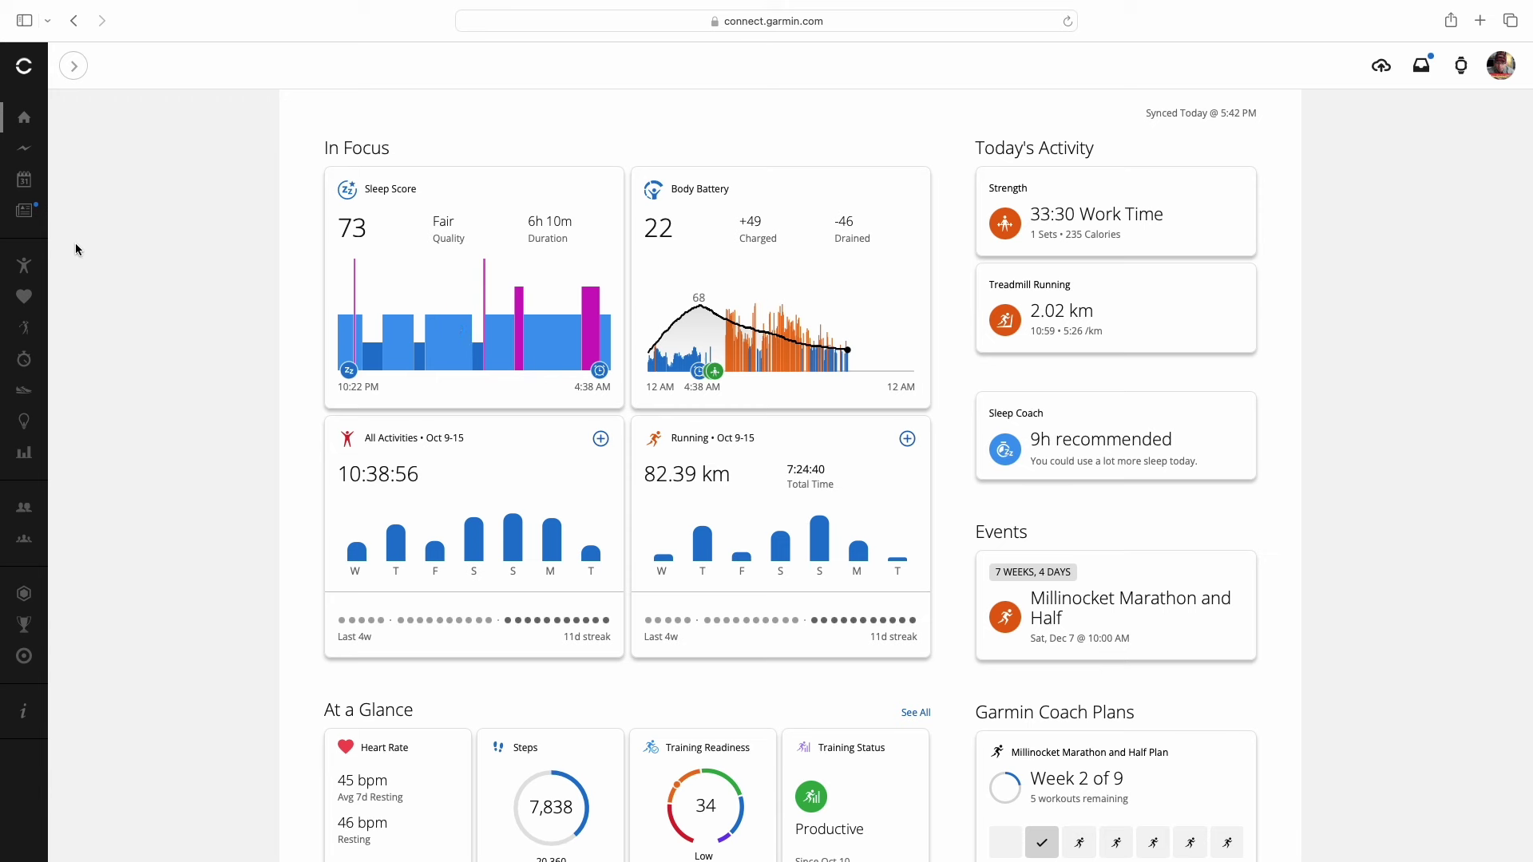
Expand the left navigation sidebar on the Garmin Connect dashboard.
mouse_move(22, 265)
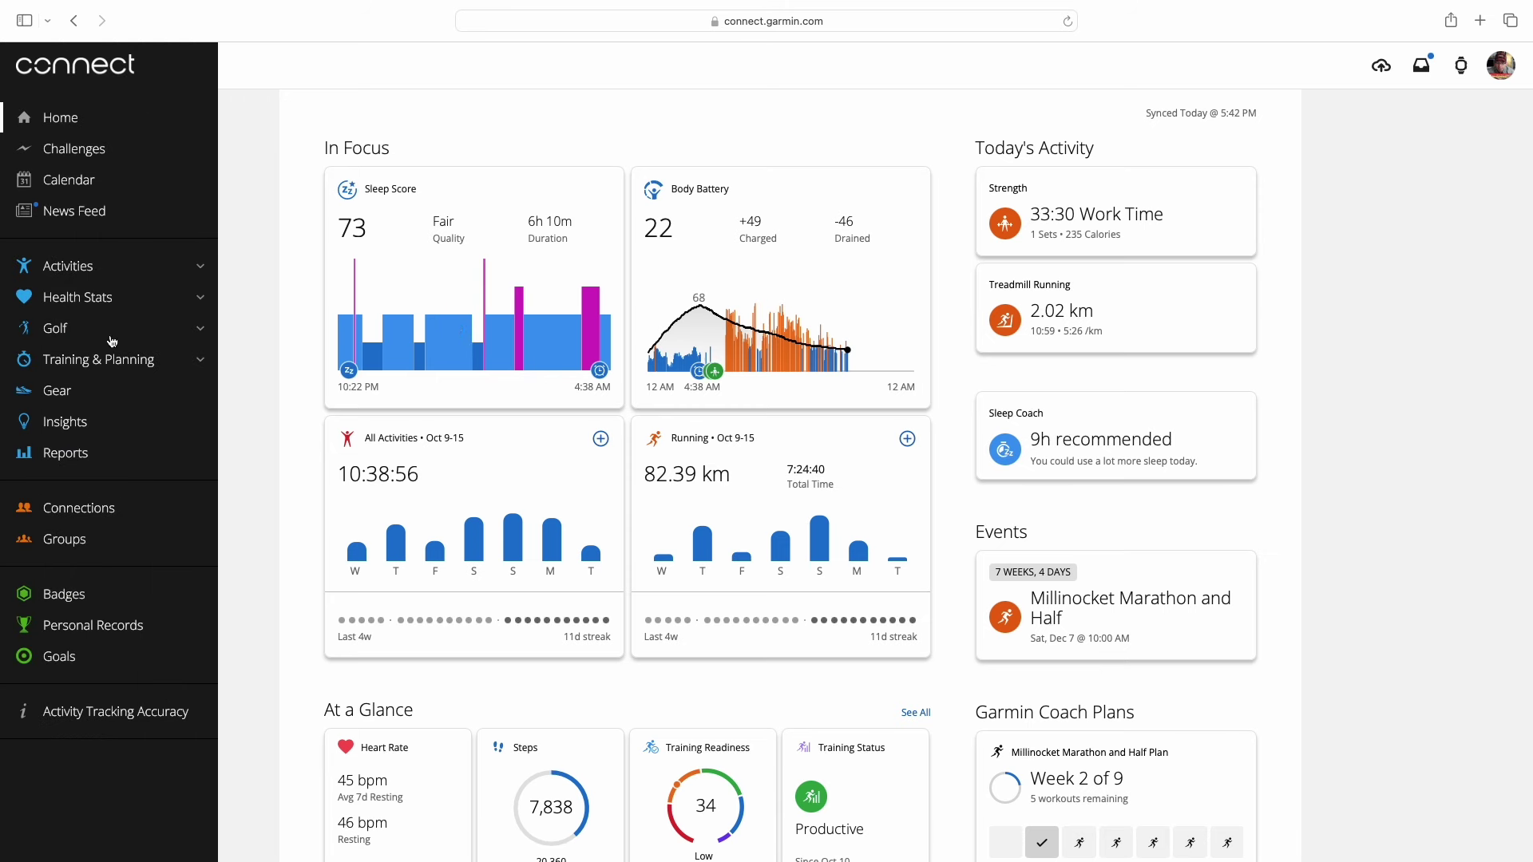
Go to Training & Planning > Workouts and create a new Run-type workout.
left_click(109, 365)
left_click(77, 389)
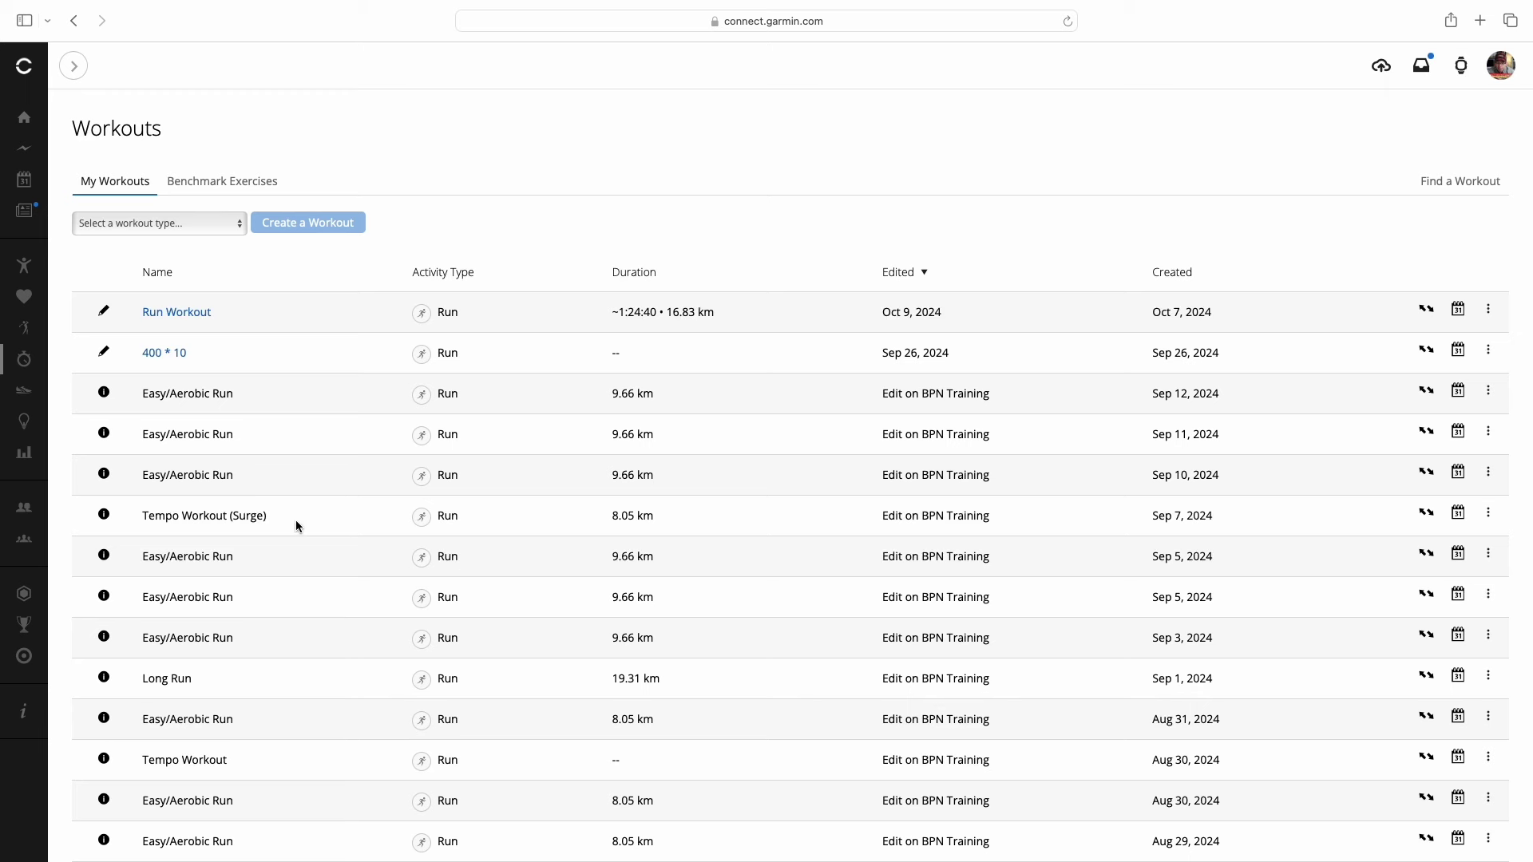
left_click(193, 232)
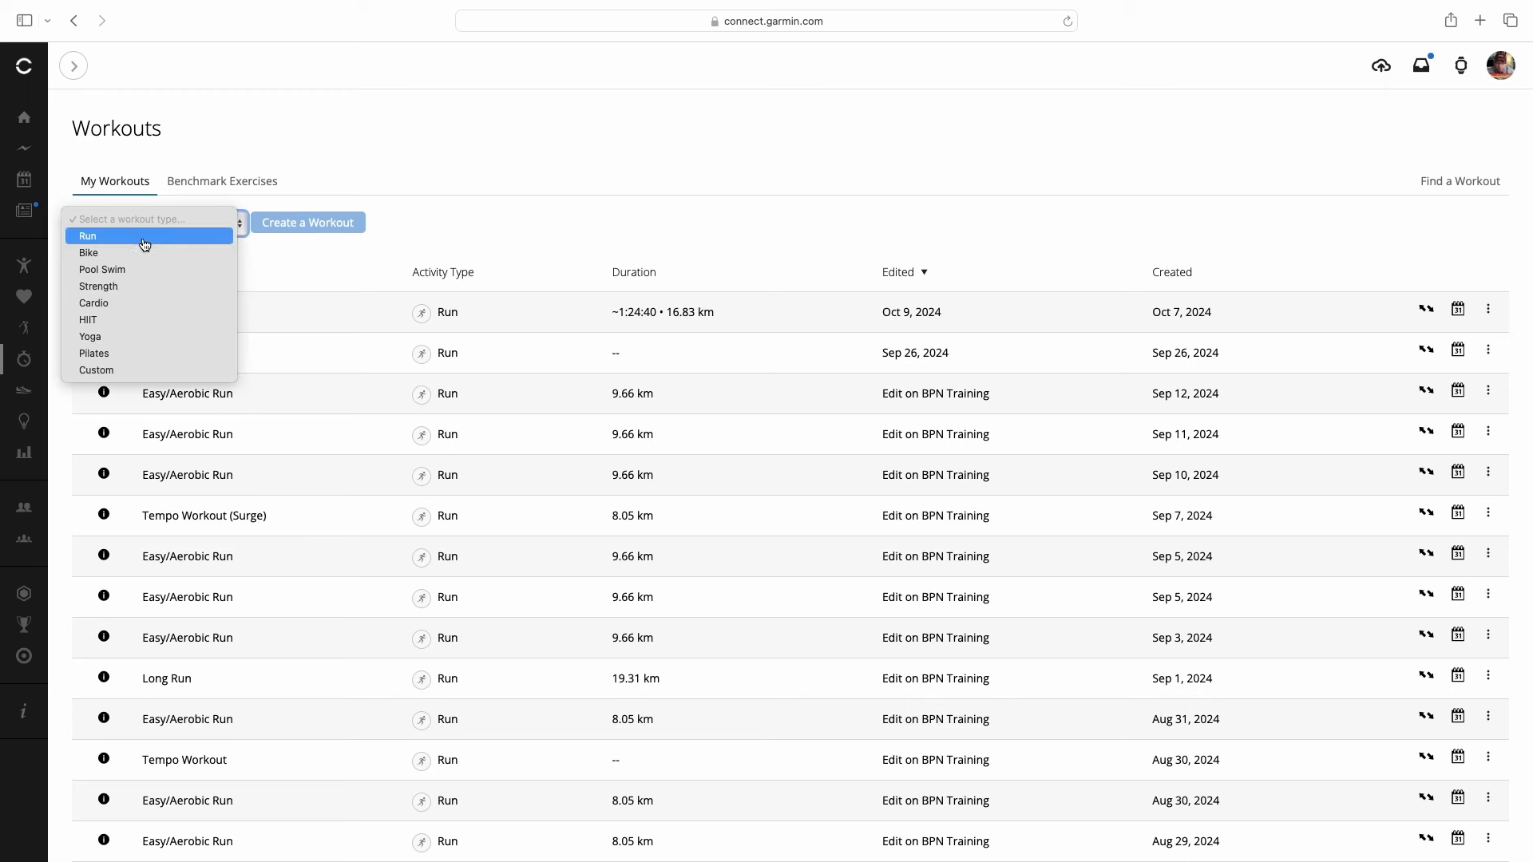
left_click(141, 236)
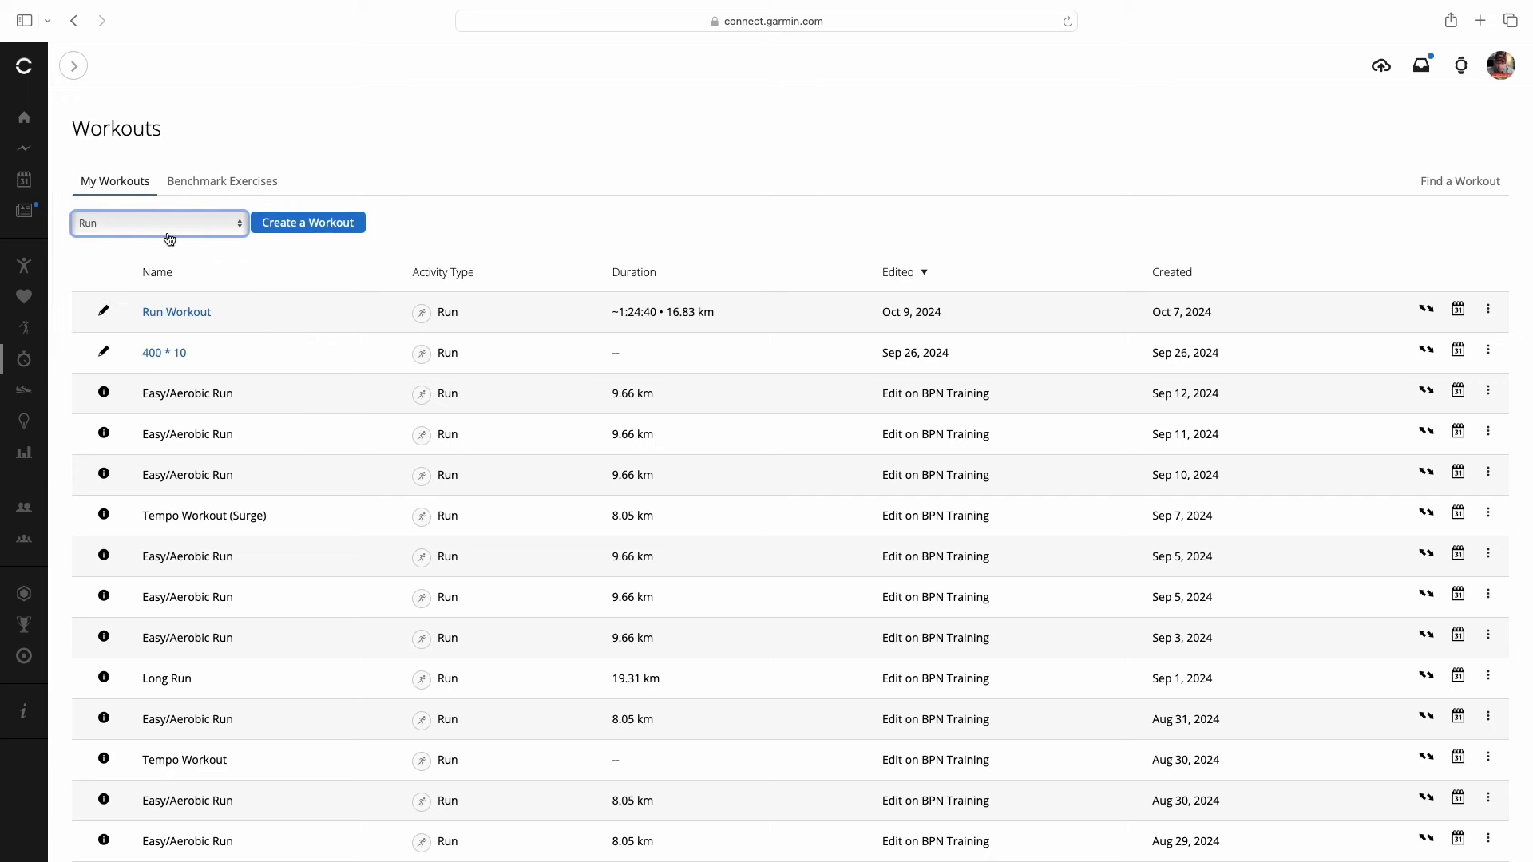
left_click(297, 231)
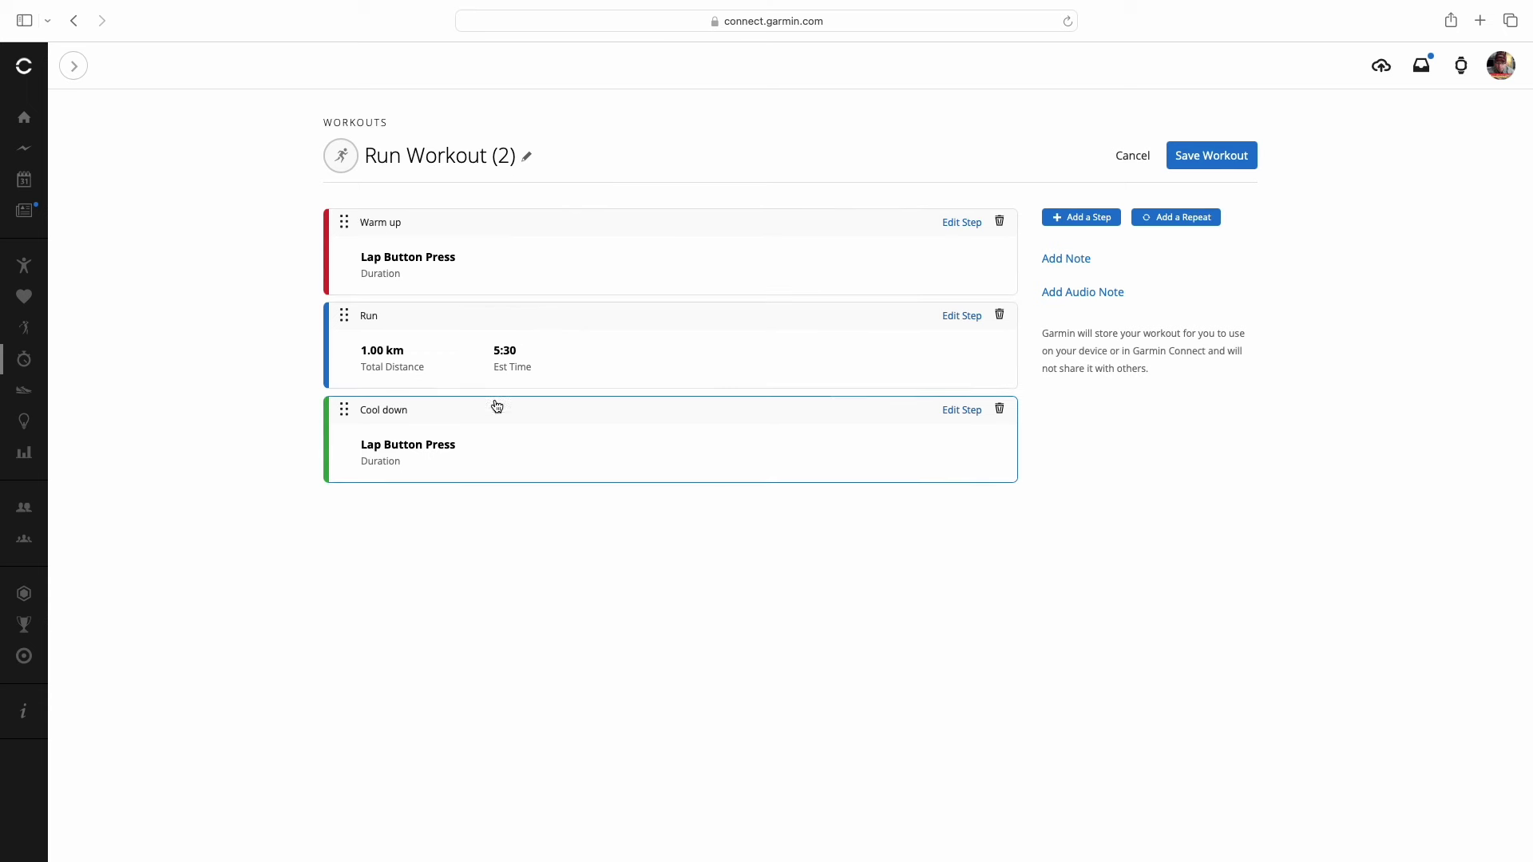
Delete the default Warm up, Run and Cool down steps, then add a fresh Run step.
left_click(1000, 223)
left_click(970, 169)
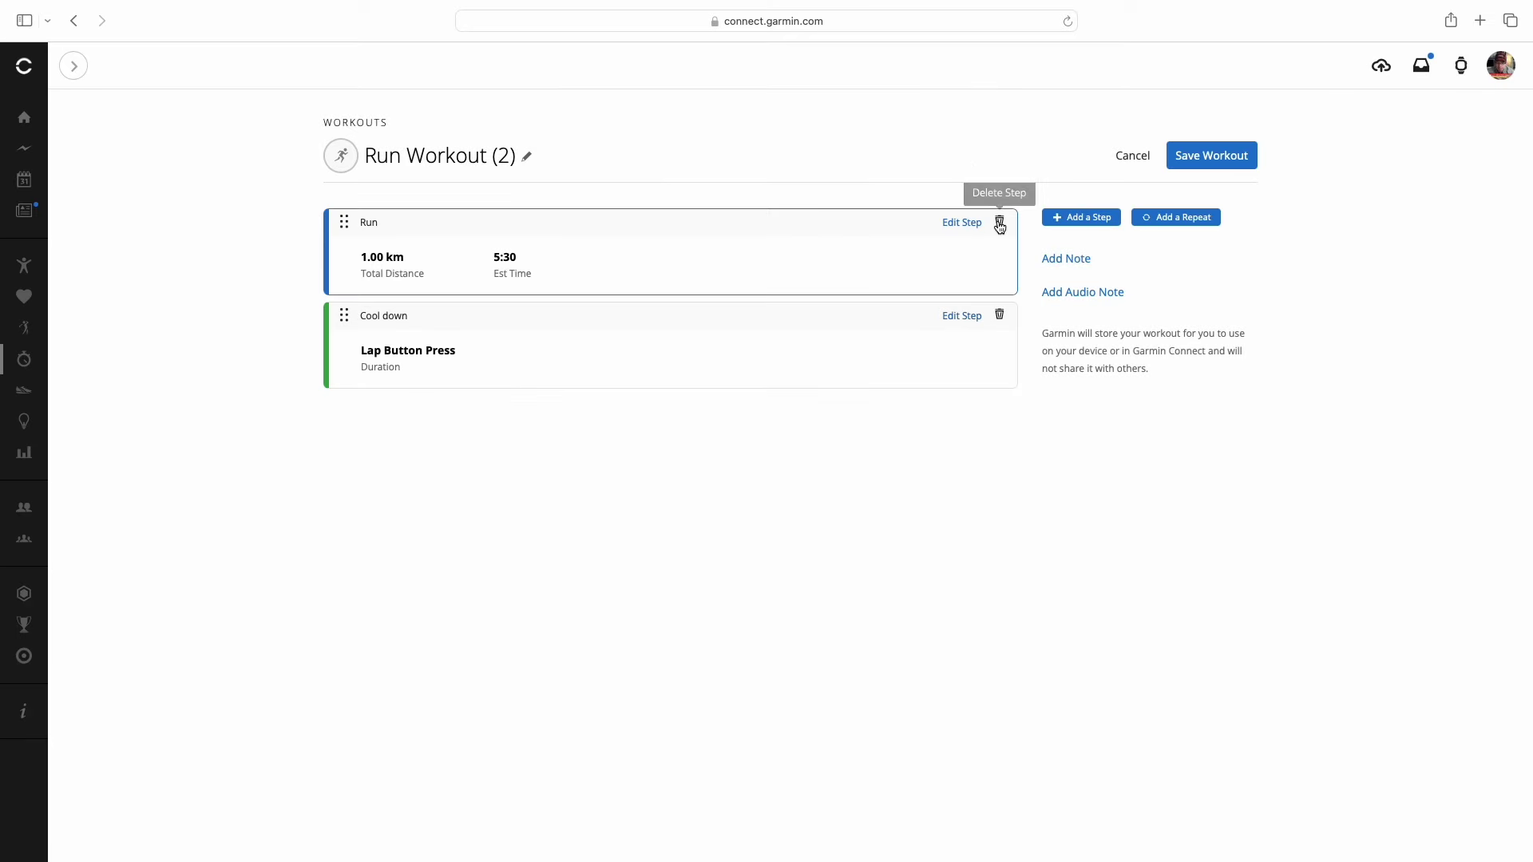
left_click(999, 222)
left_click(957, 167)
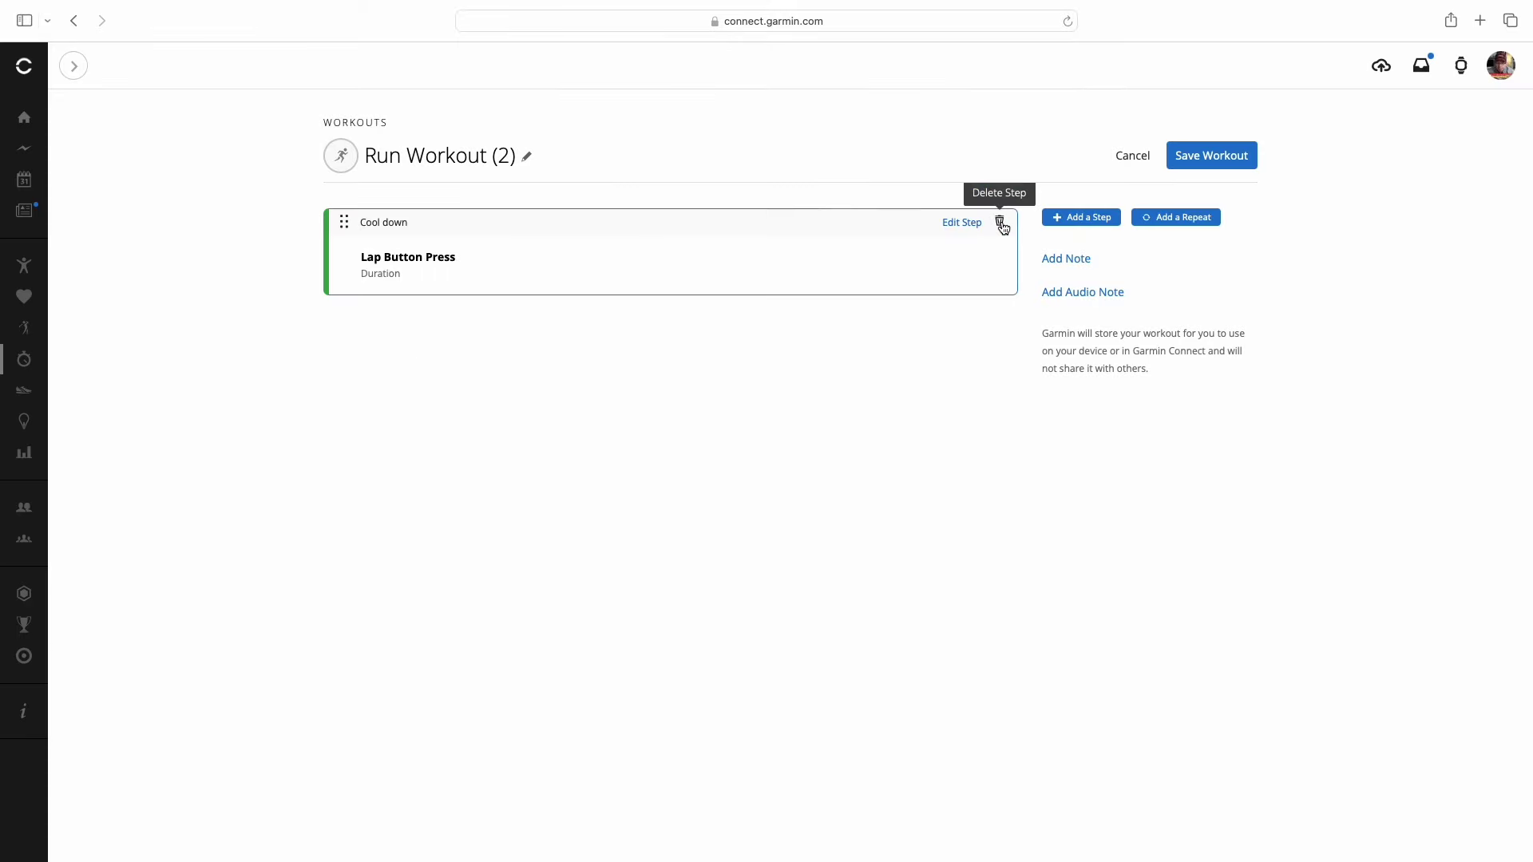
left_click(999, 222)
left_click(967, 161)
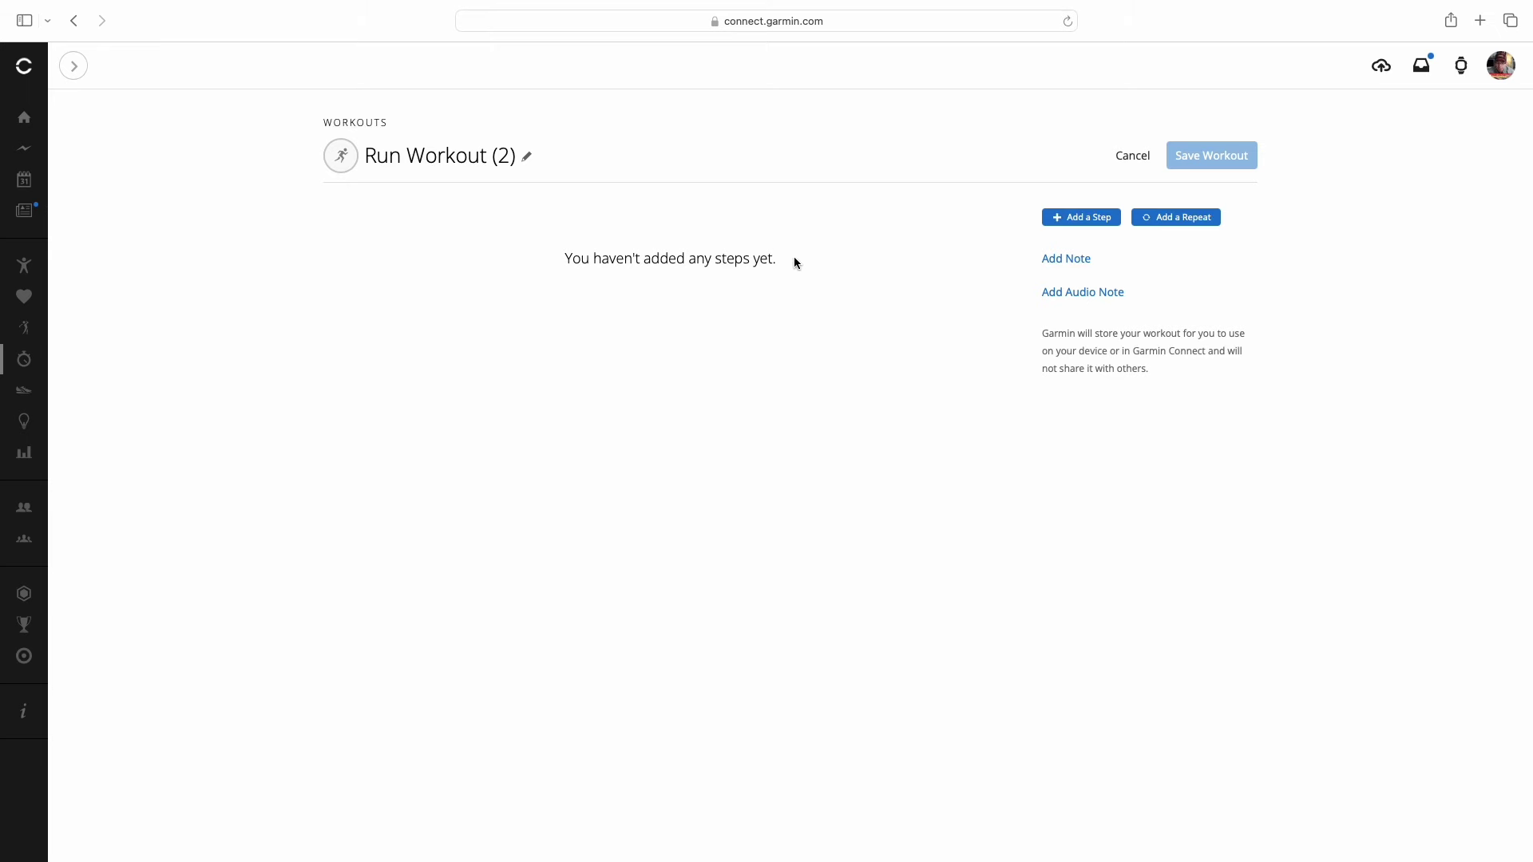
left_click(1083, 217)
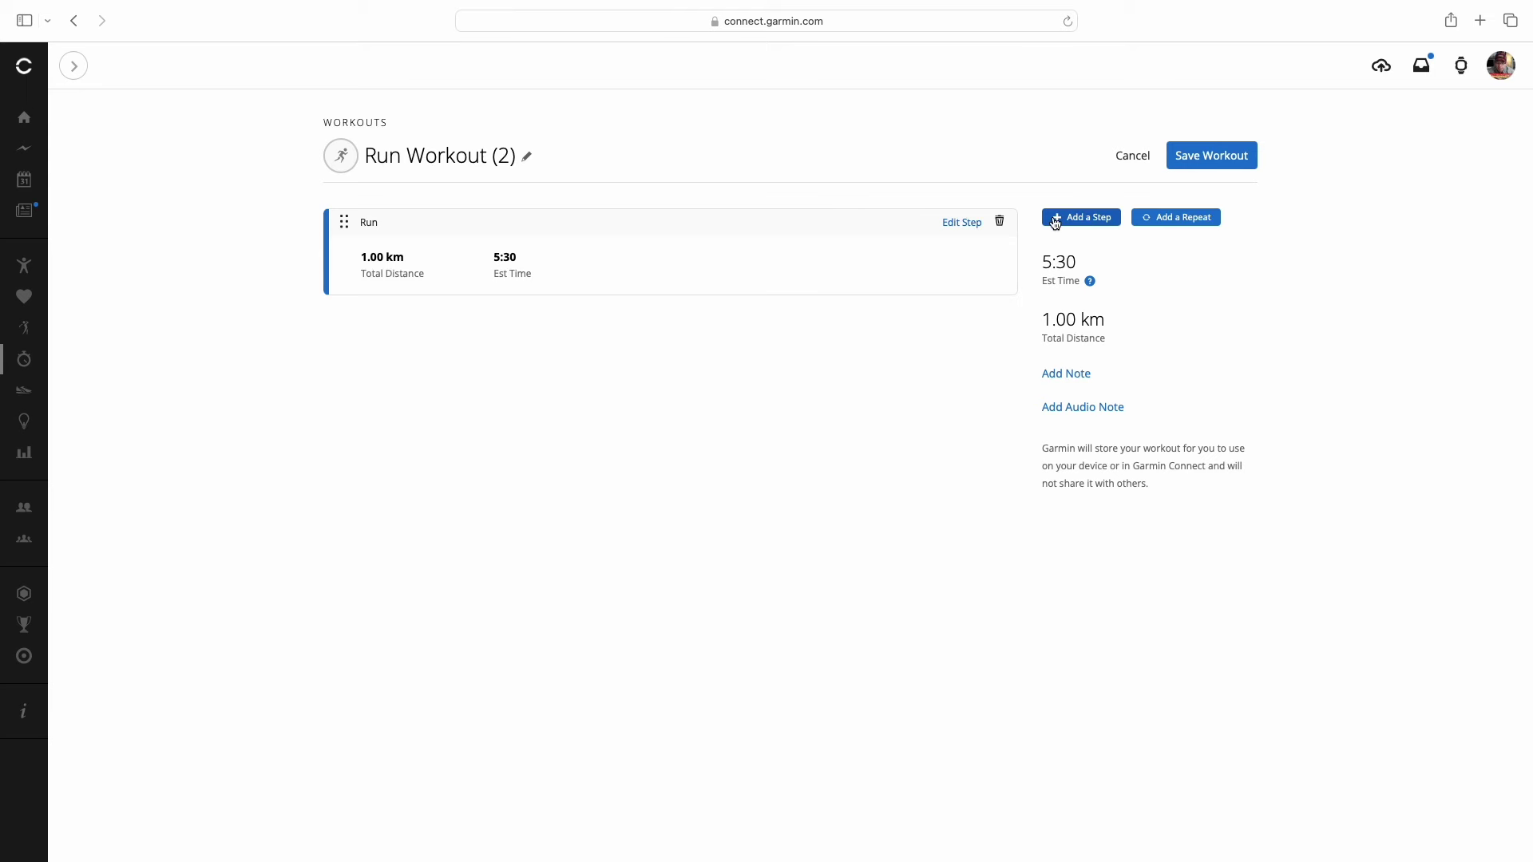
Edit the Run step to keep type Run and set its distance to 2 mi.
left_click(956, 230)
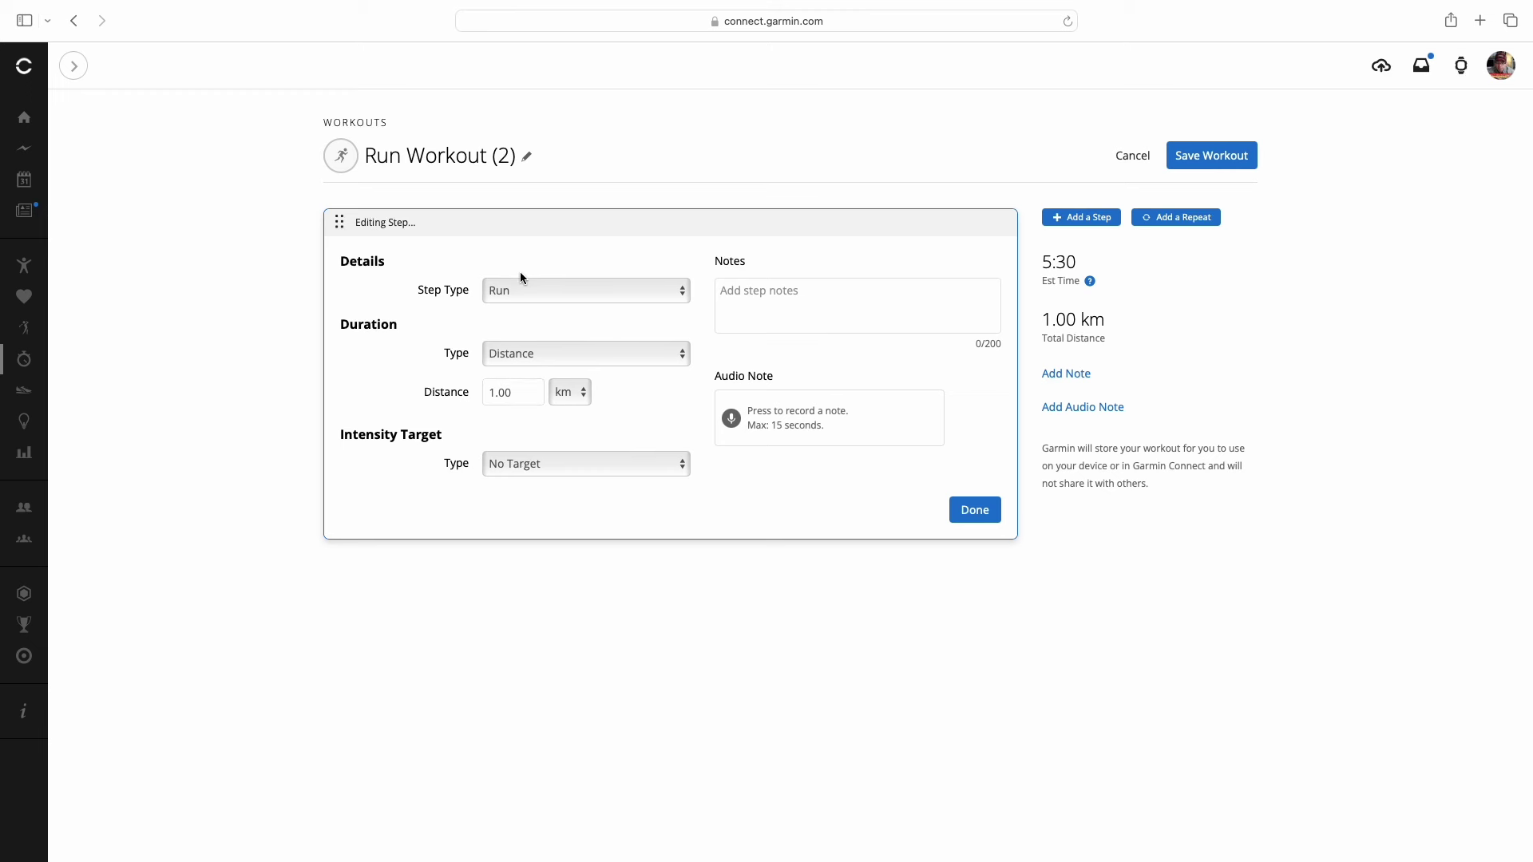
left_click(506, 300)
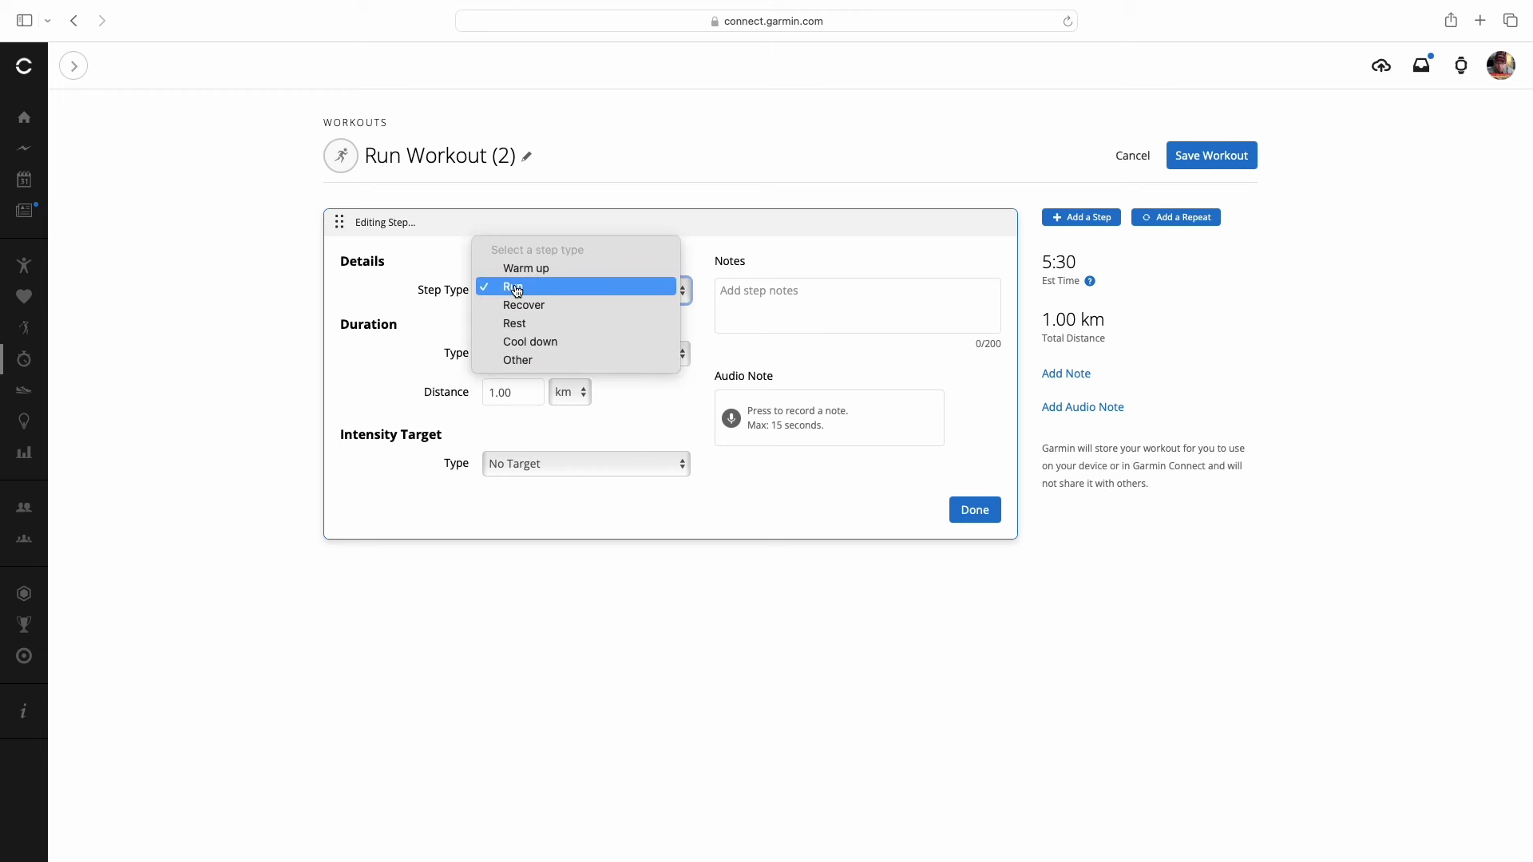
left_click(516, 291)
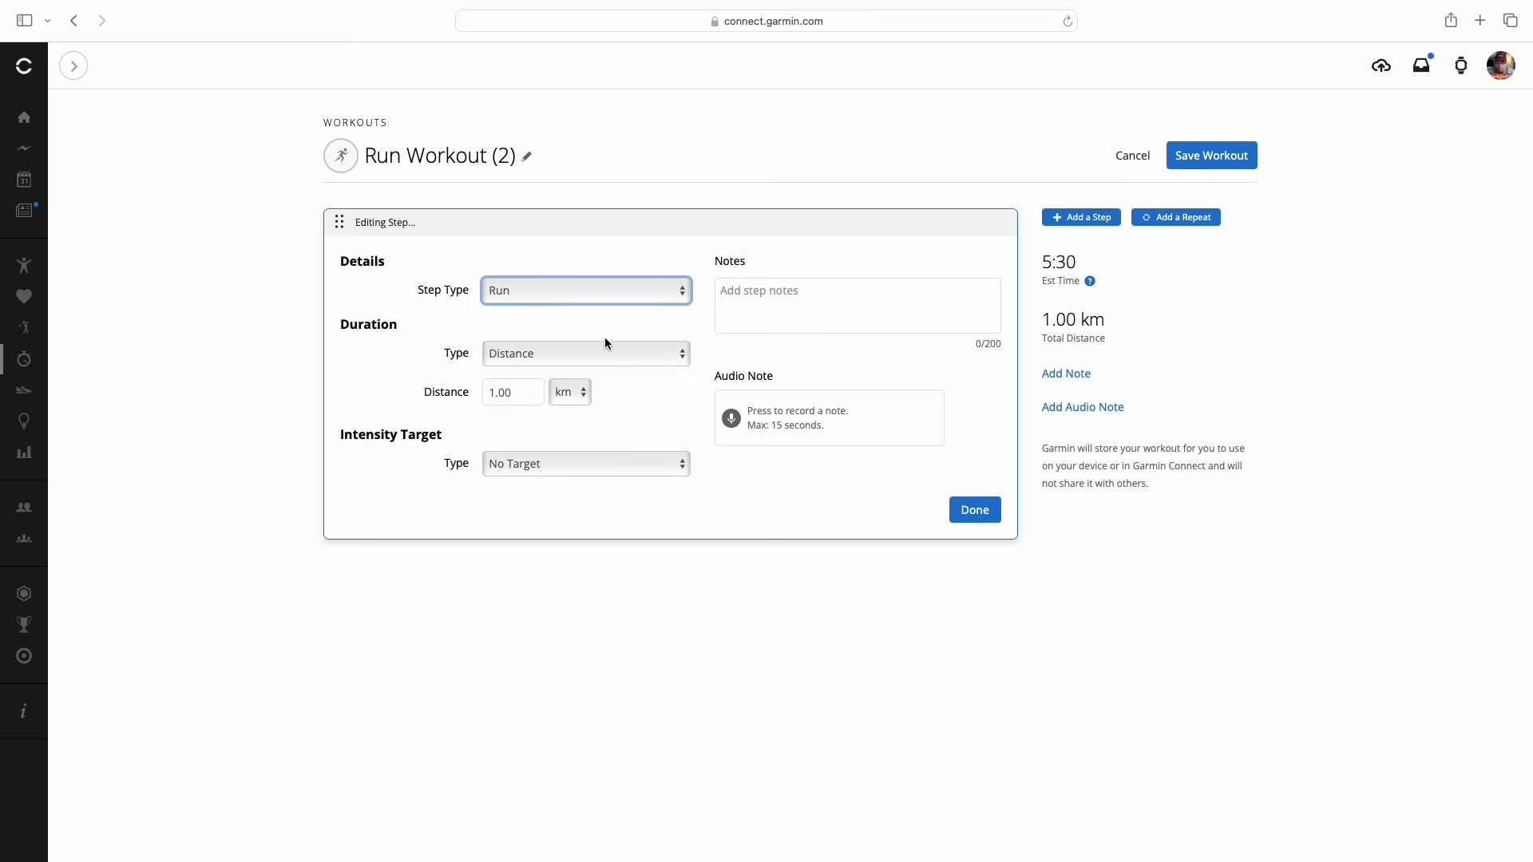
left_click(515, 362)
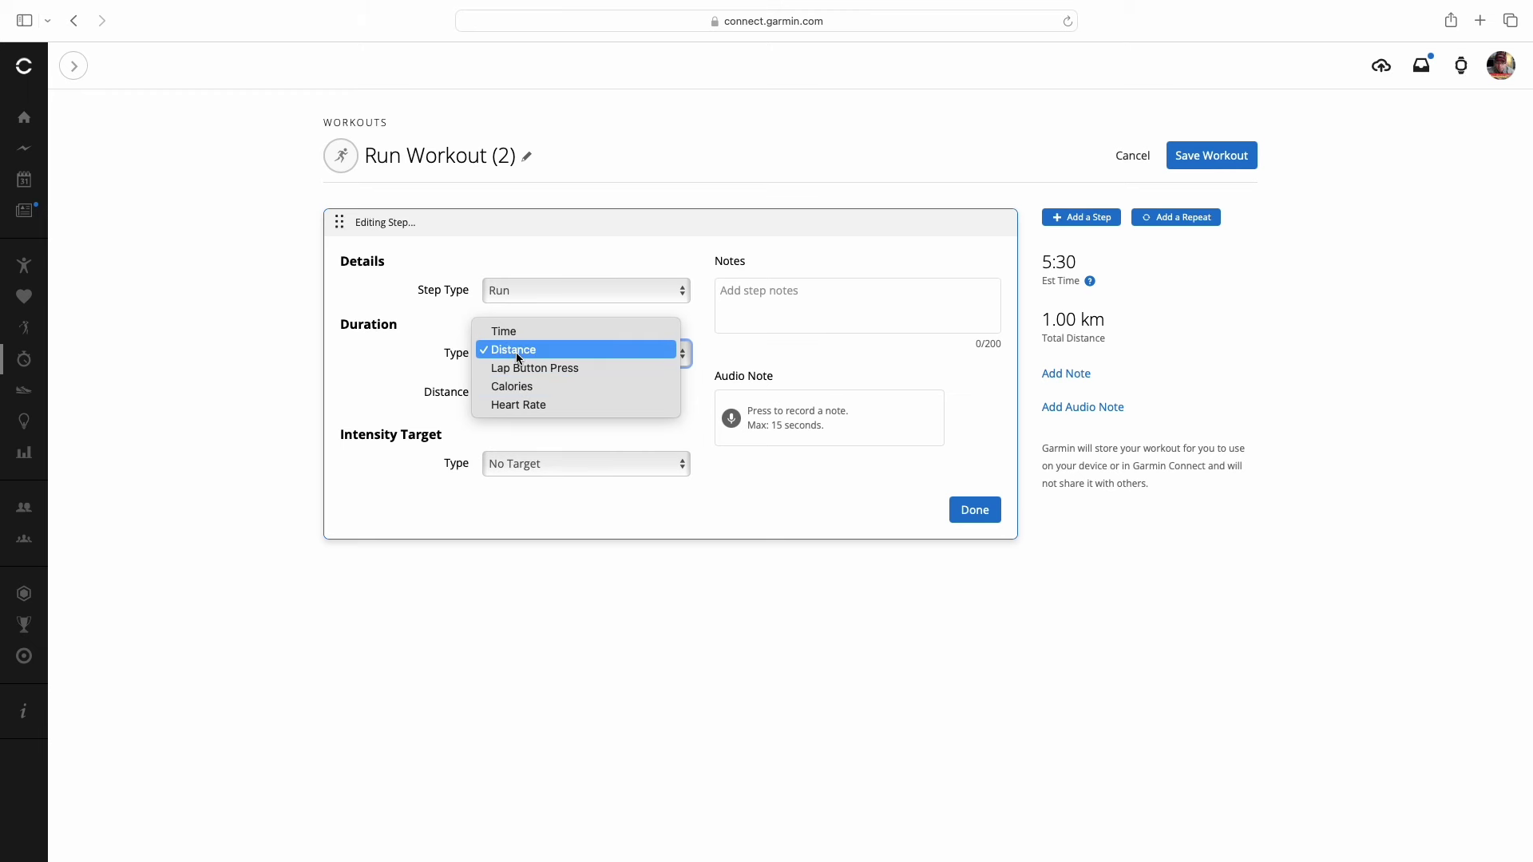
left_click(518, 350)
double_click(521, 392)
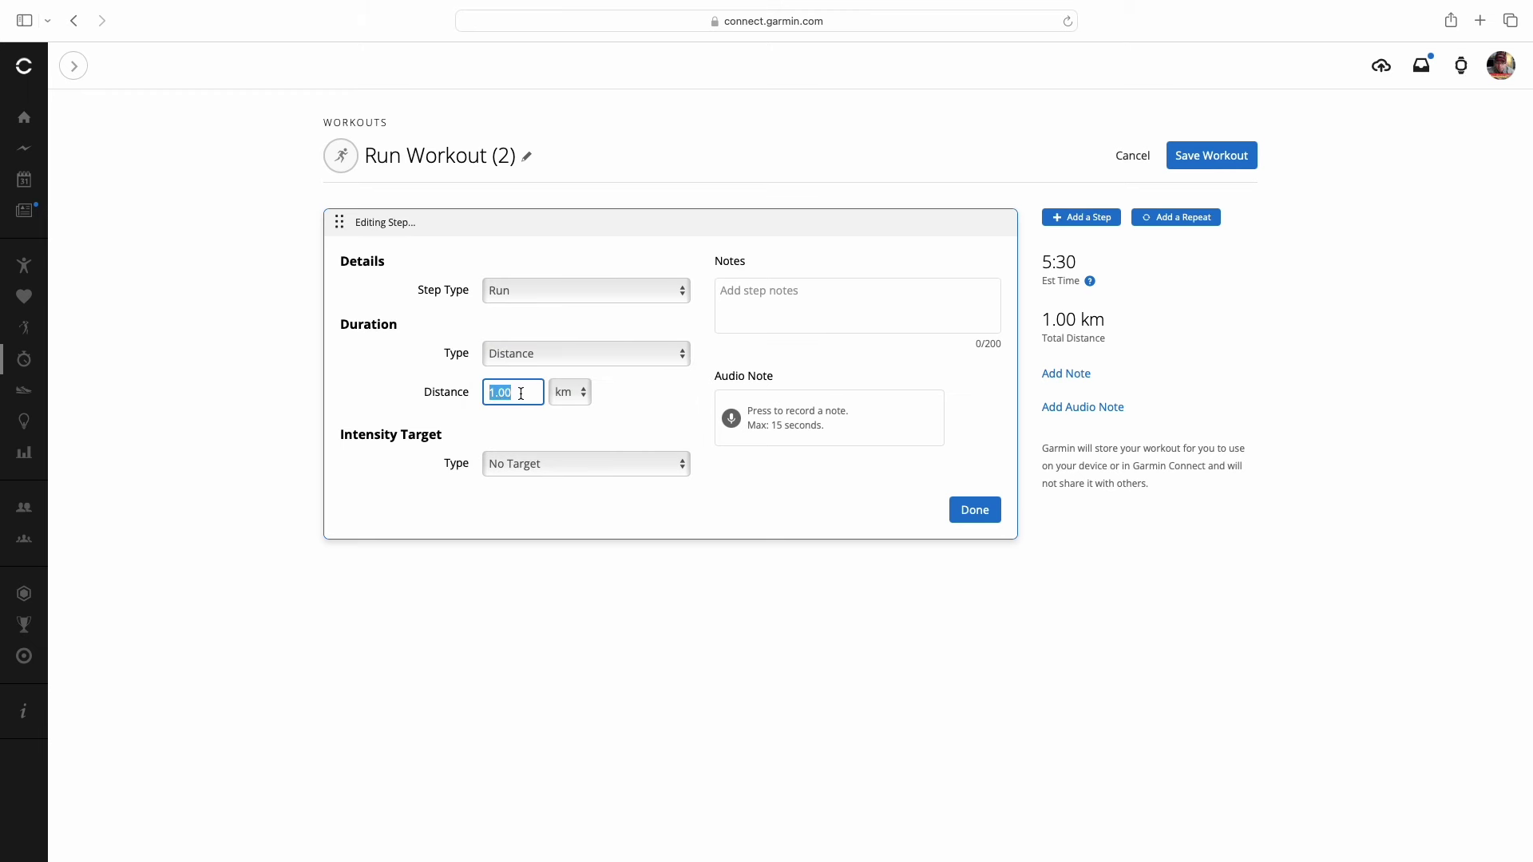
type("2")
left_click(576, 396)
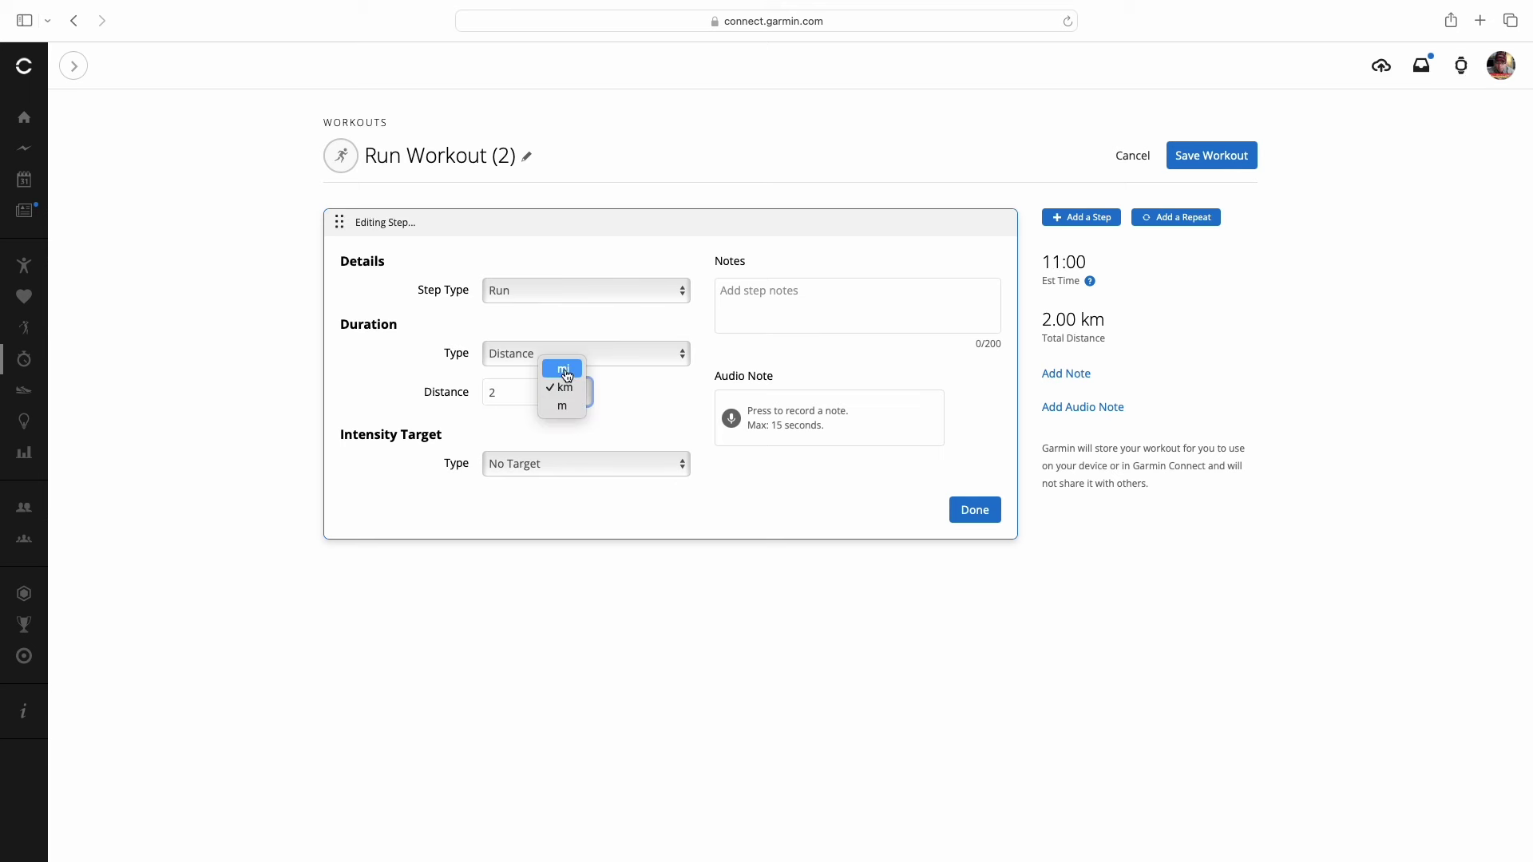
left_click(568, 368)
Give the 2-mile run a 5:30–6:00 min/km pace target and finish editing.
left_click(593, 467)
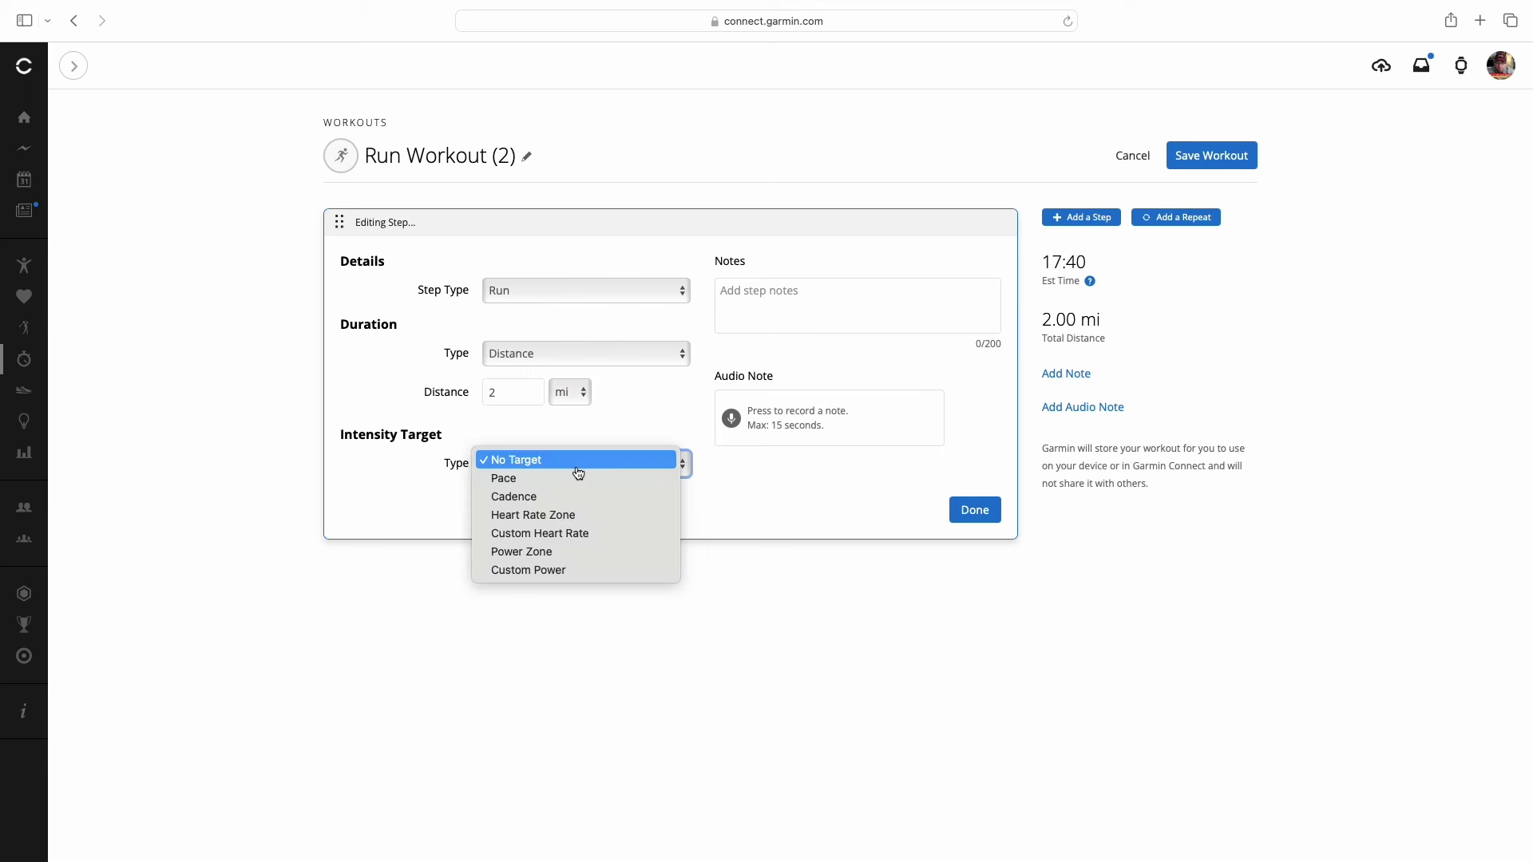
left_click(559, 479)
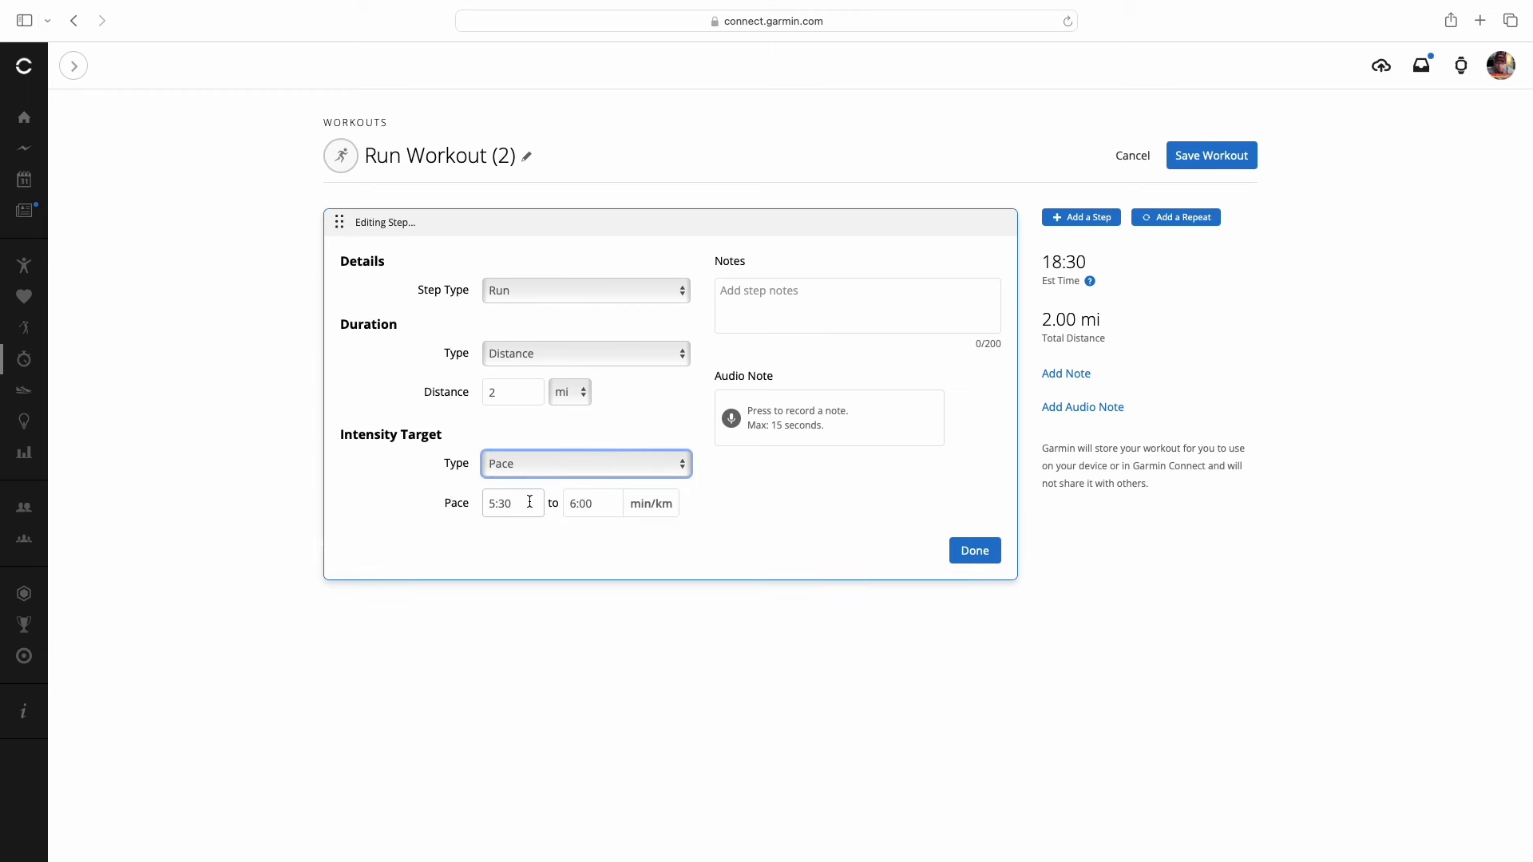
left_click(529, 502)
key("BackSpace")
key("BackSpace")
type("45")
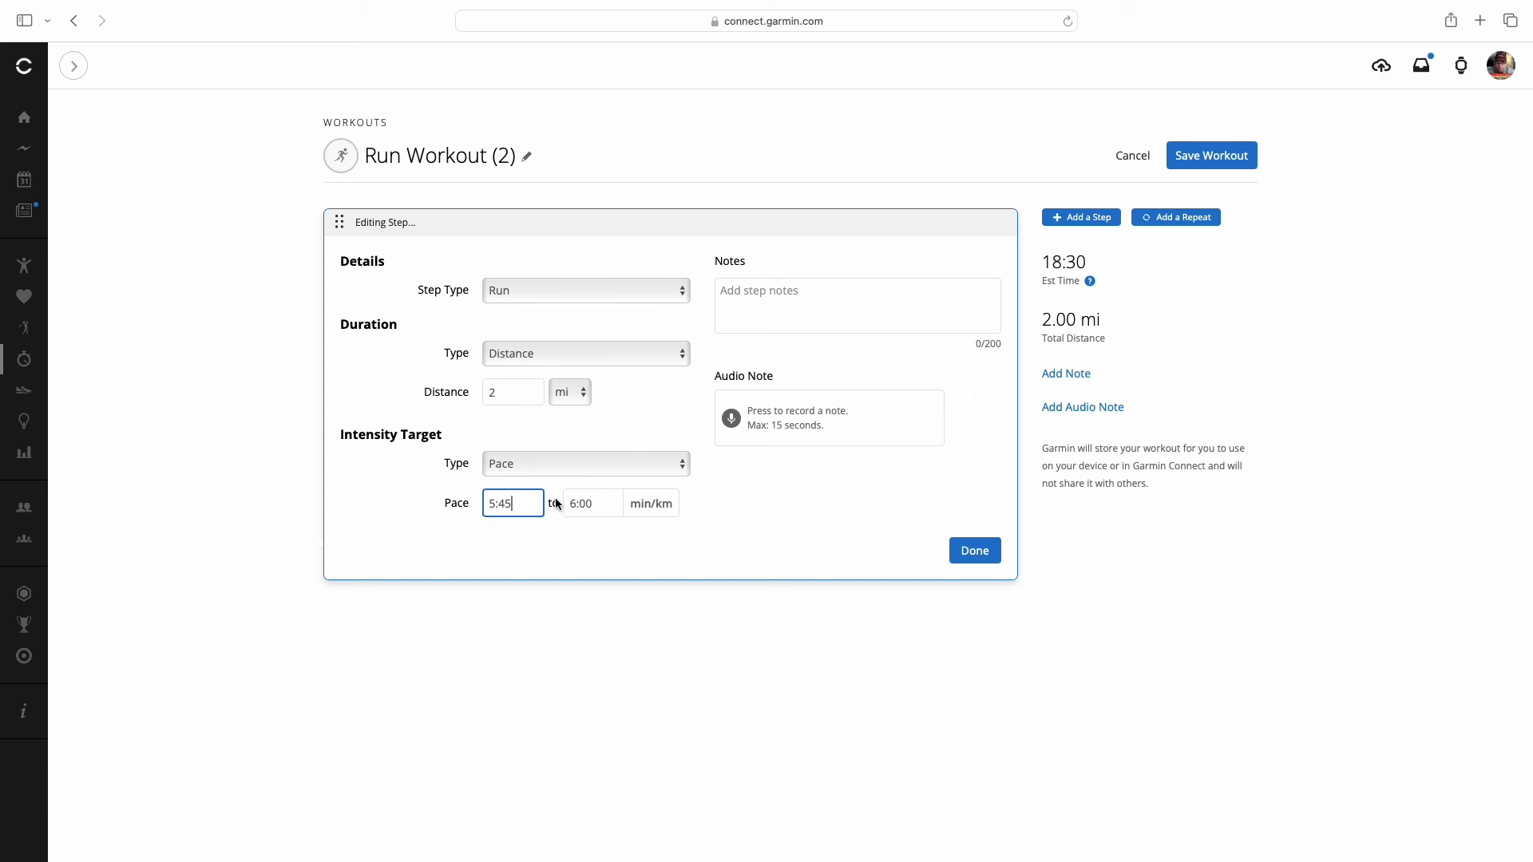
key("BackSpace")
key("BackSpace")
key("BackSpace")
key("BackSpace")
type("5:30")
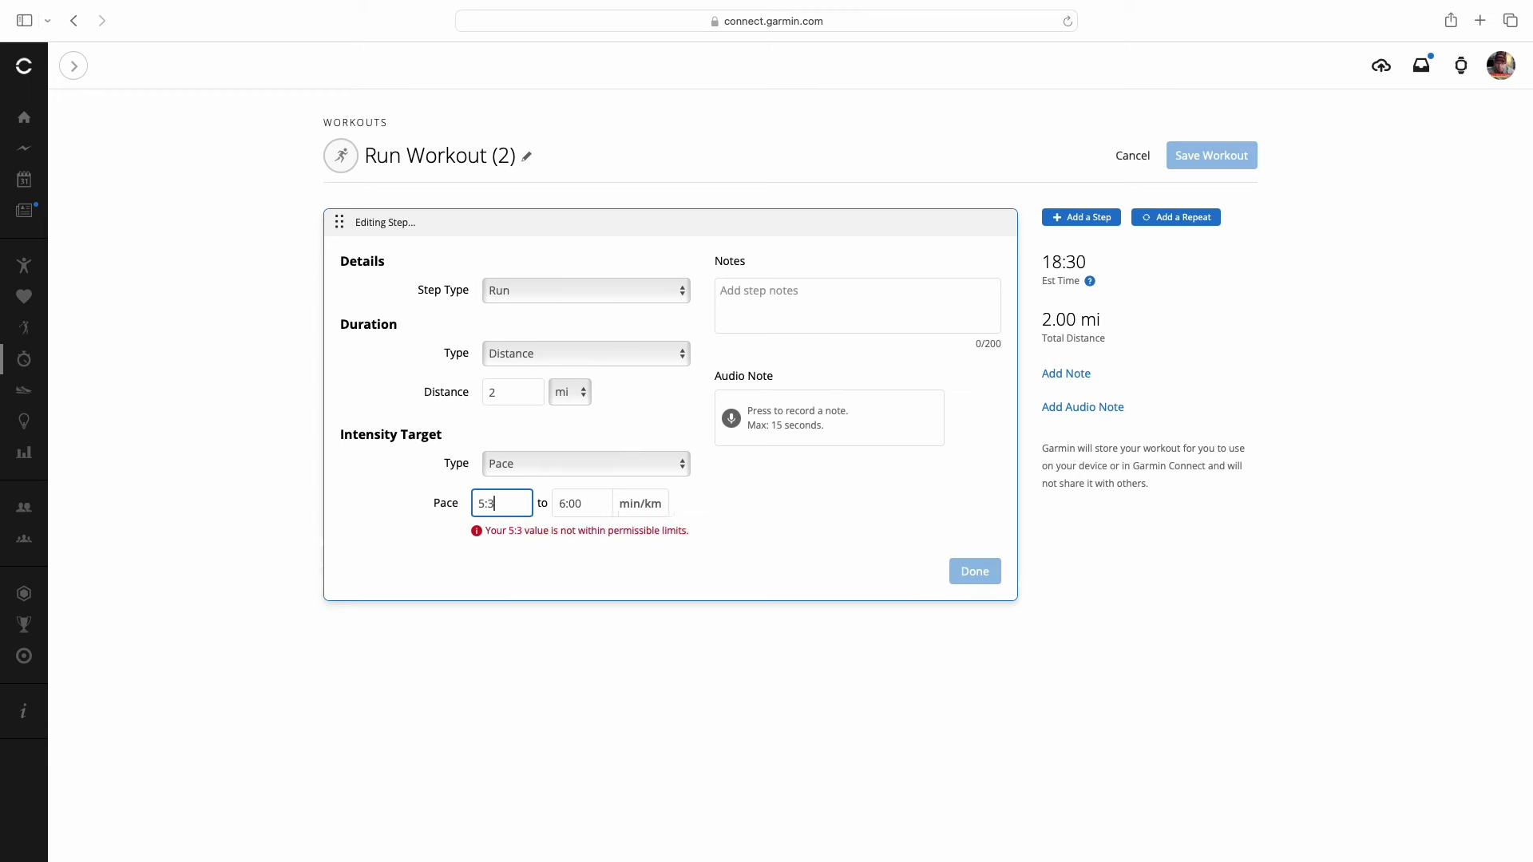
left_click(597, 503)
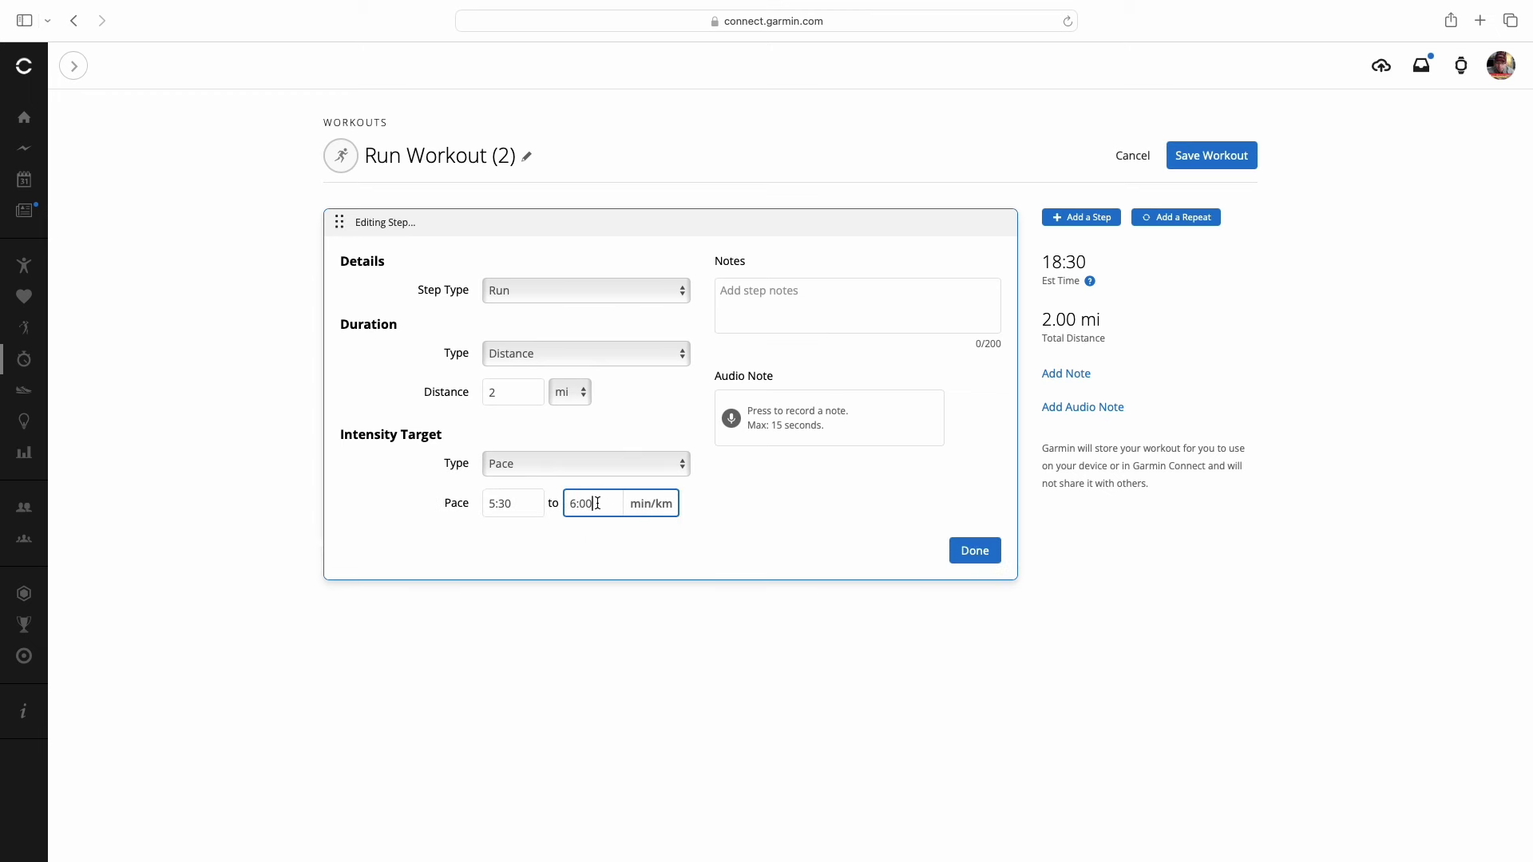
key("BackSpace")
key("BackSpace")
key("BackSpace")
type(":")
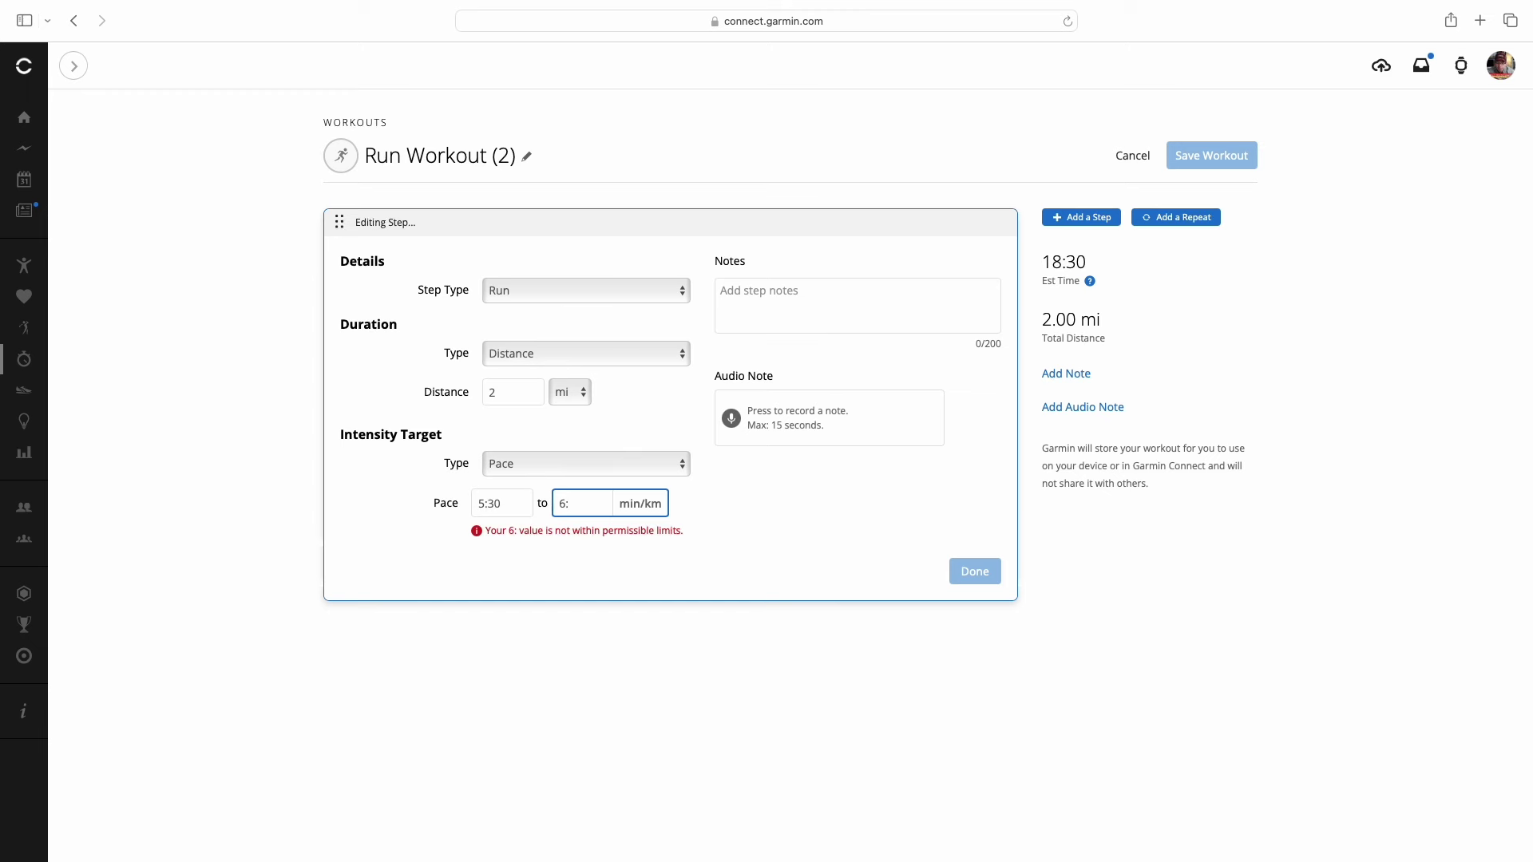
type("00")
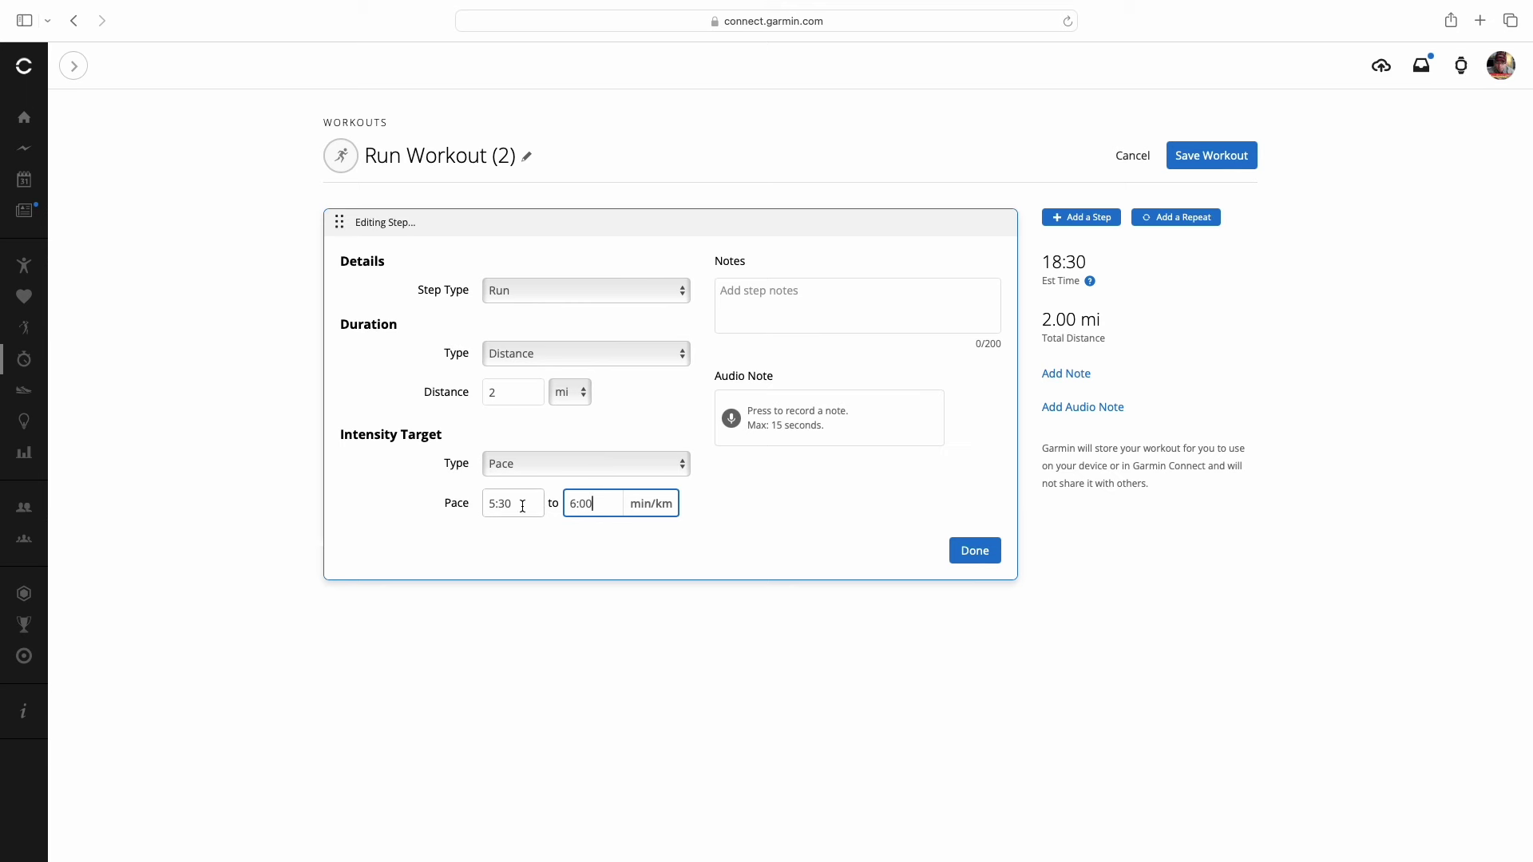
left_click(966, 552)
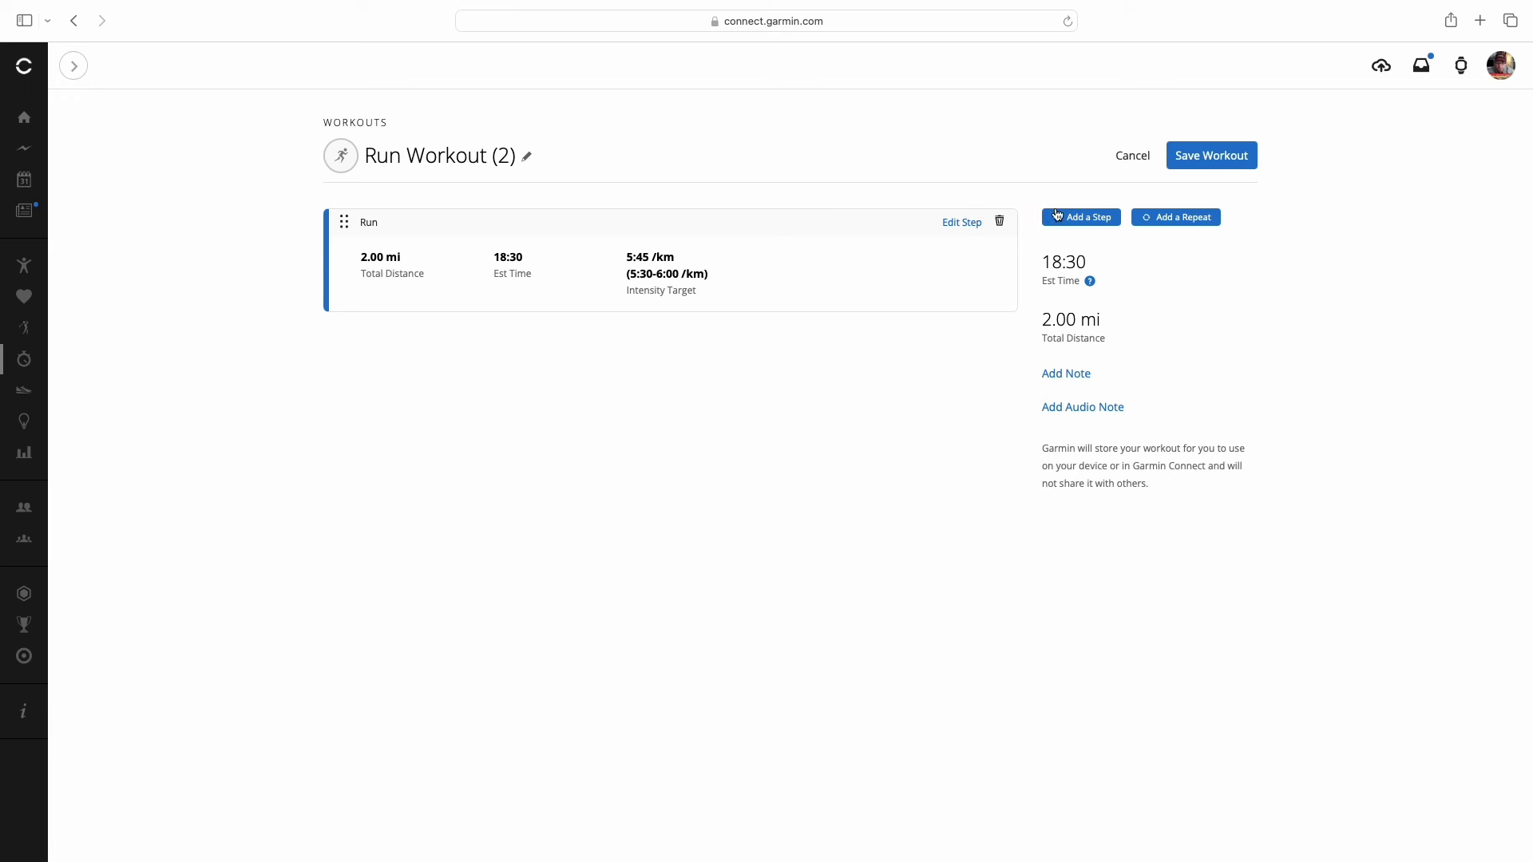
Add a Run/Recover repeat block and change its repeat count from 2 to 3.
left_click(1190, 223)
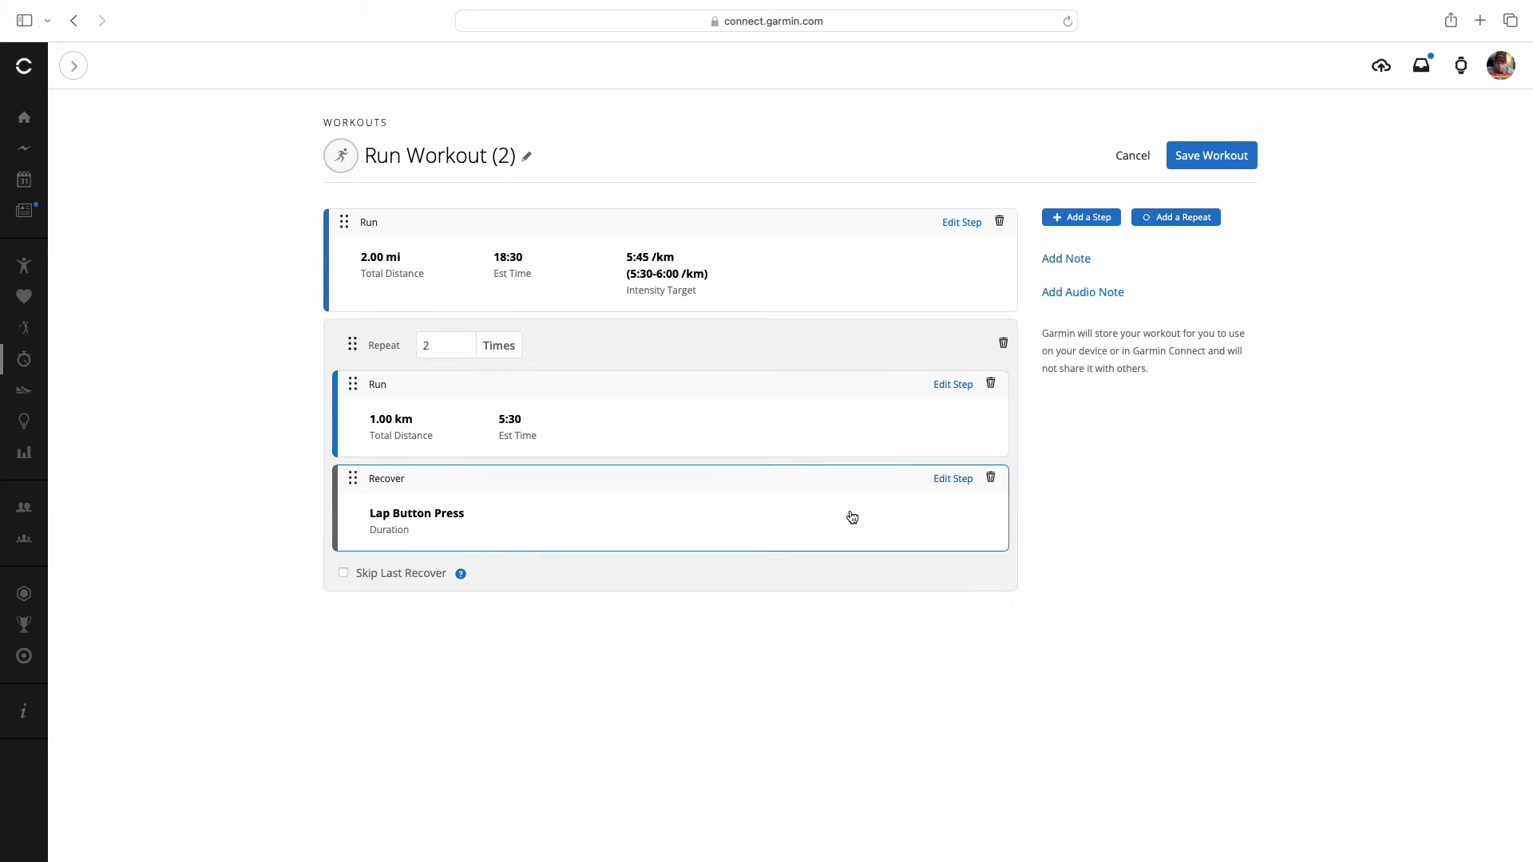
left_click(441, 346)
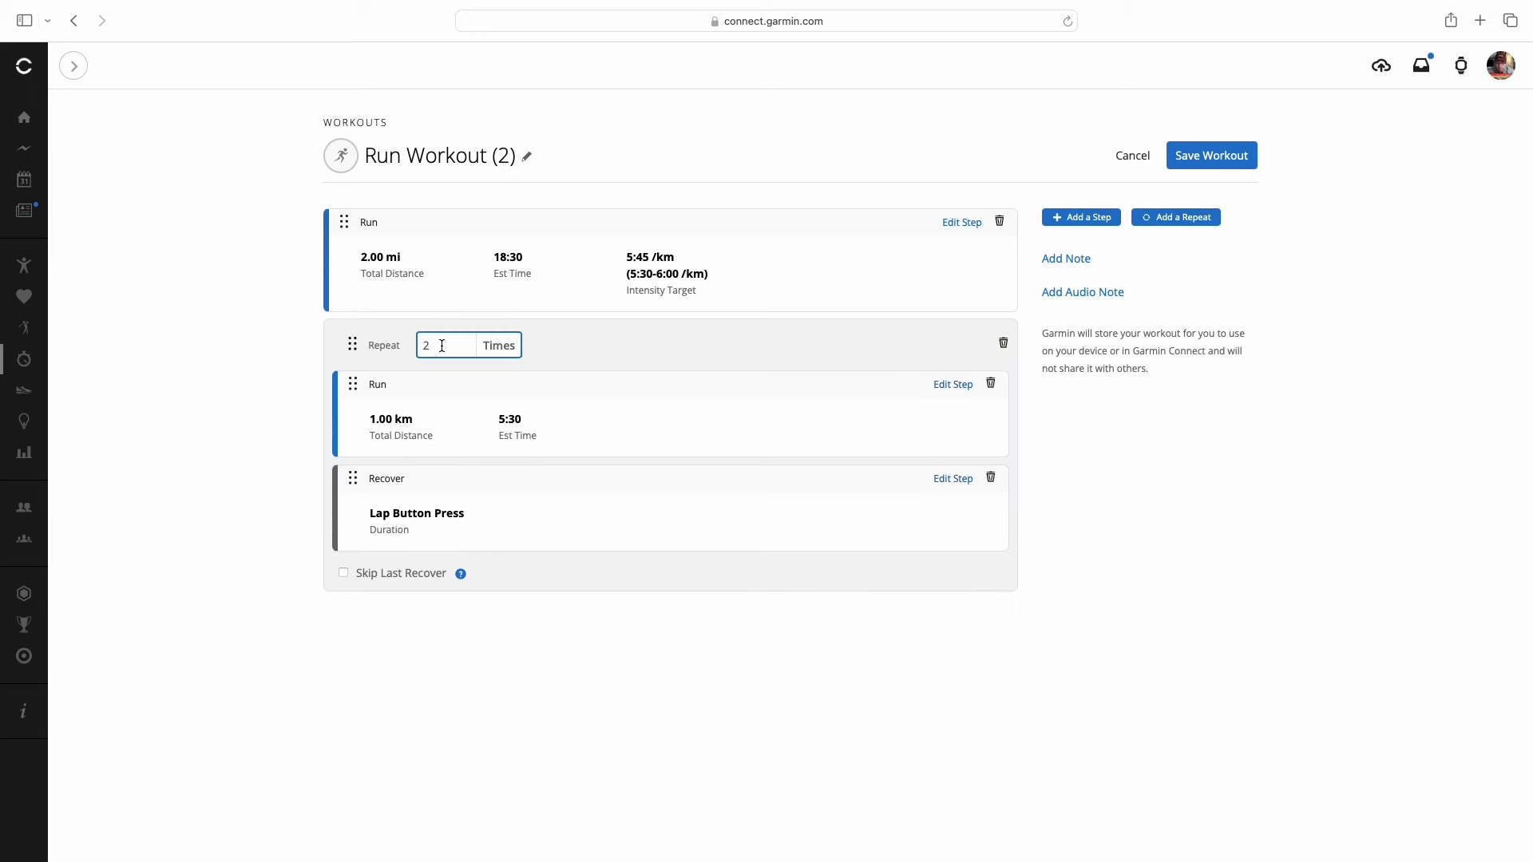
key("BackSpace")
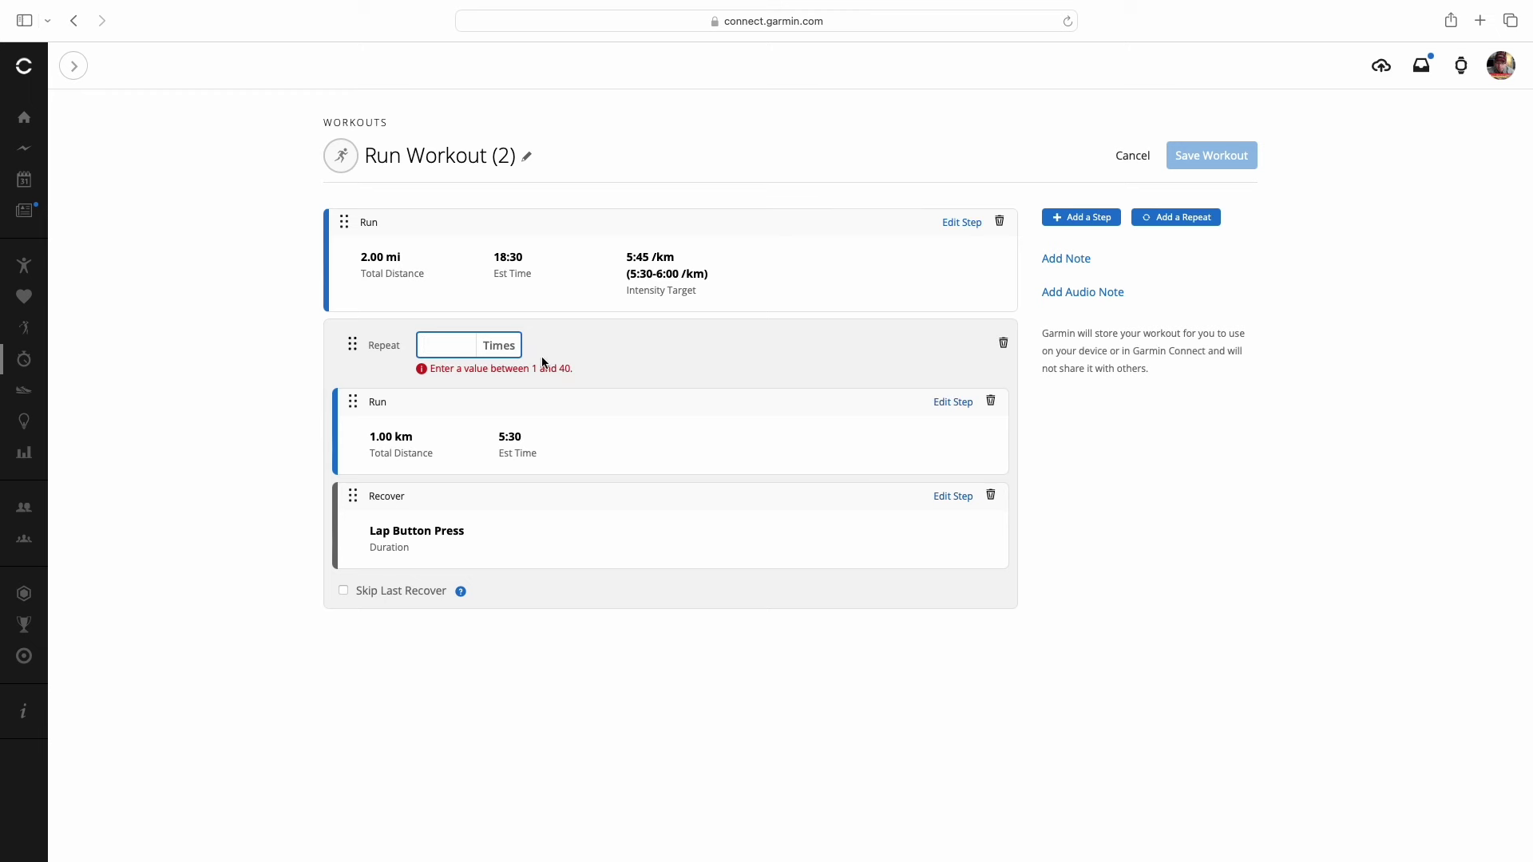
type("3")
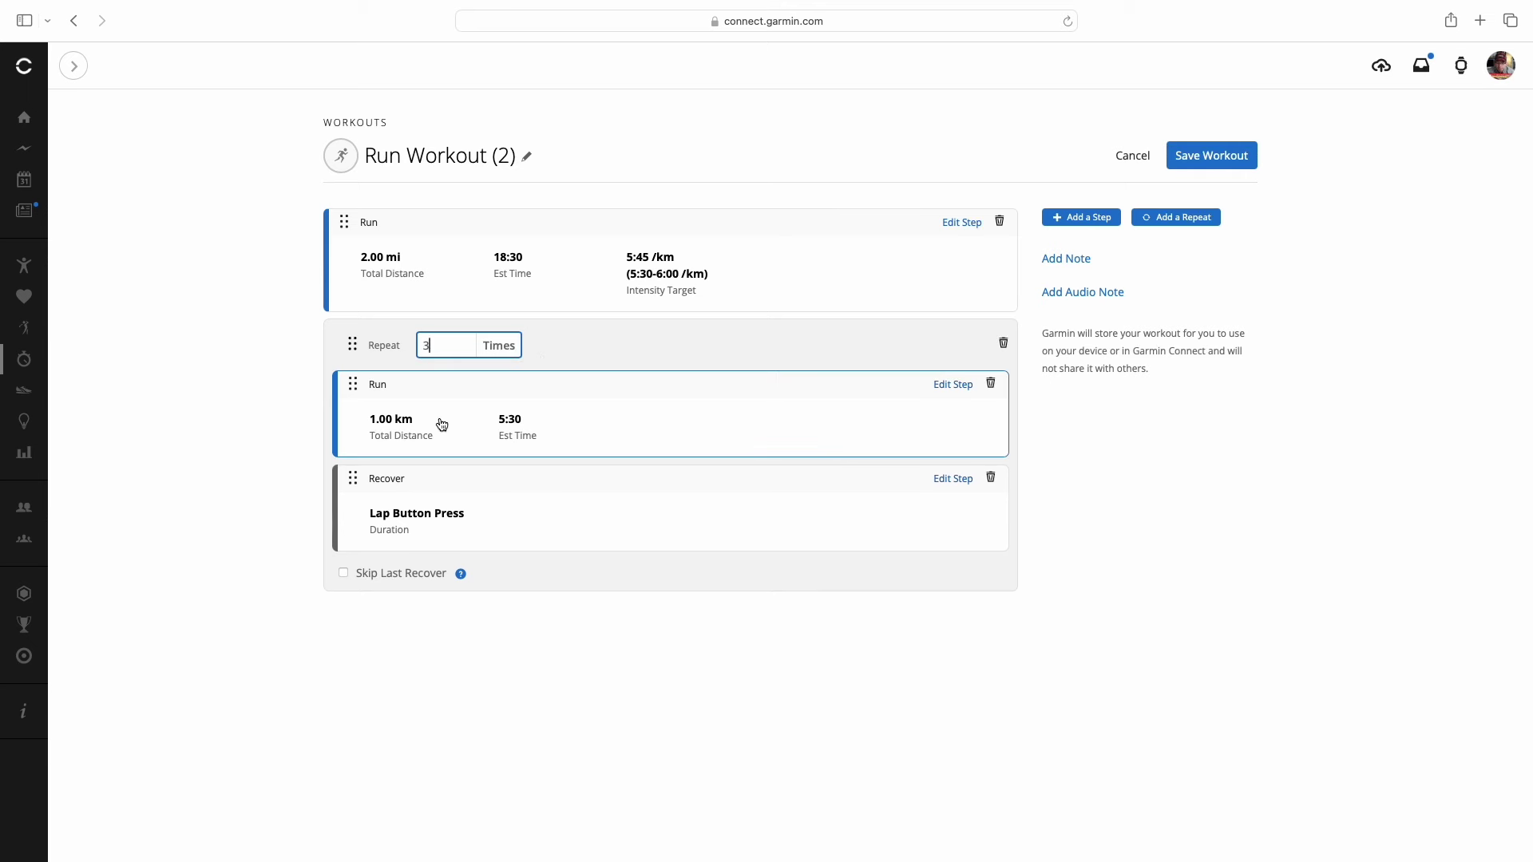
left_click(948, 394)
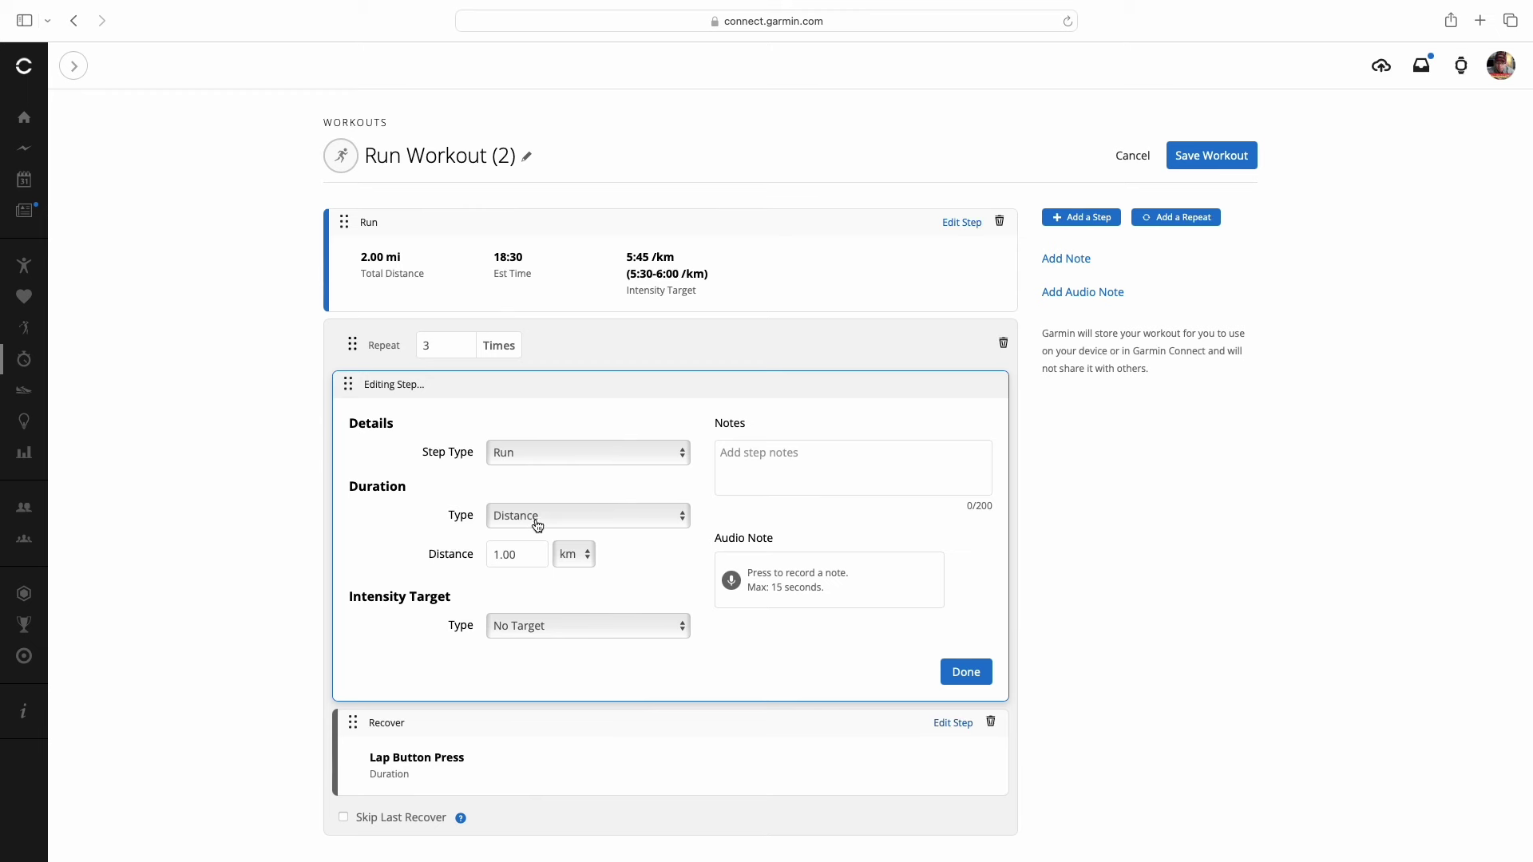
Switch the repeated Run step's distance unit to miles and choose a Pace target.
left_click(574, 554)
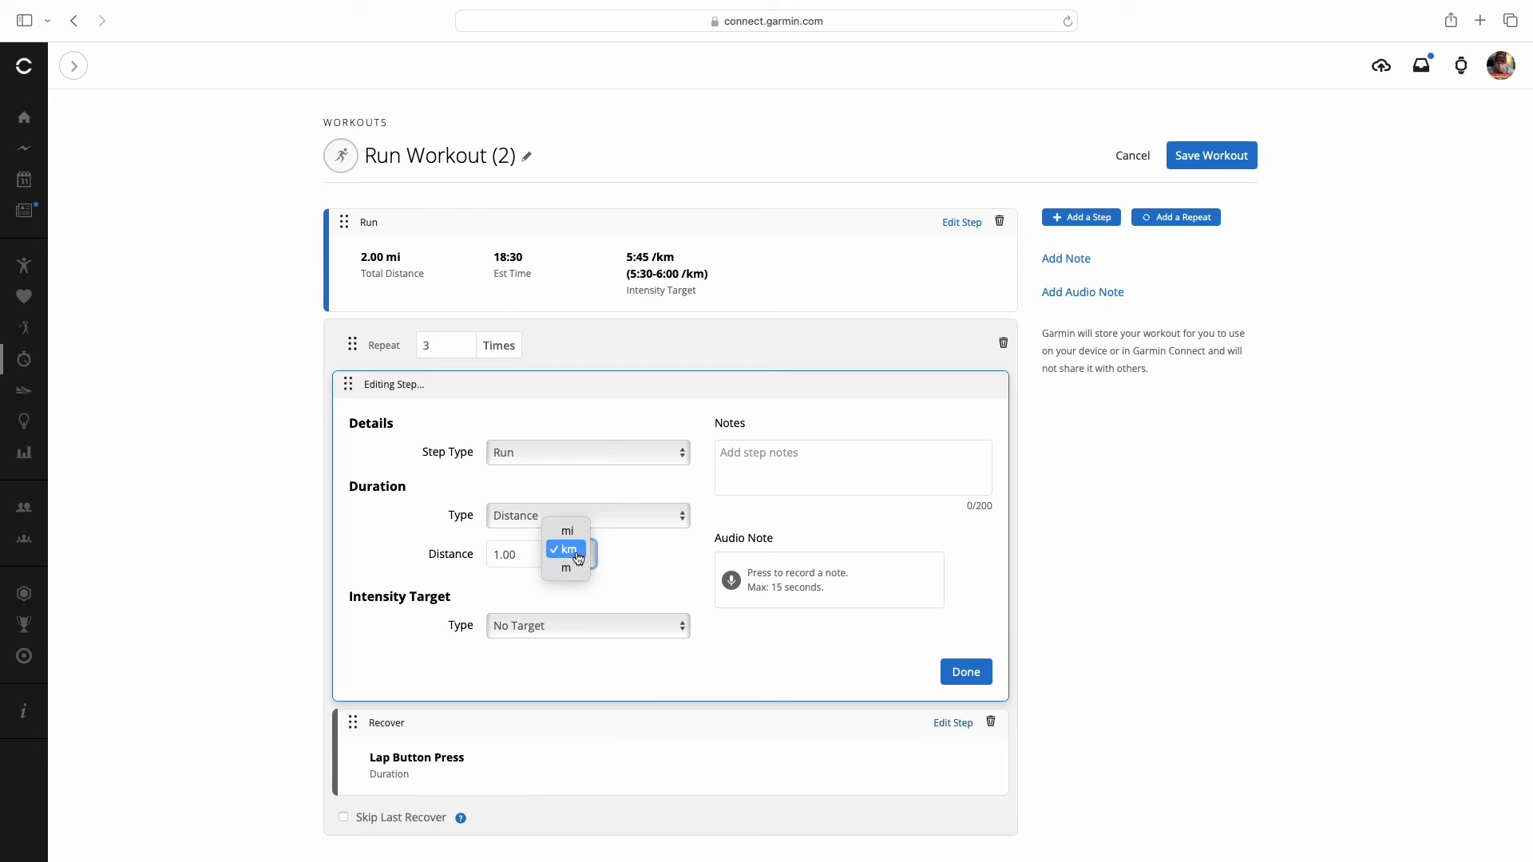
left_click(571, 554)
left_click(530, 627)
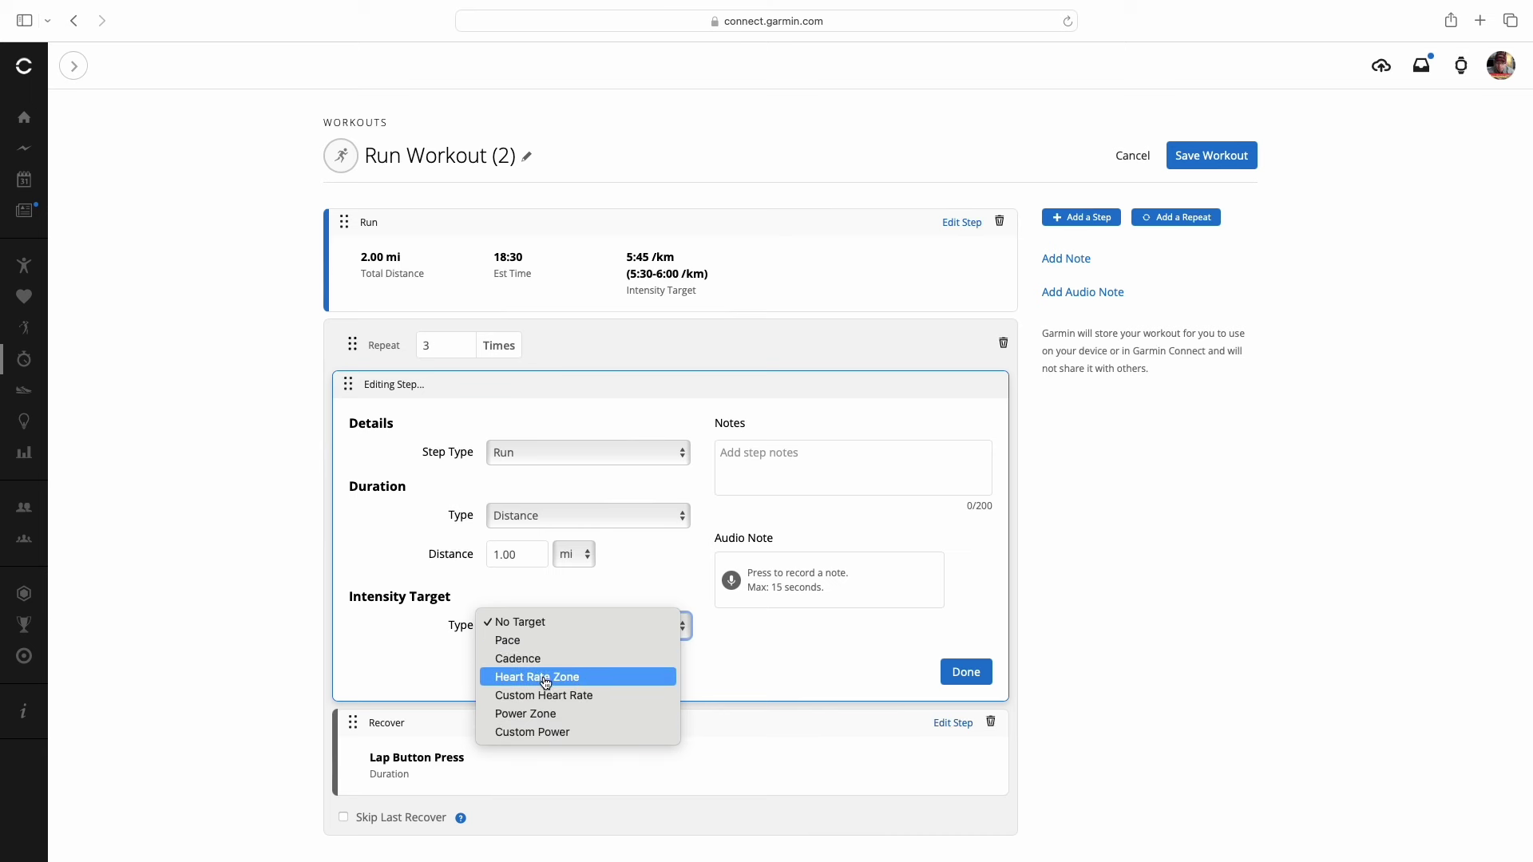
left_click(521, 643)
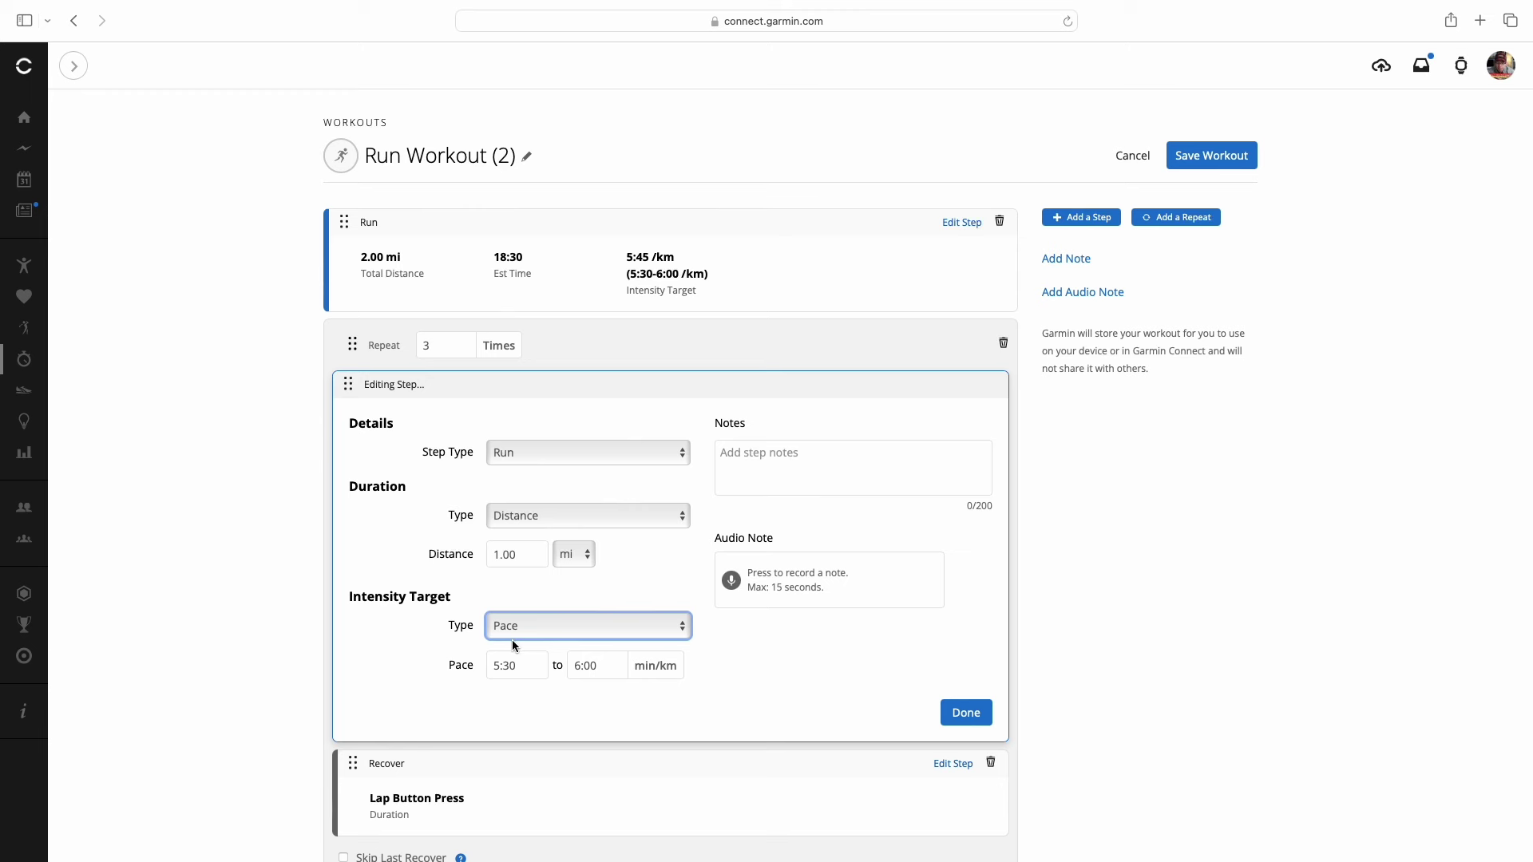
Enter a 4:20–4:30 /km pace range for the repeated run and save it.
left_click_drag(532, 666, 481, 665)
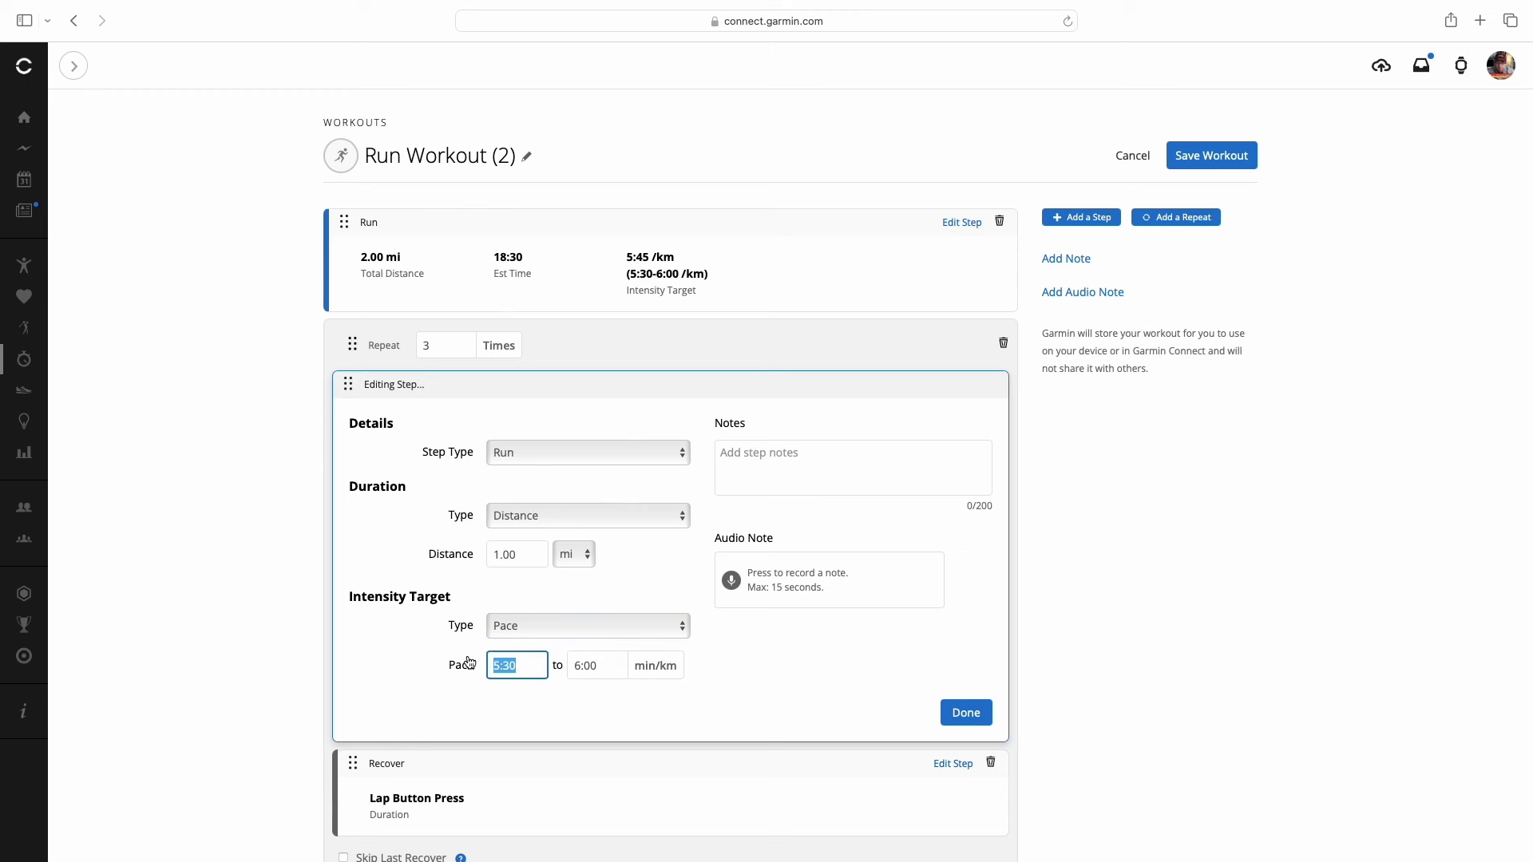
type("4:25")
left_click(600, 667)
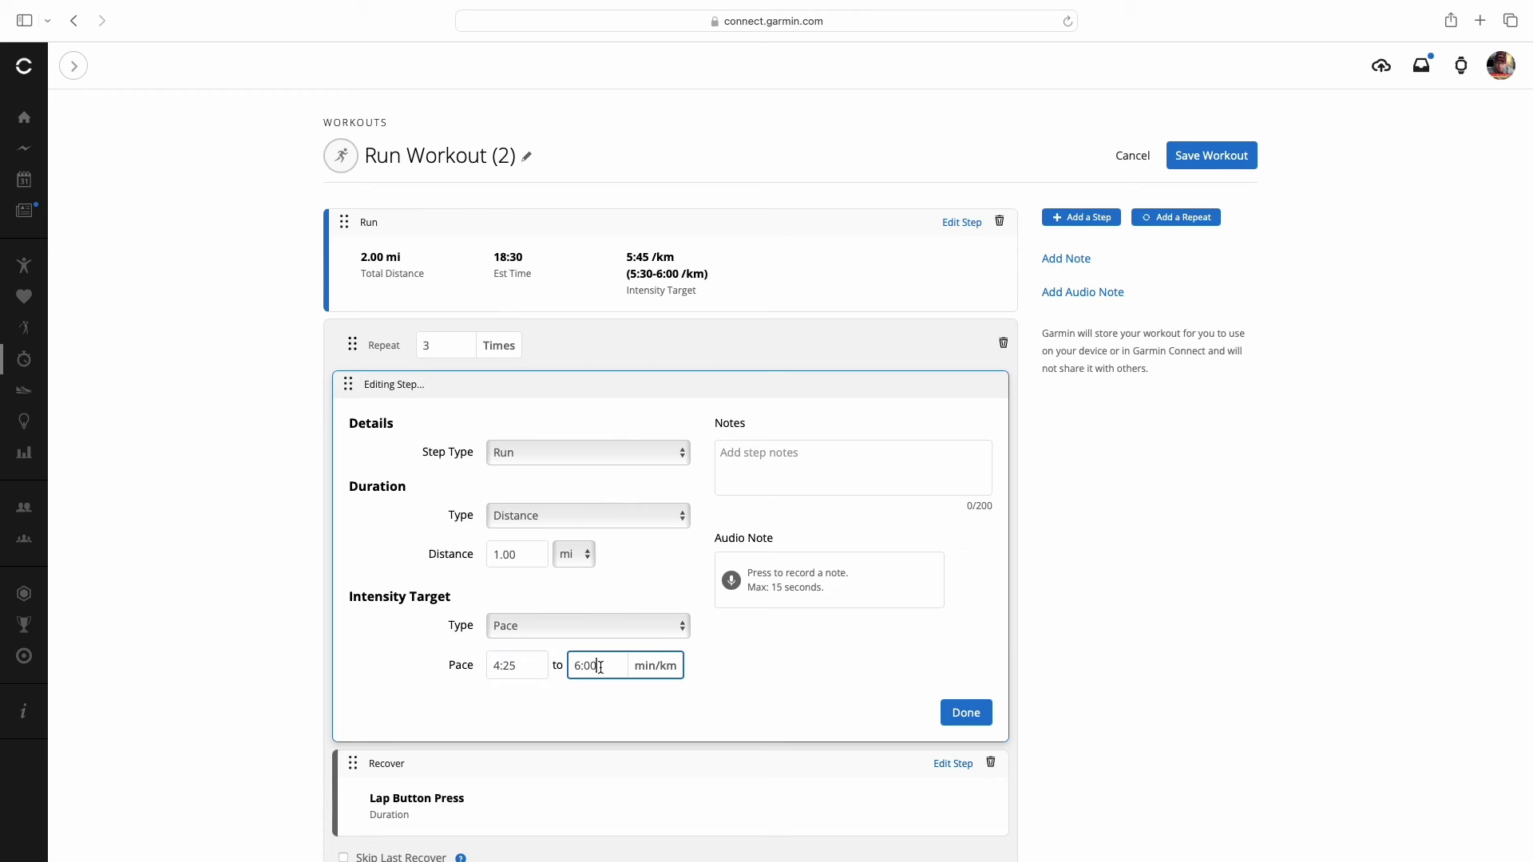
left_click_drag(600, 668, 562, 665)
type("4:")
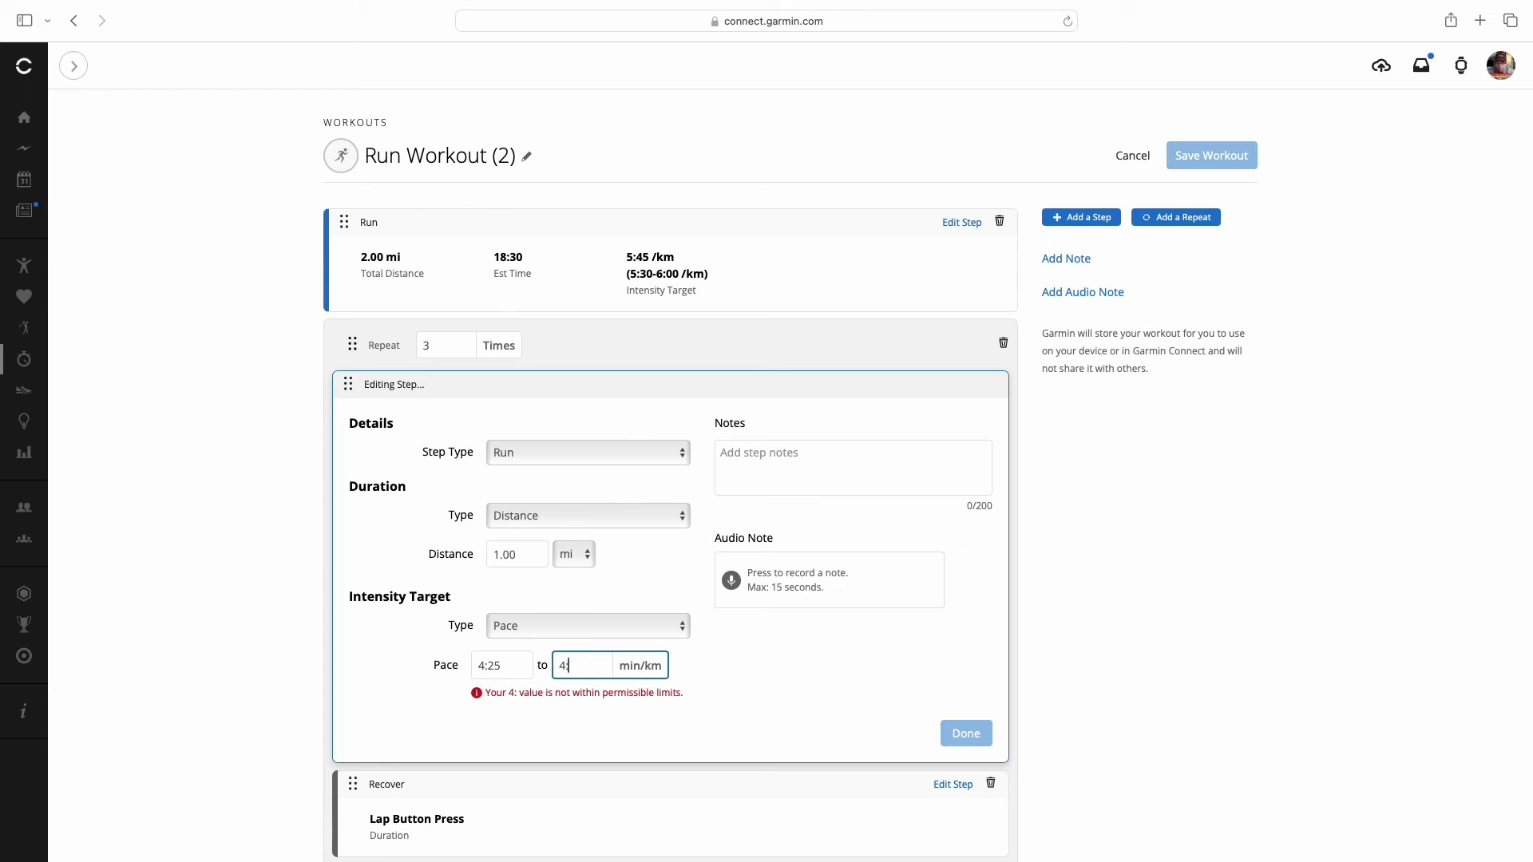
type("30")
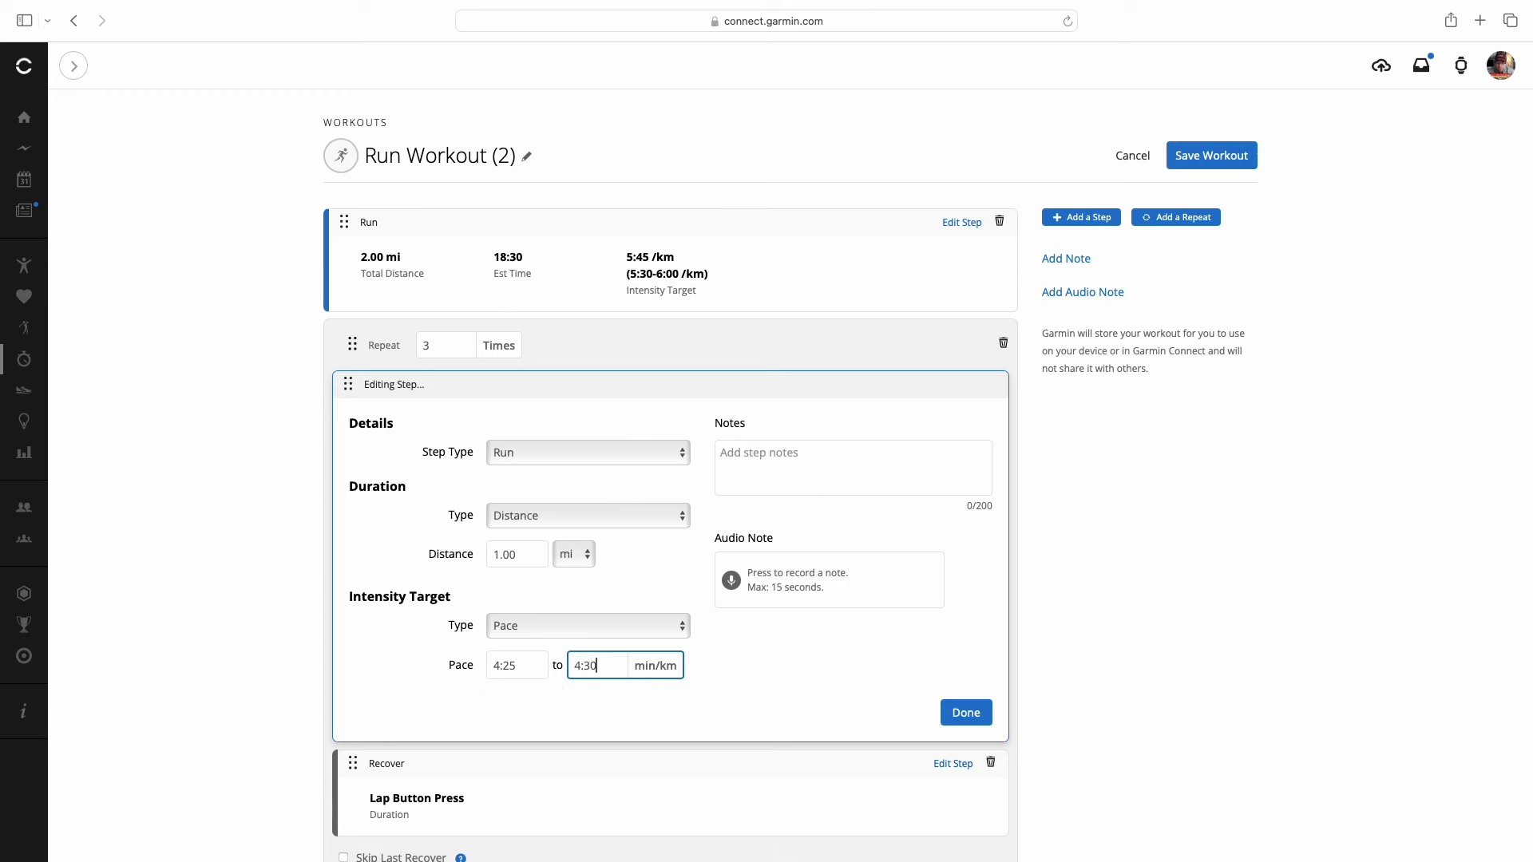
left_click(534, 668)
key("BackSpace")
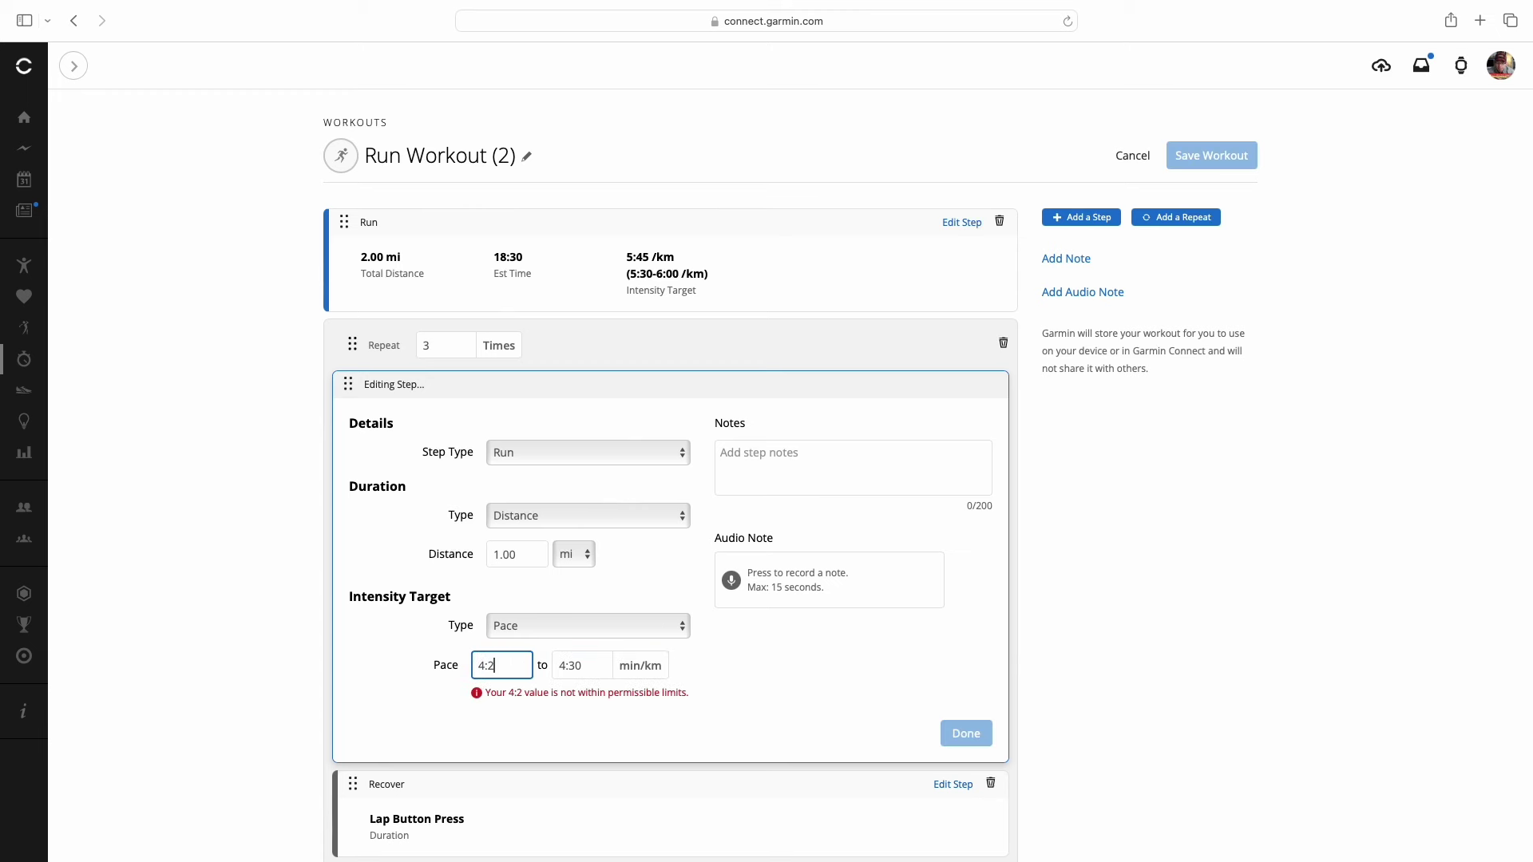
type("0")
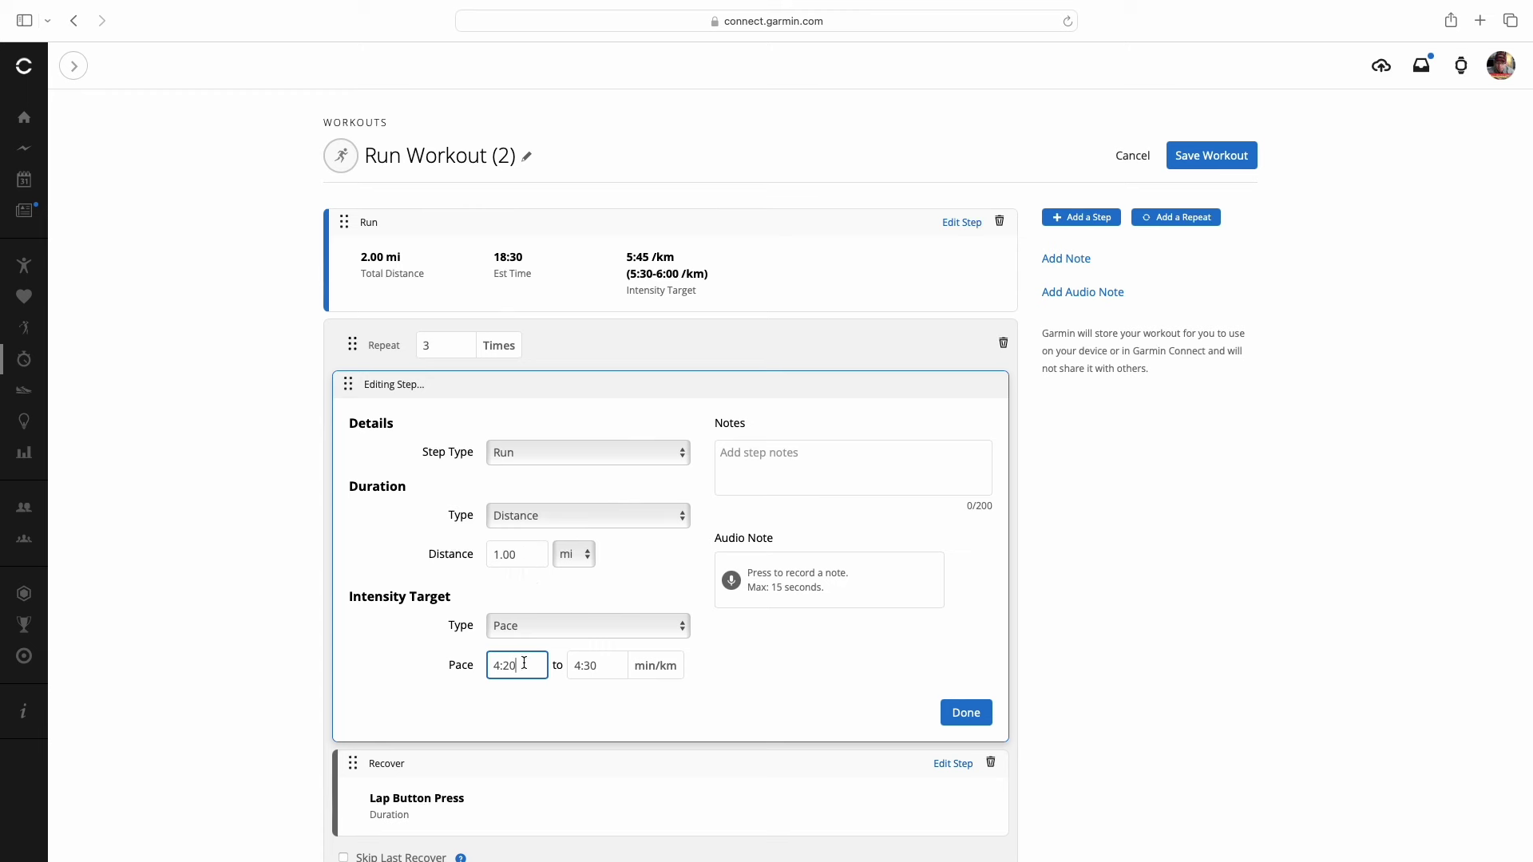
left_click(960, 715)
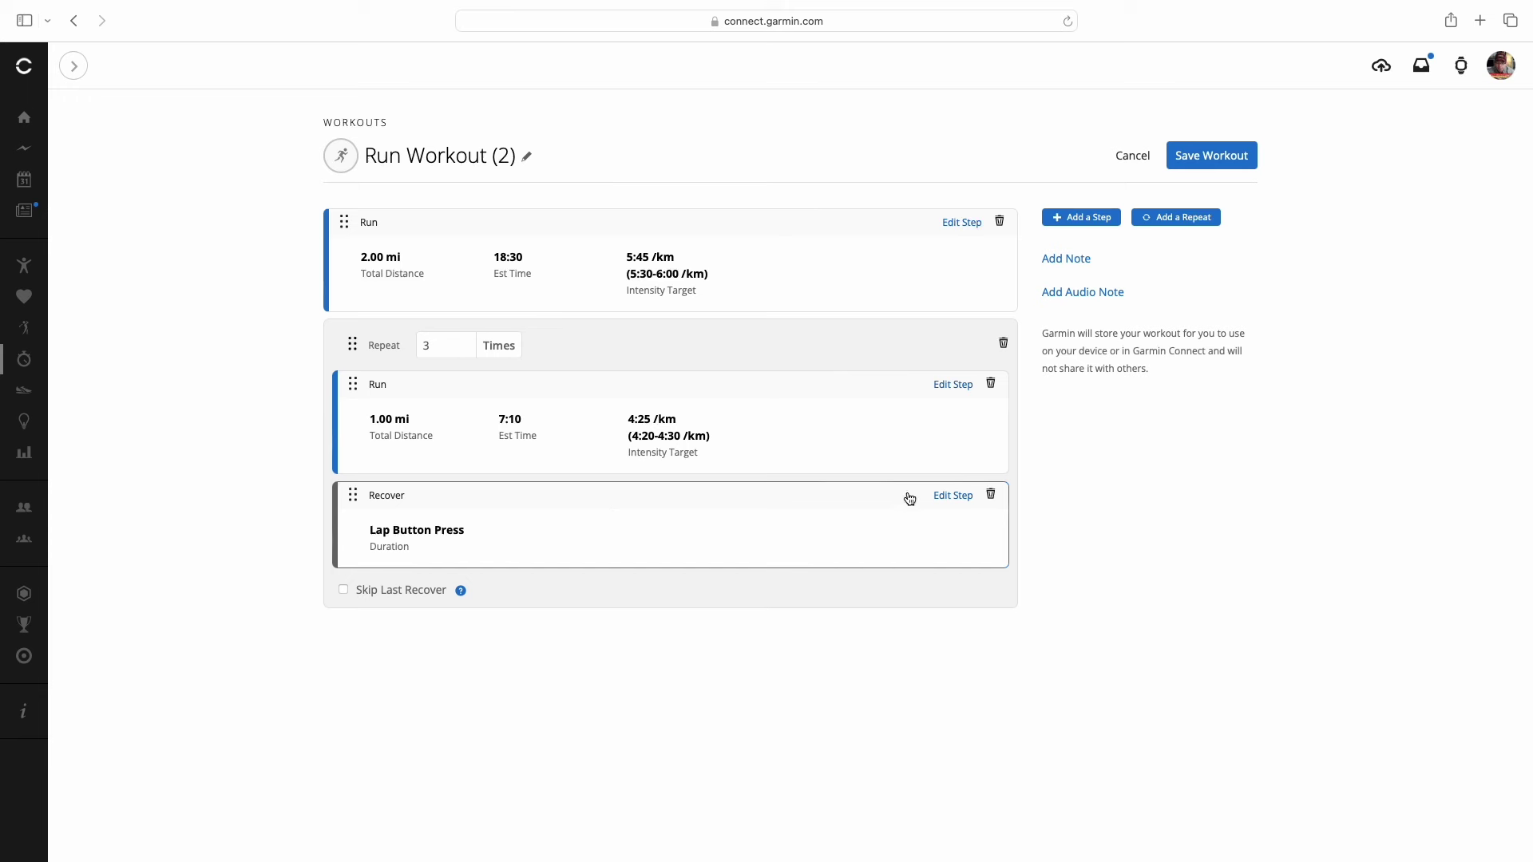
Make the Recover step time-based with a 1:00 duration.
left_click(957, 496)
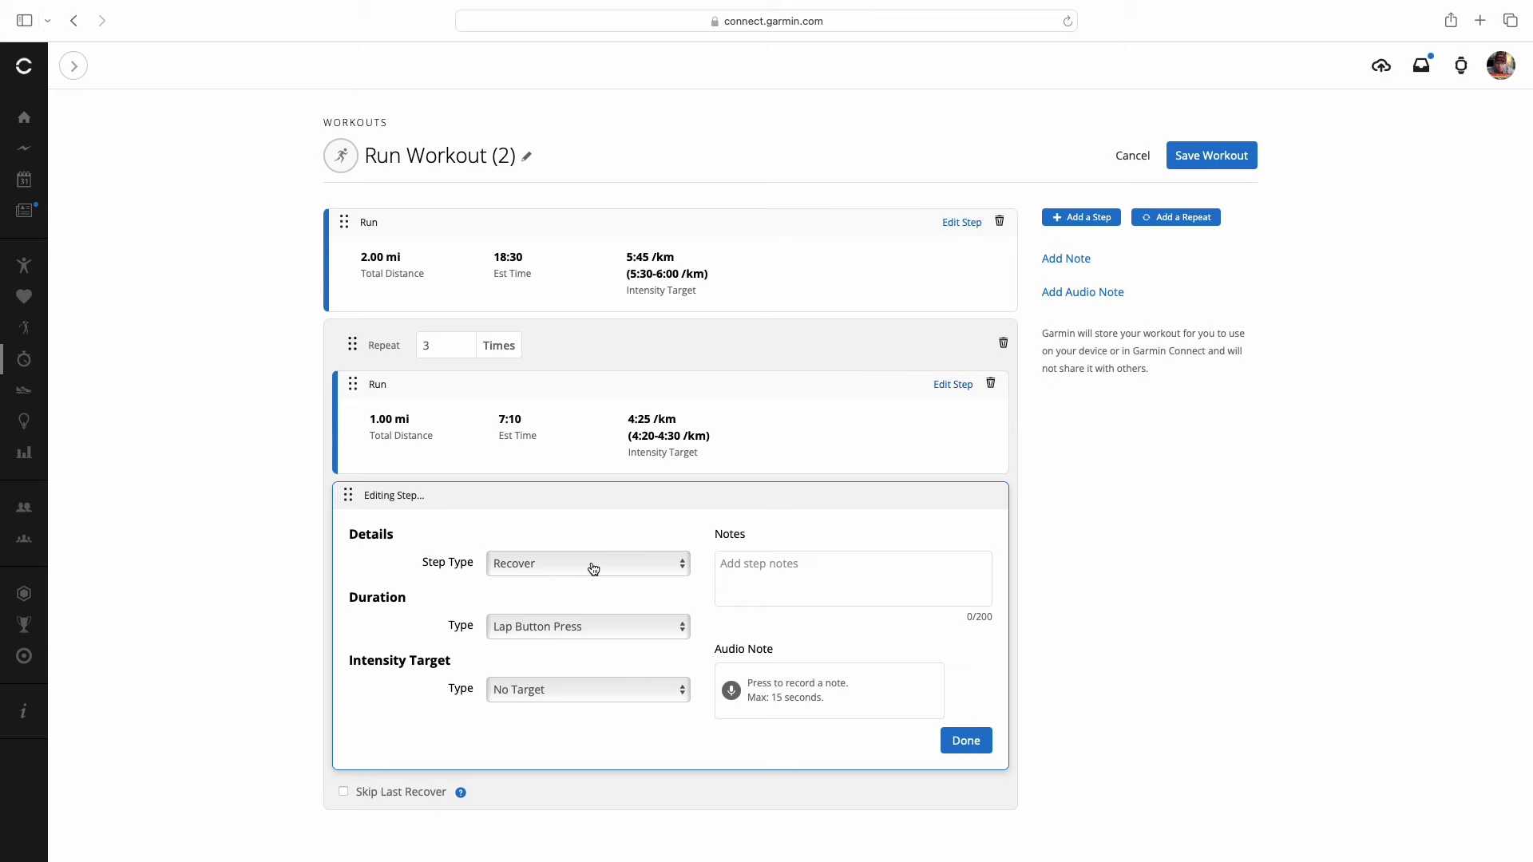
left_click(526, 632)
left_click(519, 592)
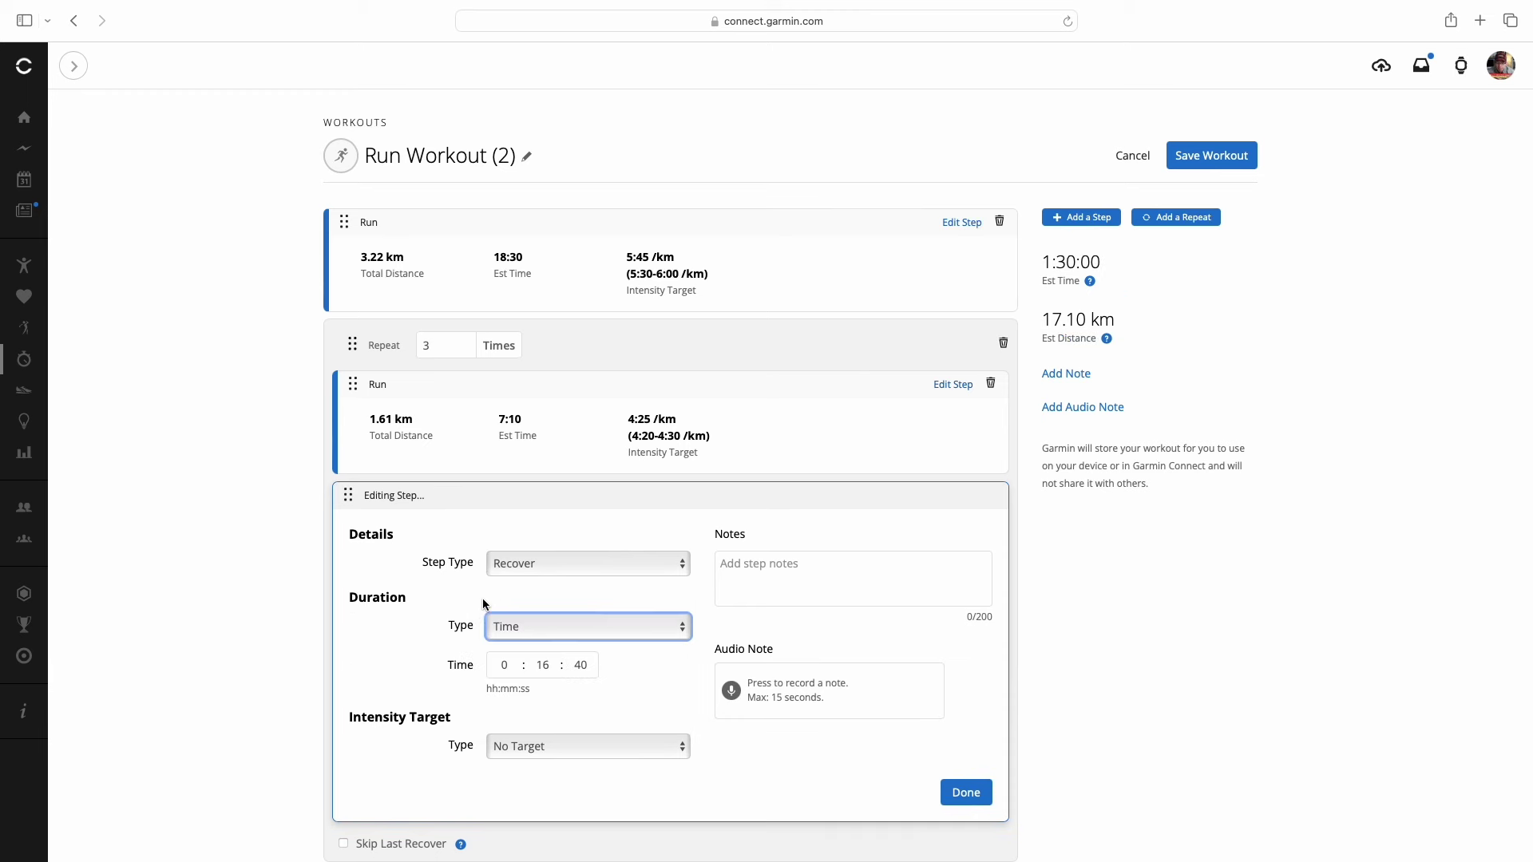
left_click(550, 666)
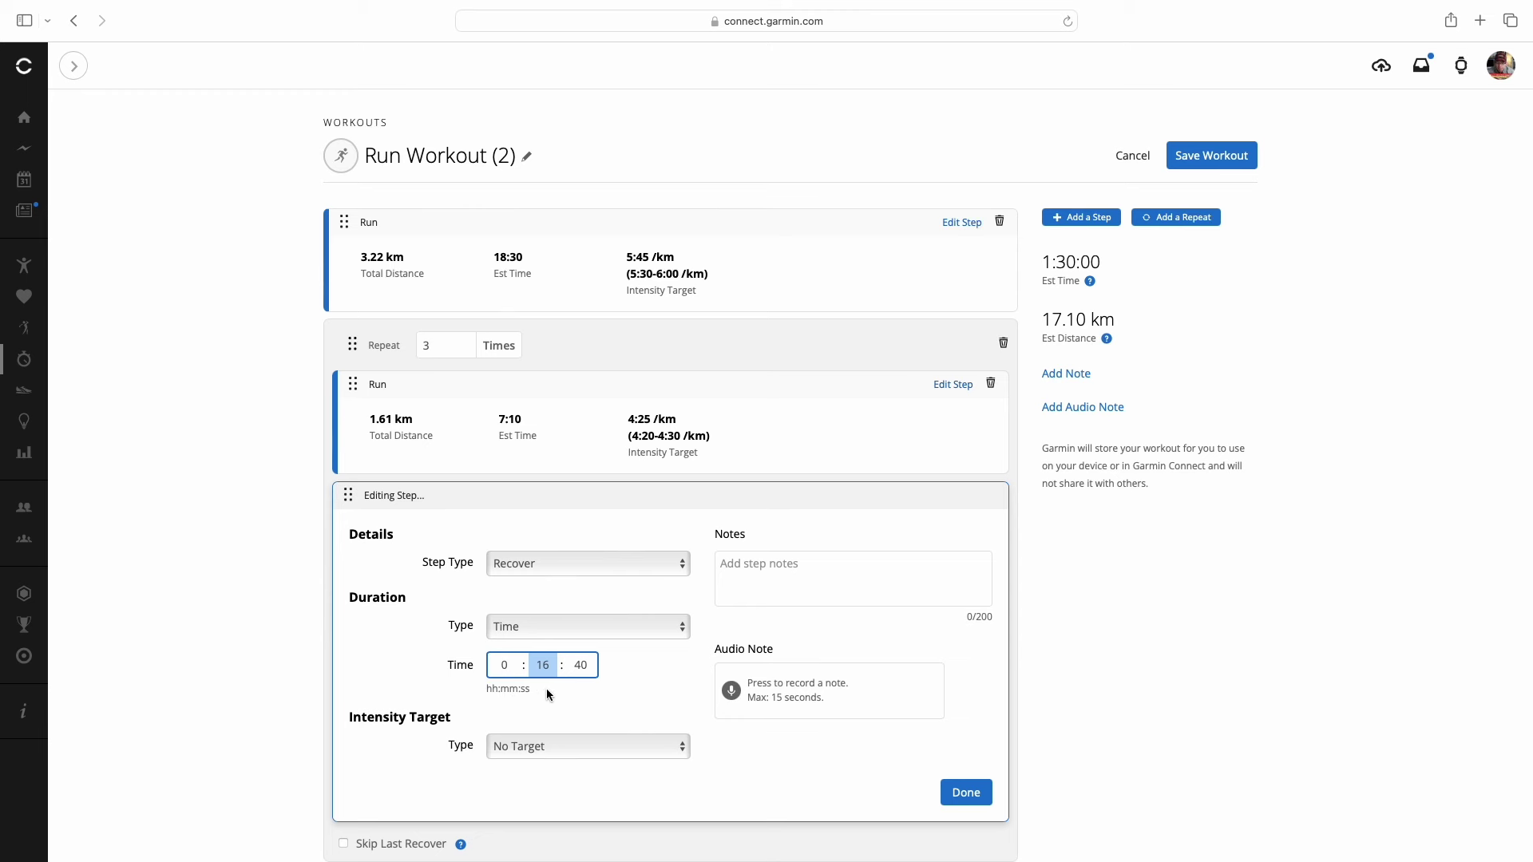
type("01 : ")
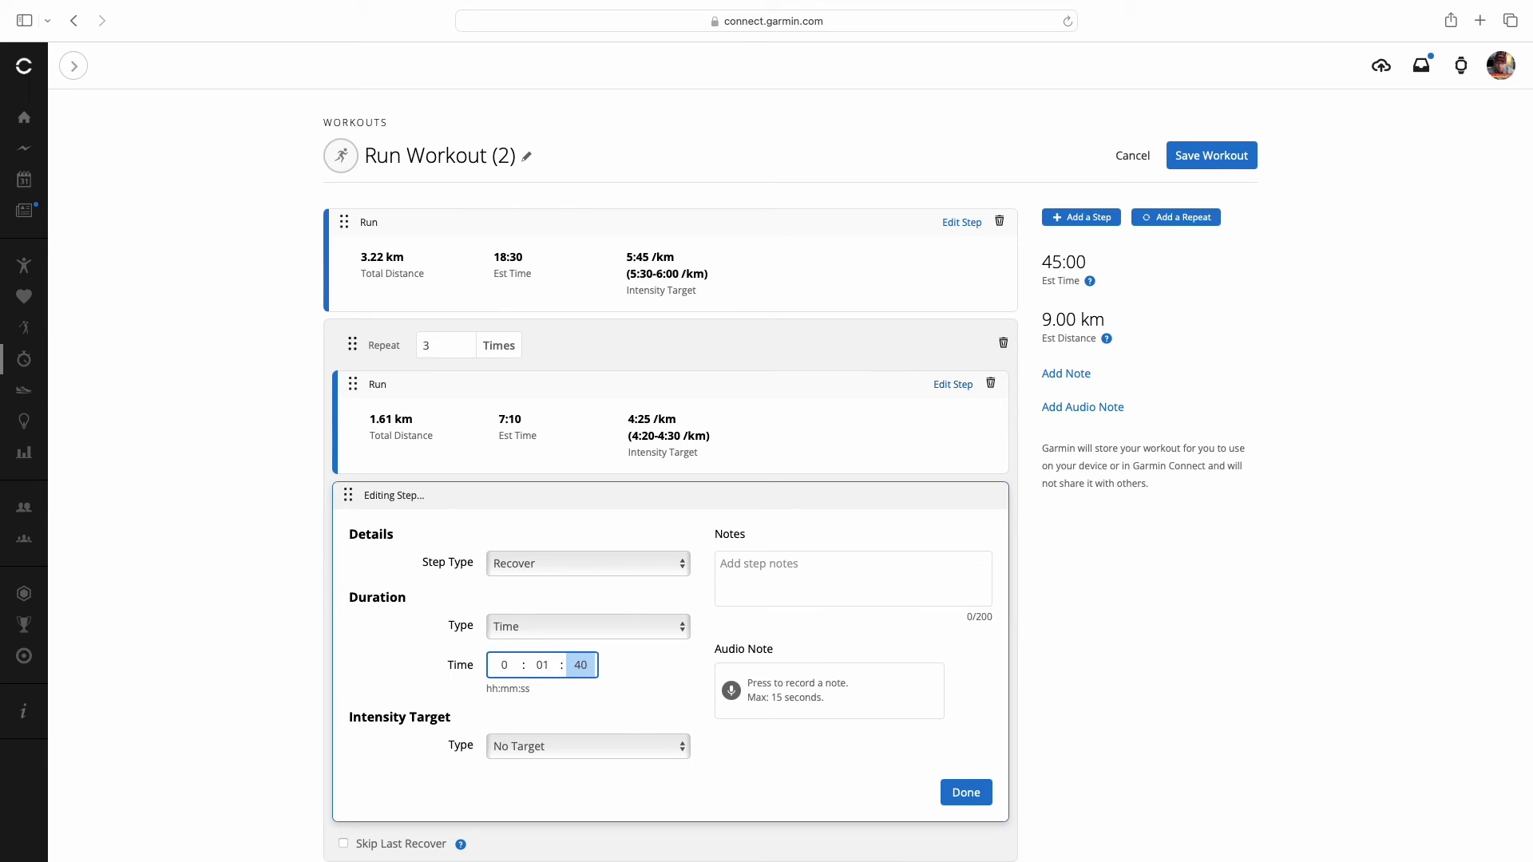
type("0")
scroll(606, 699, "down", 1)
left_click(624, 698)
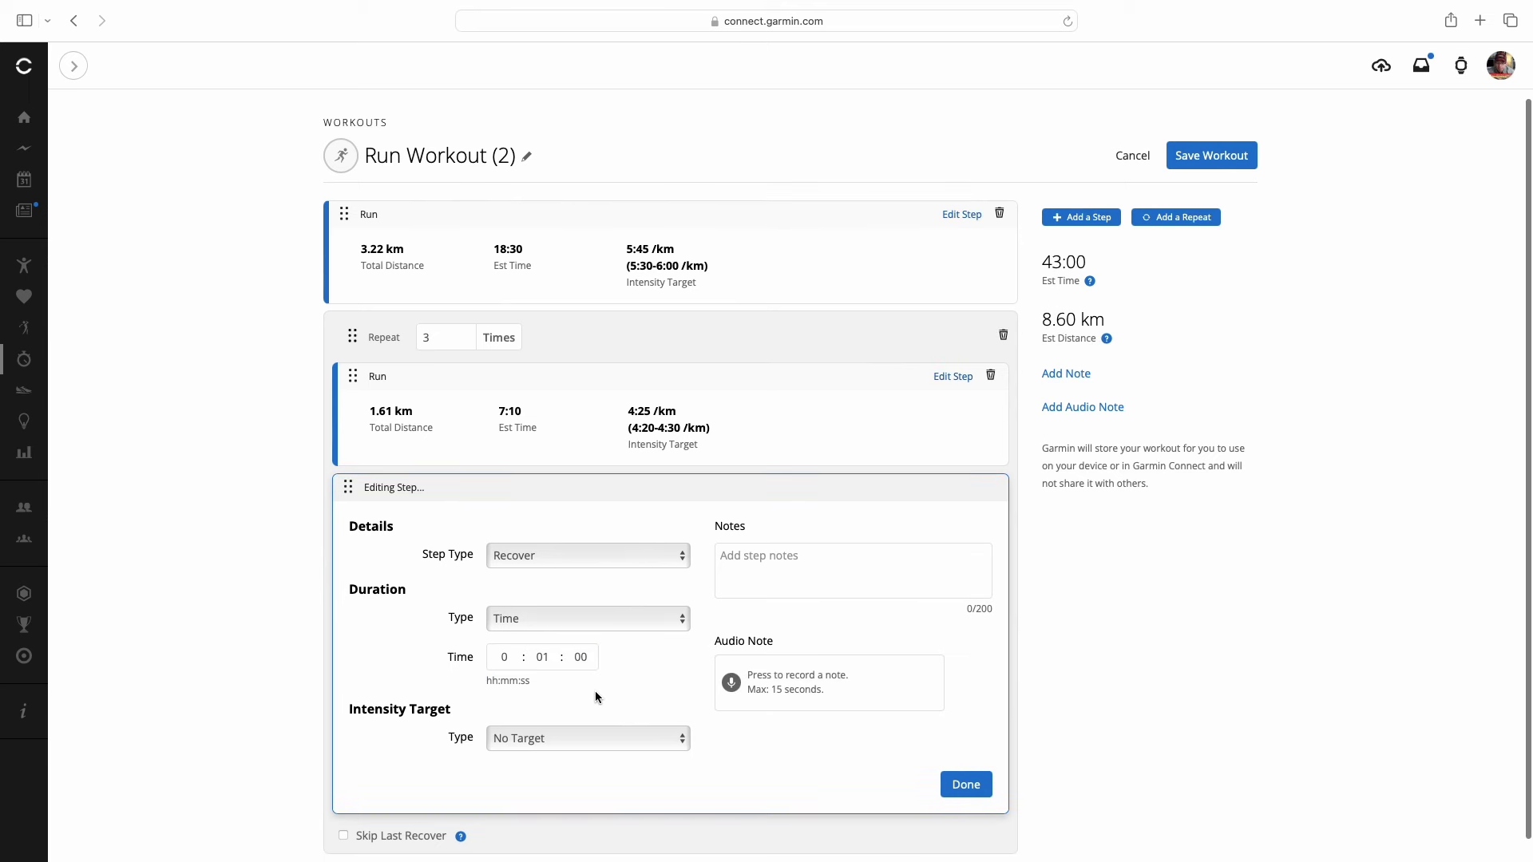
Give the Recover step a 5:30–6:30 /km pace target, save it, and add another repeat block.
left_click(551, 737)
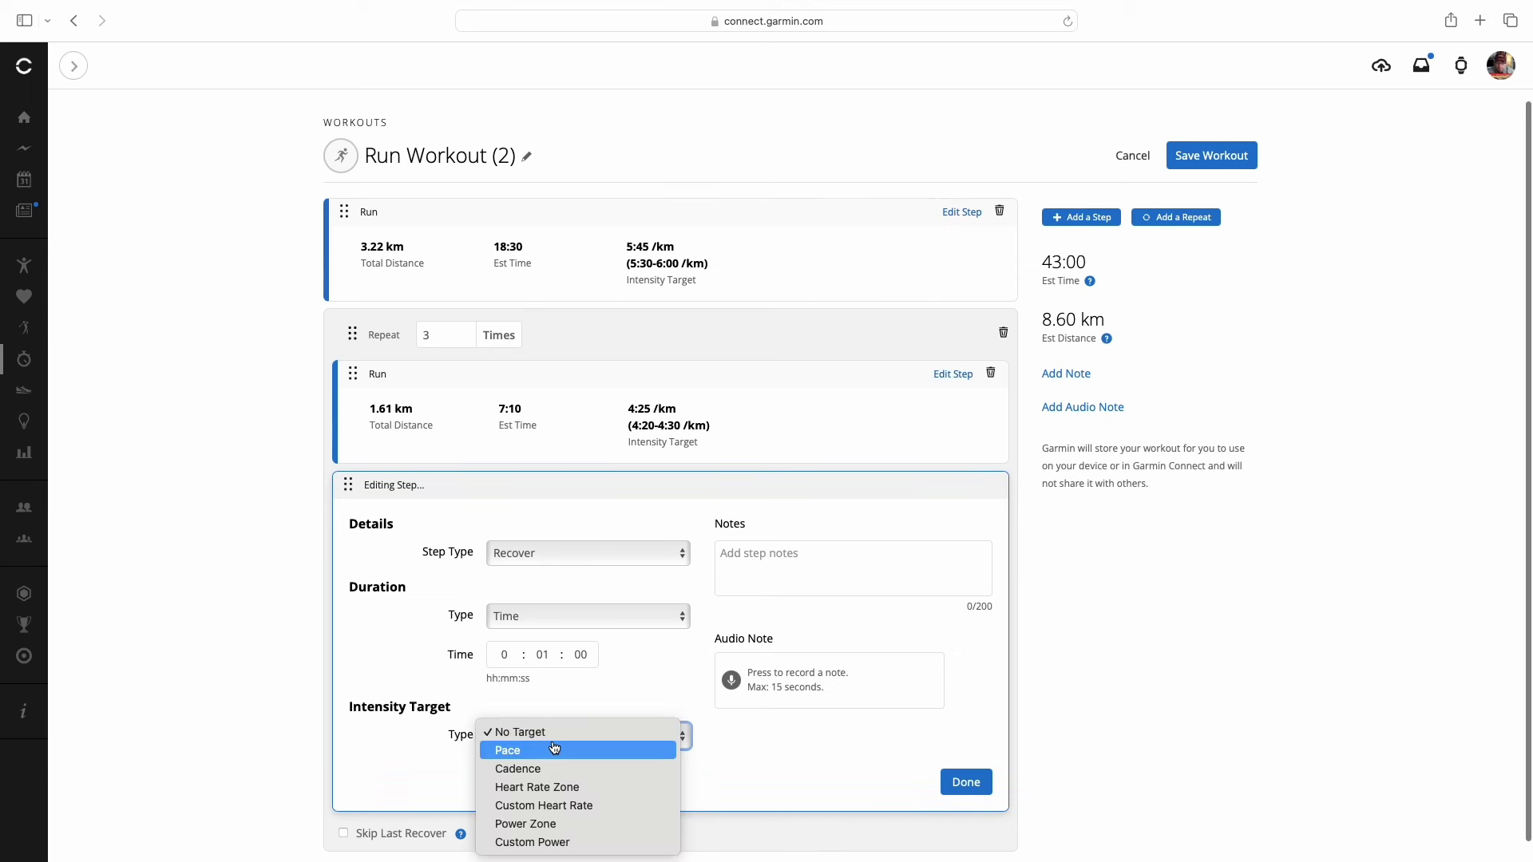
left_click(542, 753)
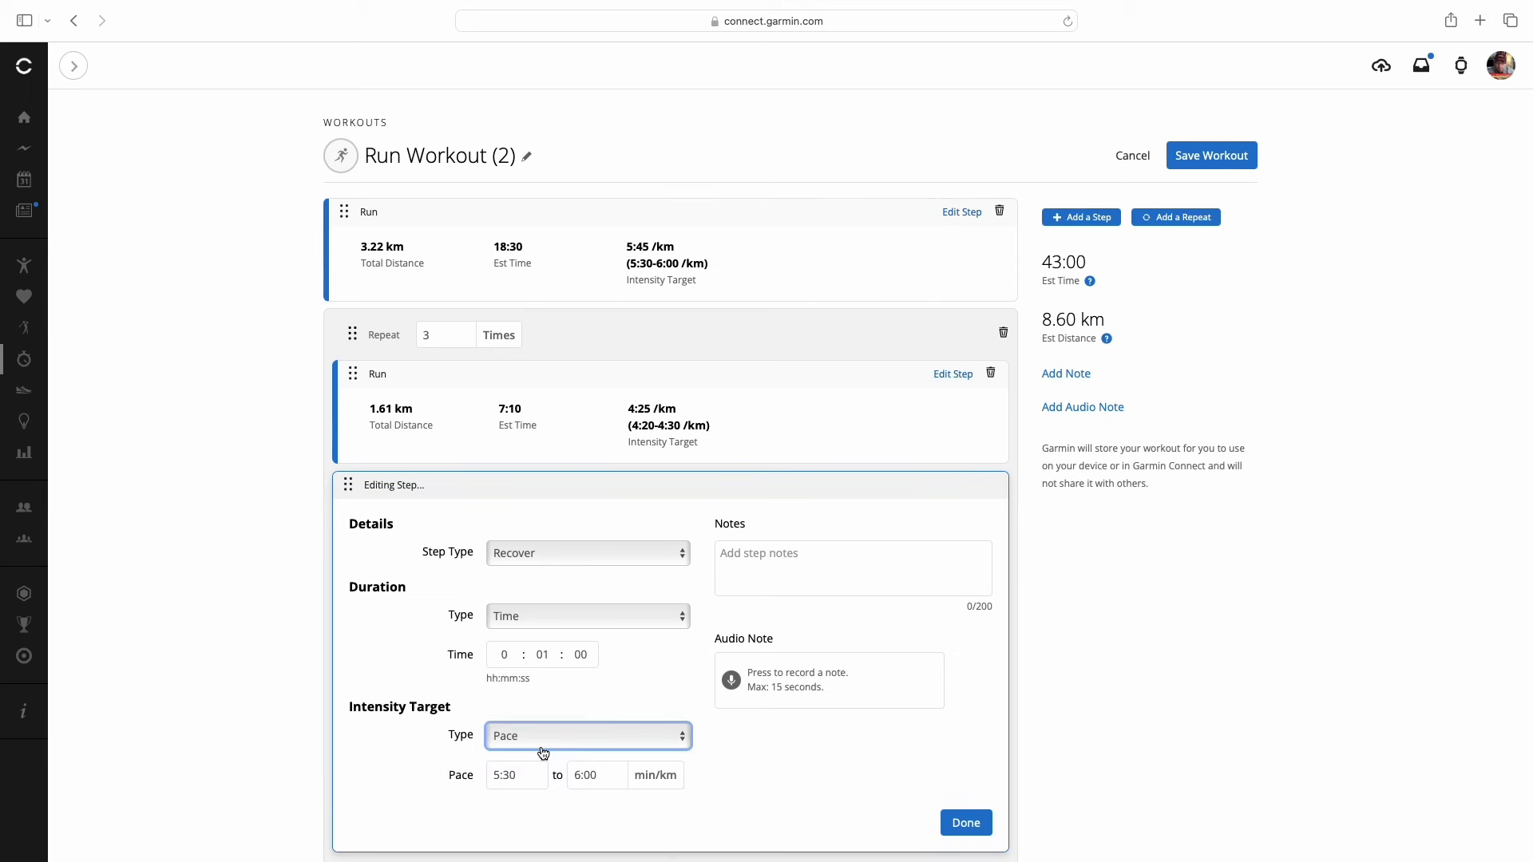
left_click(534, 772)
key("BackSpace")
key("BackSpace")
key("BackSpace")
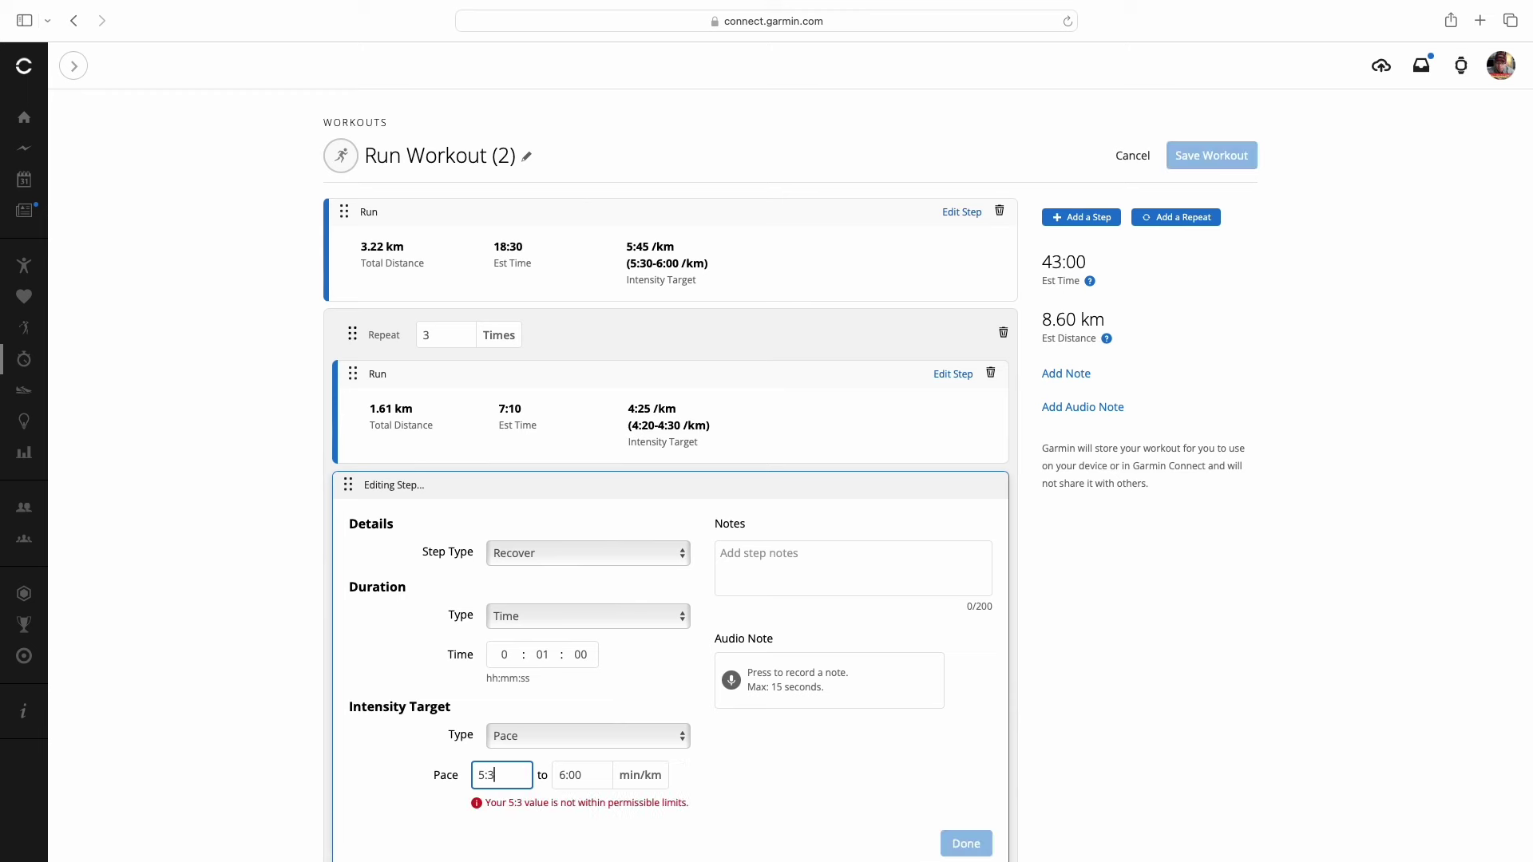
key("BackSpace")
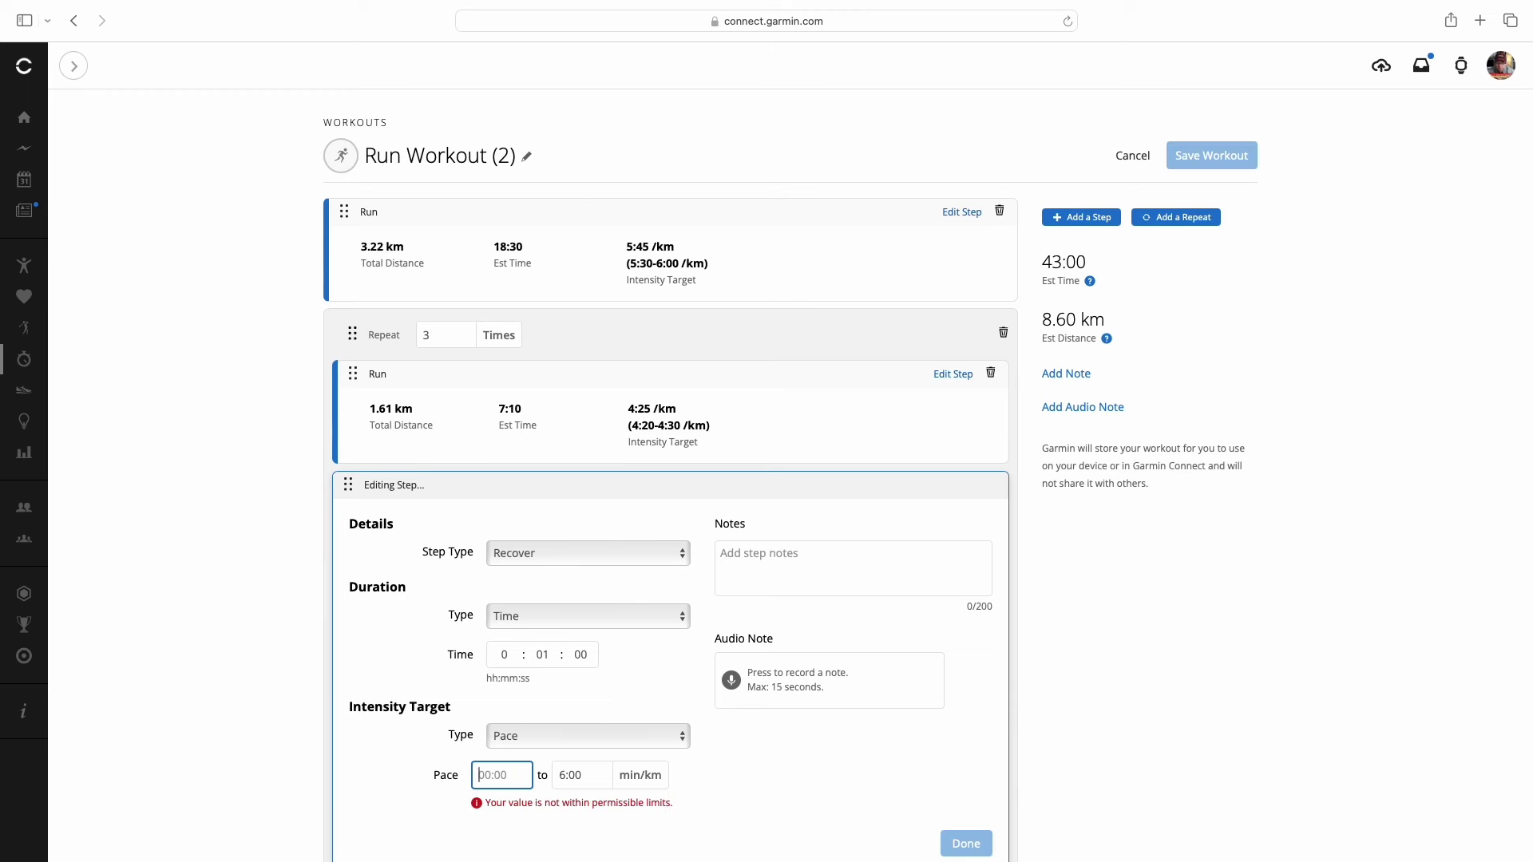
type("6")
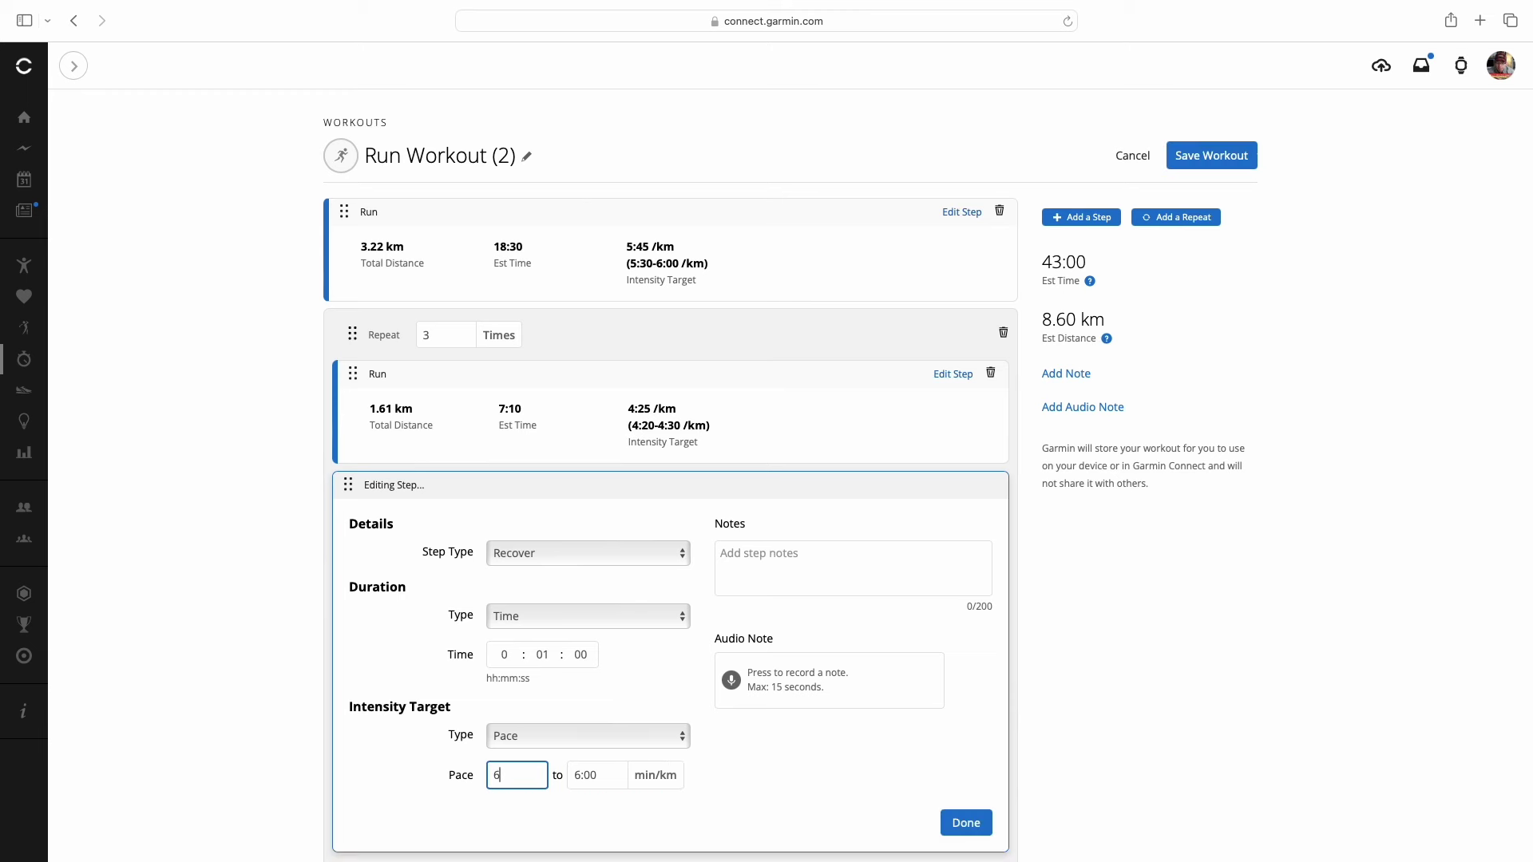
type(":00")
left_click(623, 775)
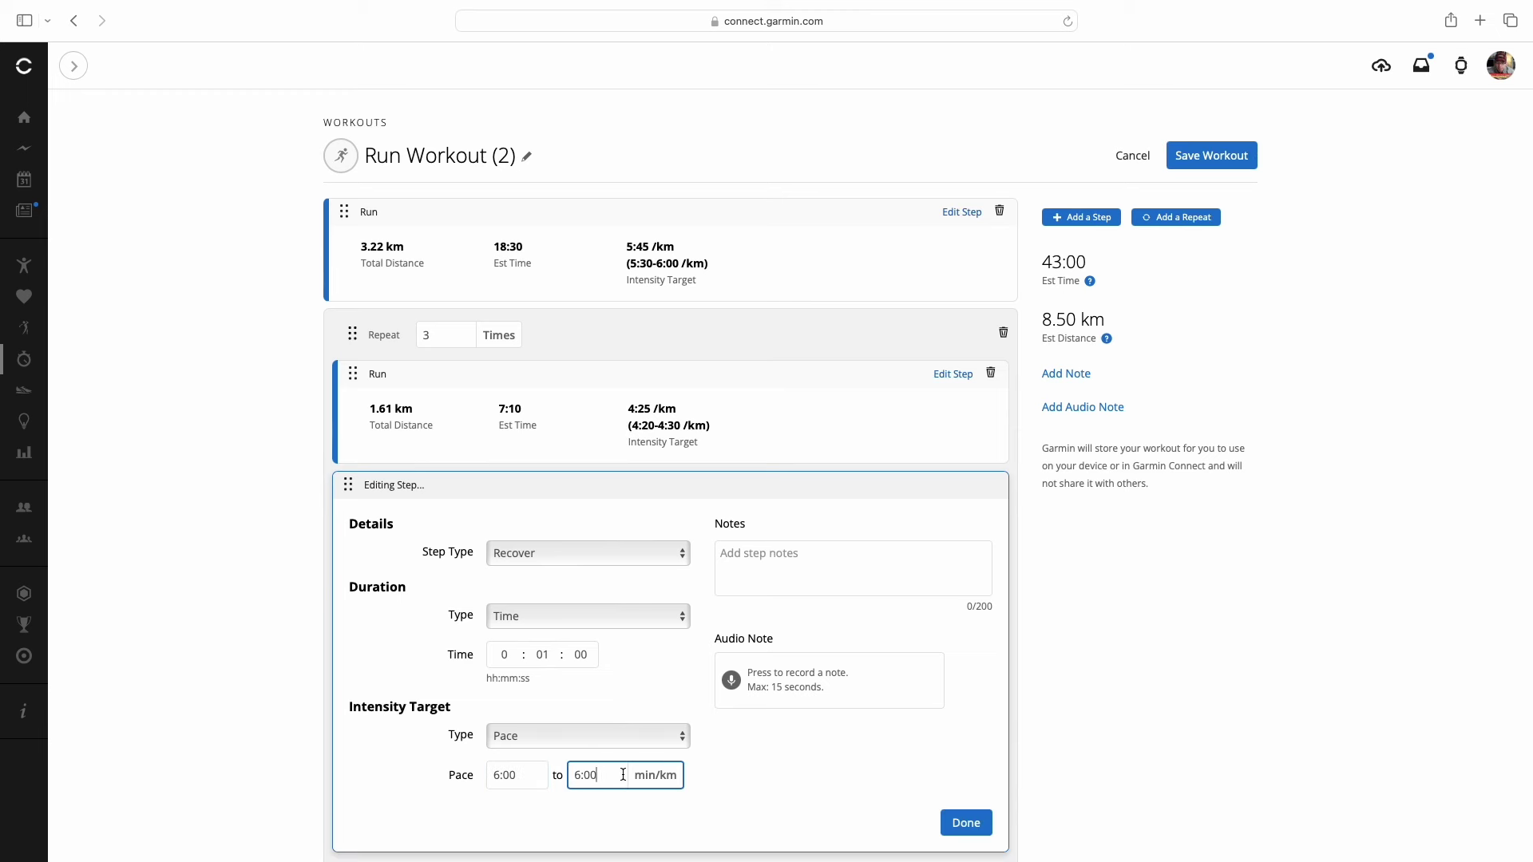
key("BackSpace")
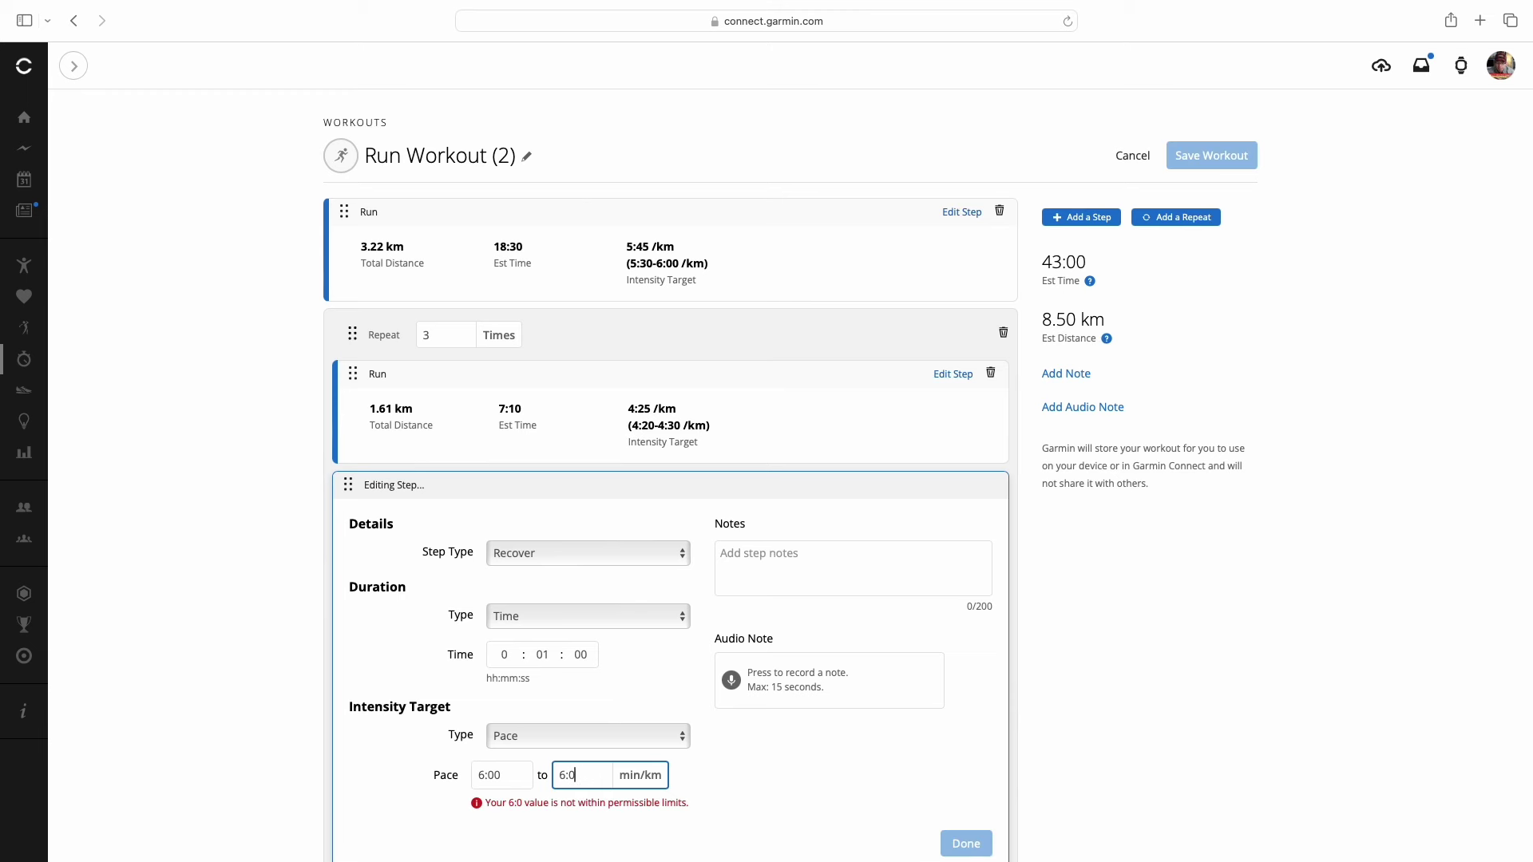
key("BackSpace")
type("30")
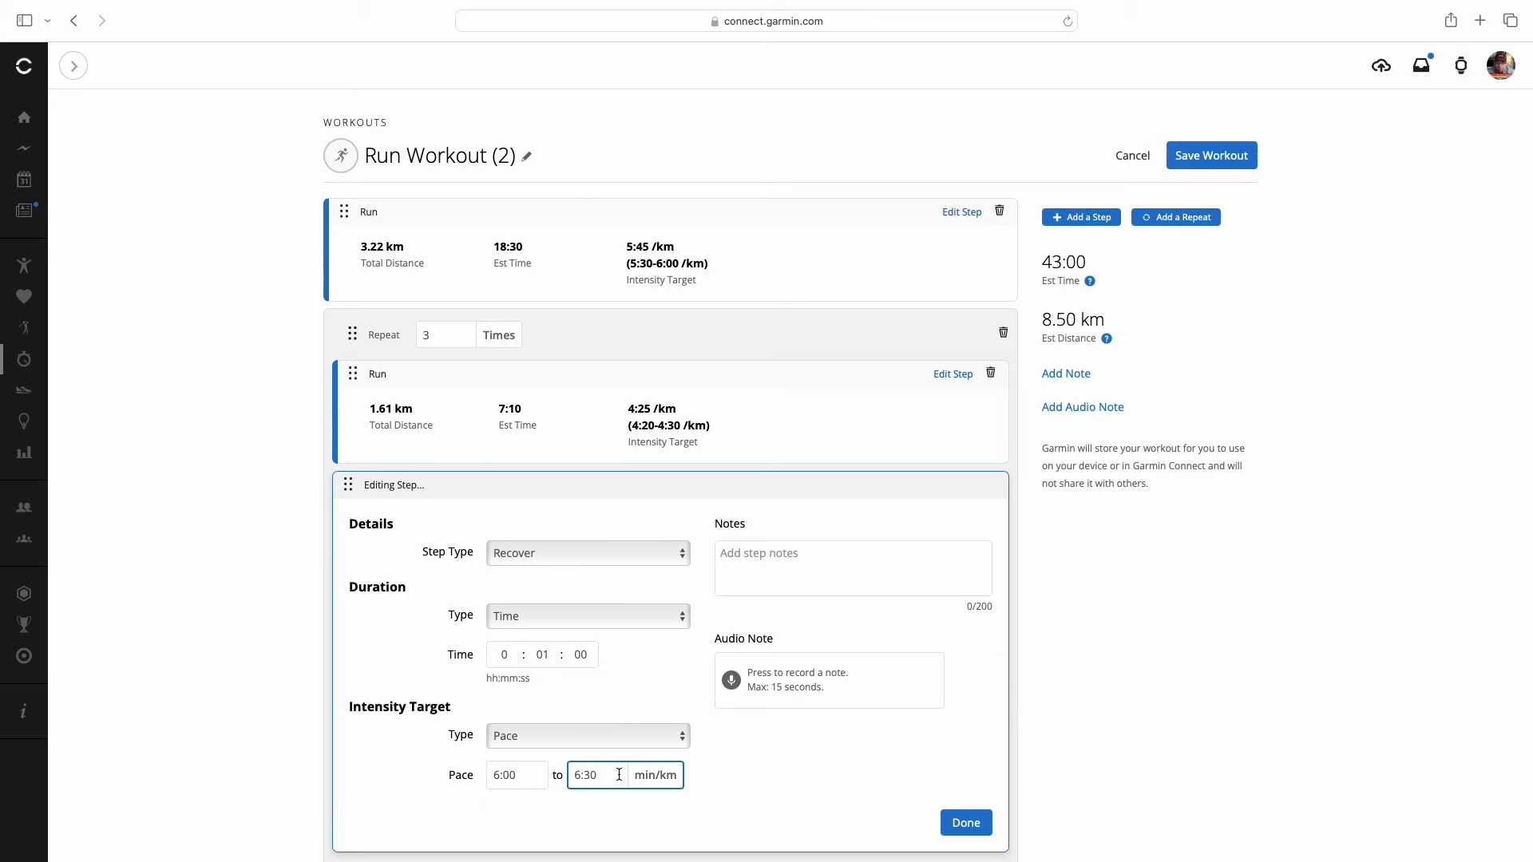
left_click(527, 777)
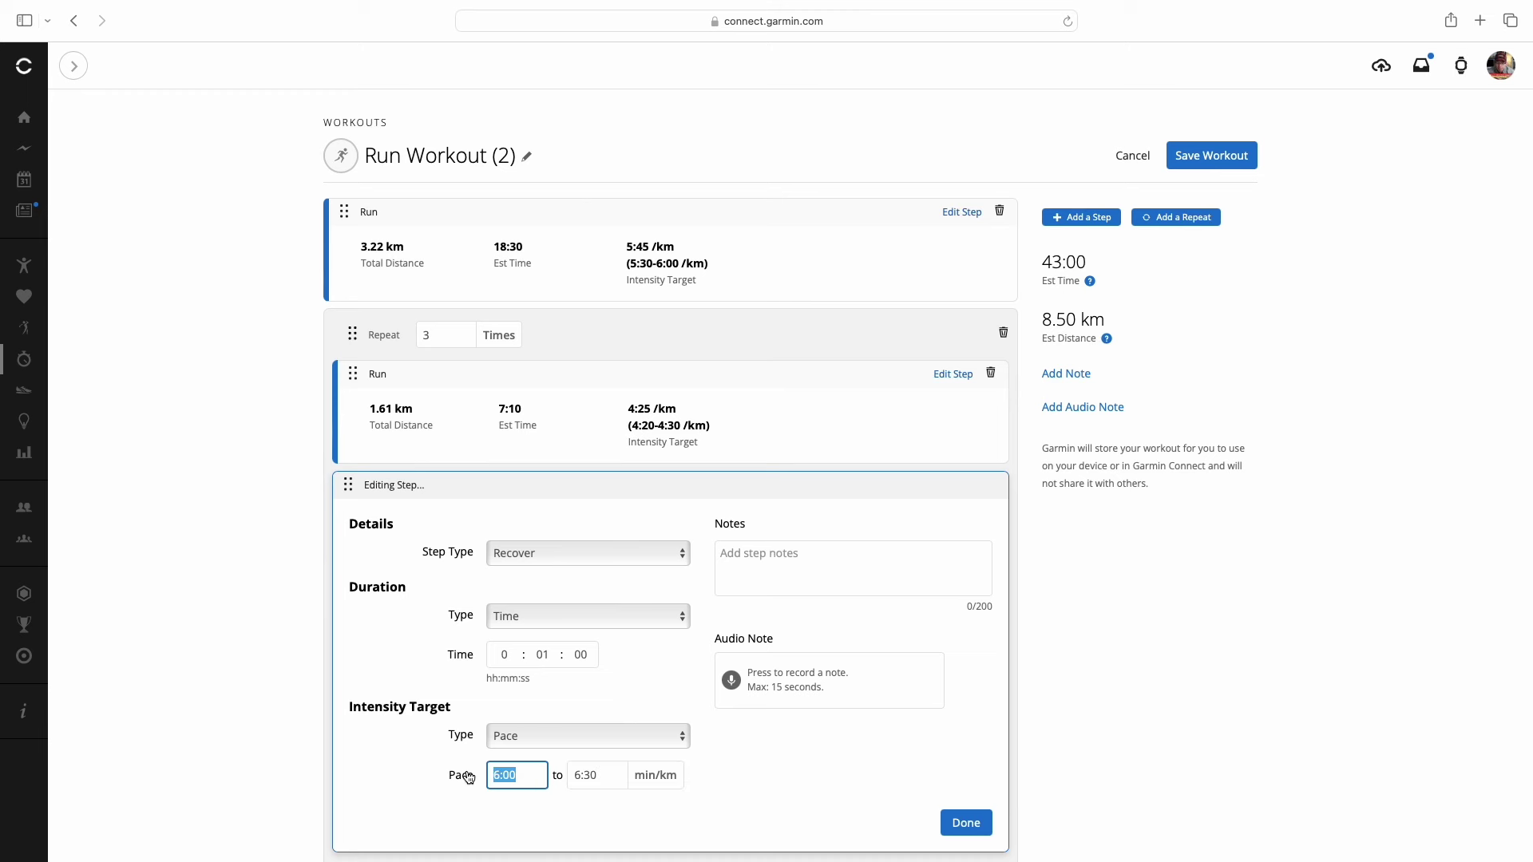
type("5:30")
scroll(749, 767, "down", 2)
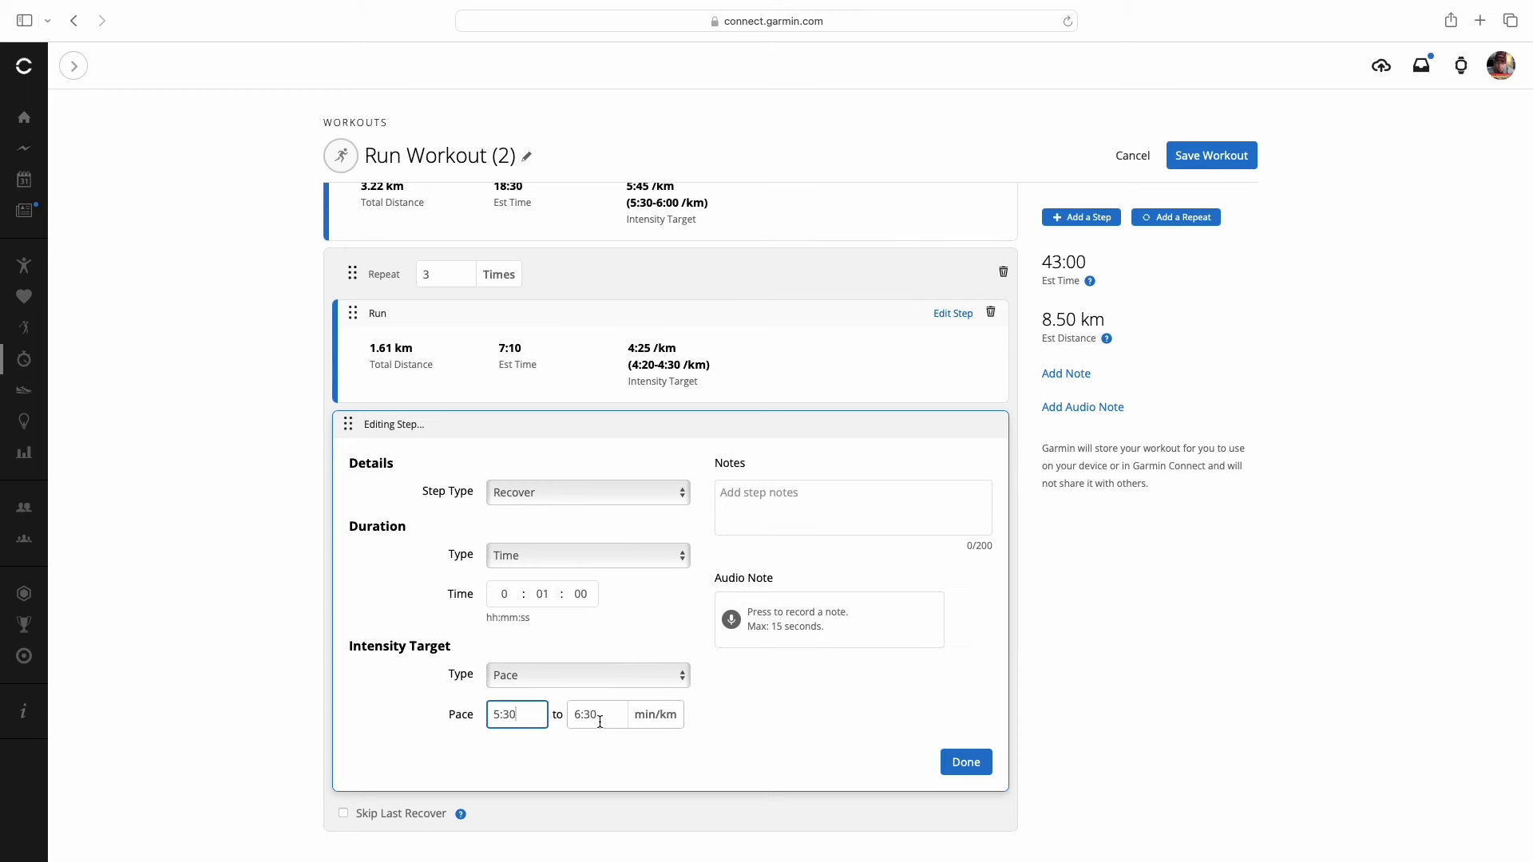
left_click(962, 764)
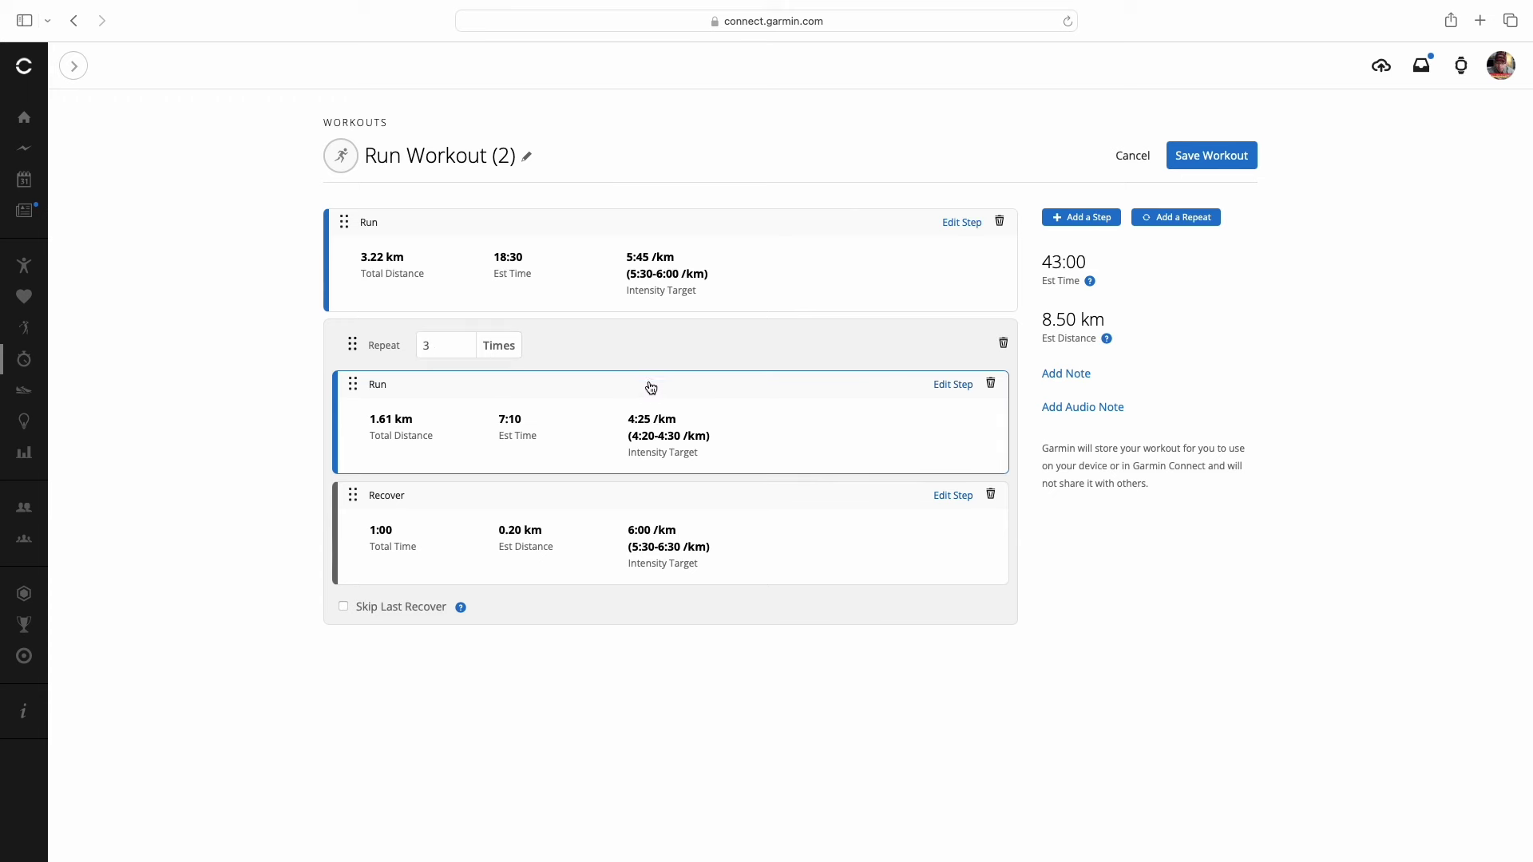
left_click(1214, 218)
Set the second repeat block to run 4 times.
scroll(810, 498, "down", 1)
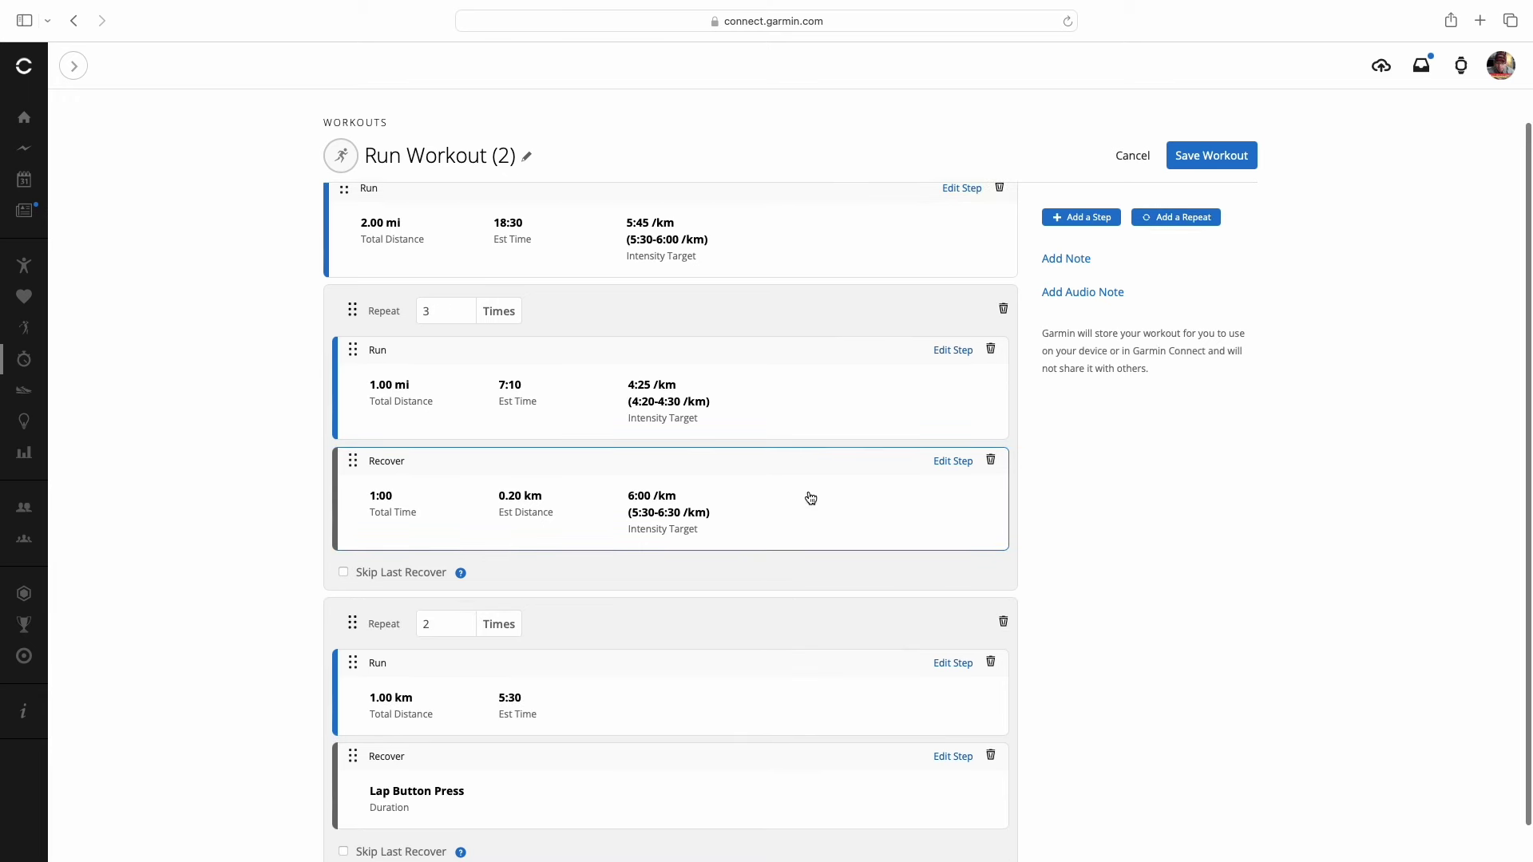
scroll(810, 498, "down", 1)
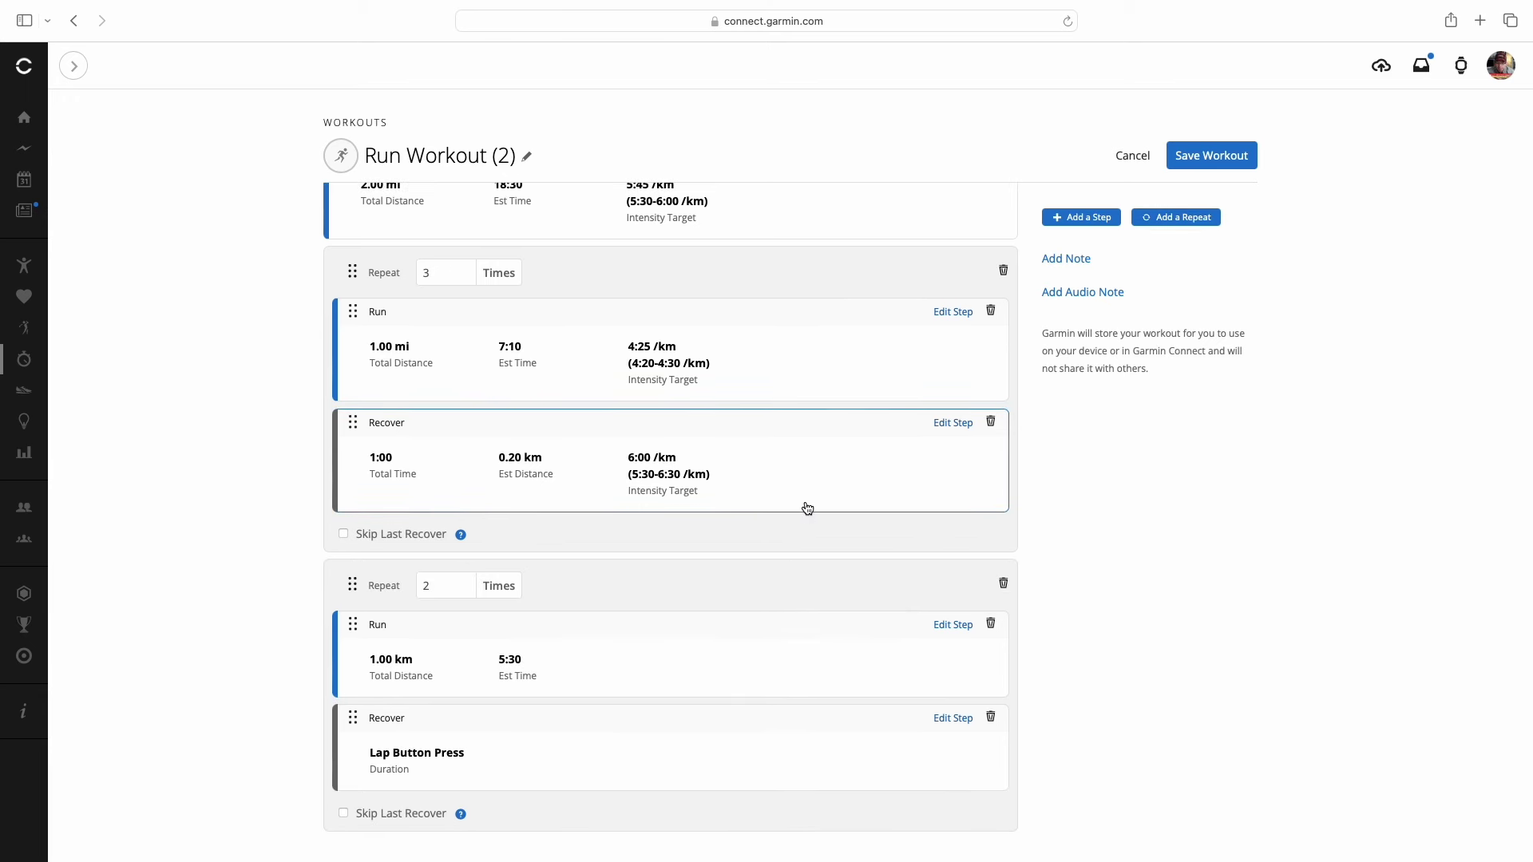
left_click(449, 589)
type("4")
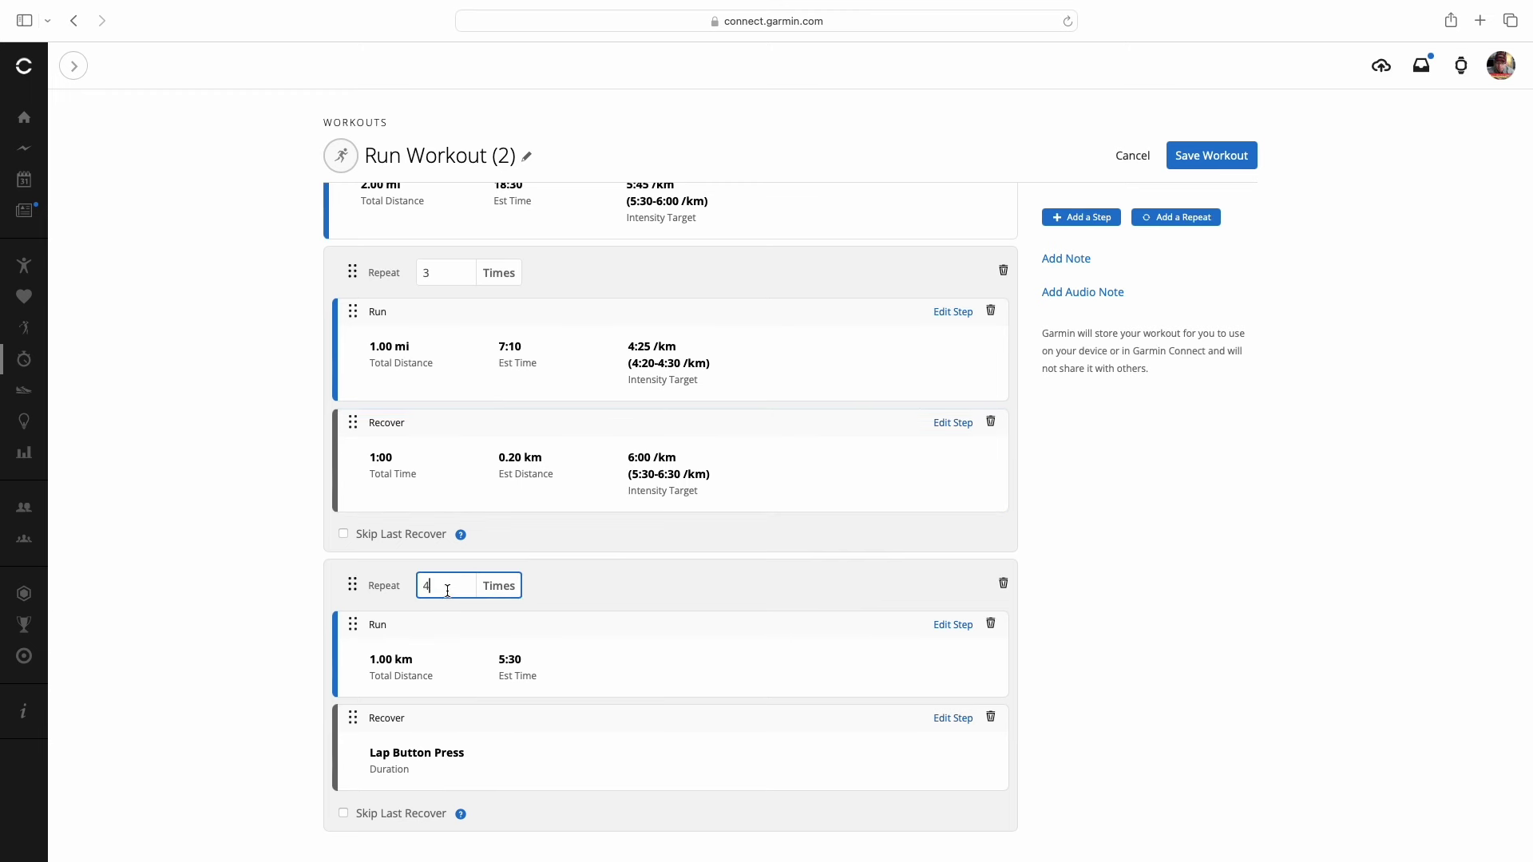
Make that block's Run step time-based with a 3:00 duration.
left_click(418, 646)
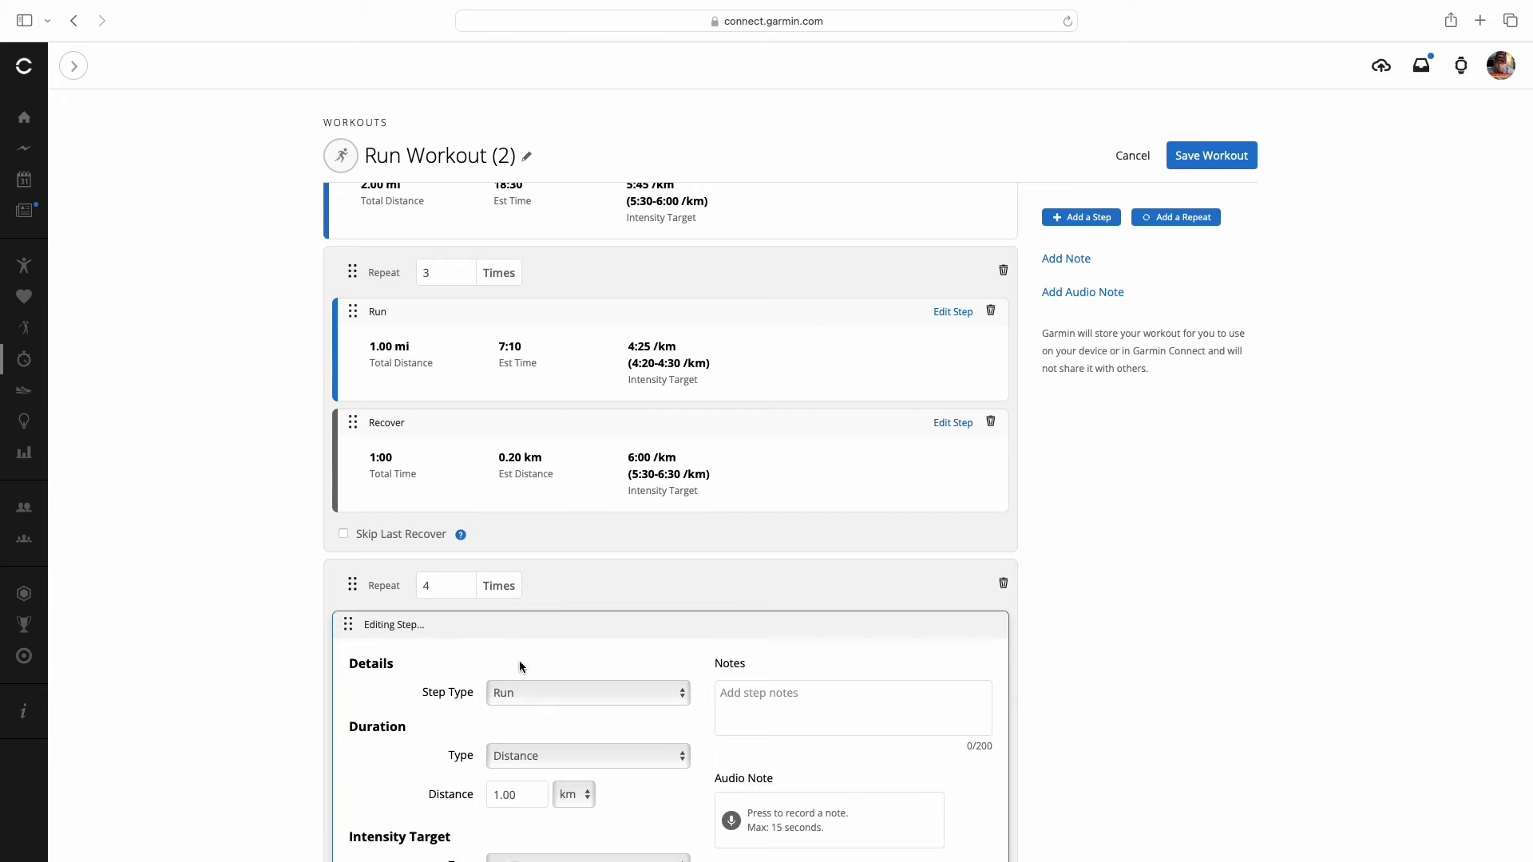
scroll(519, 659, "down", 3)
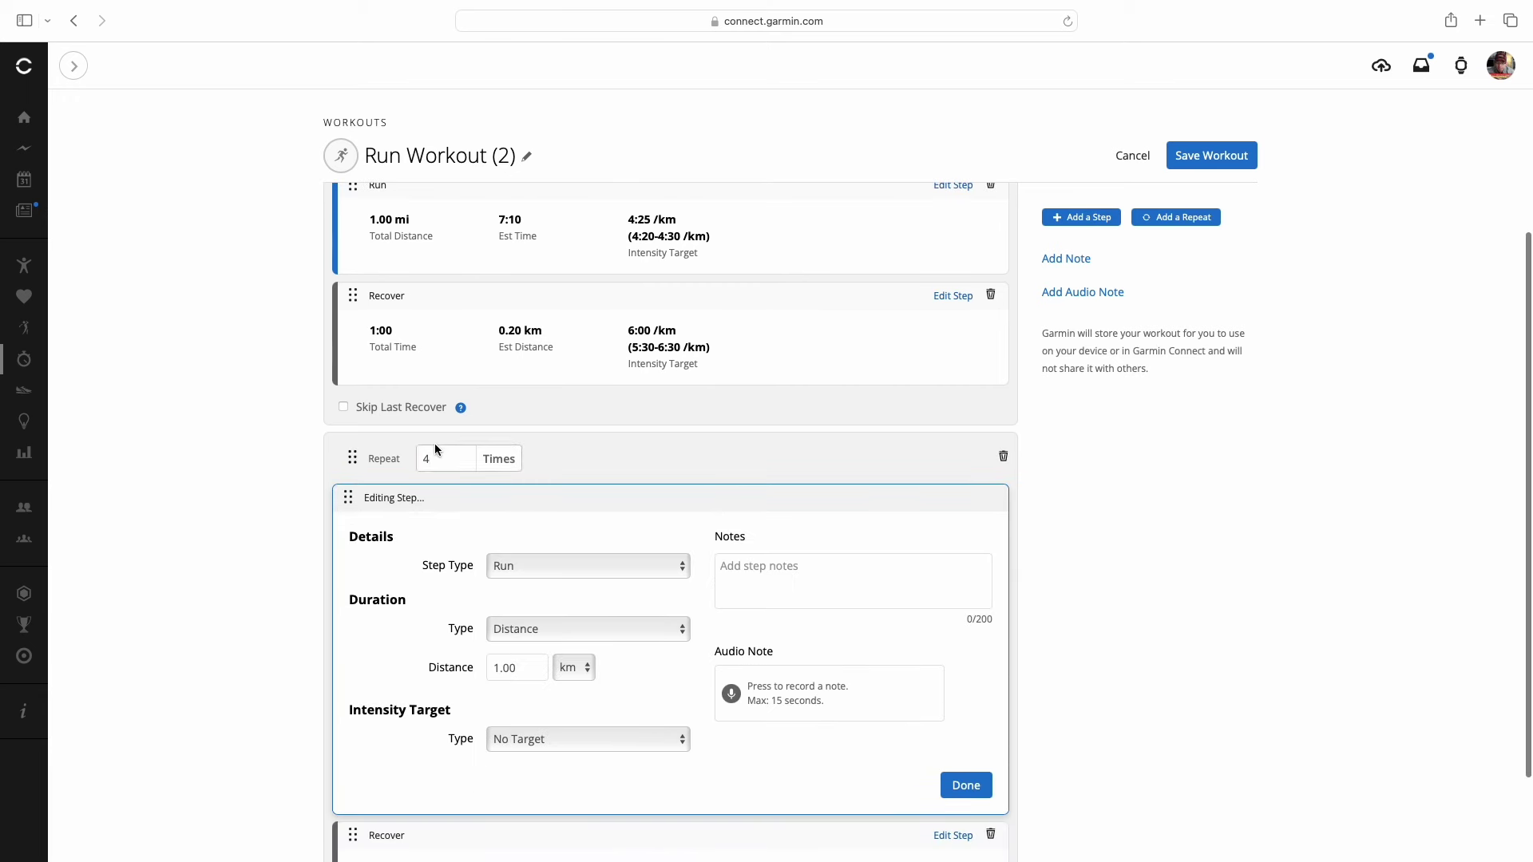
left_click(578, 631)
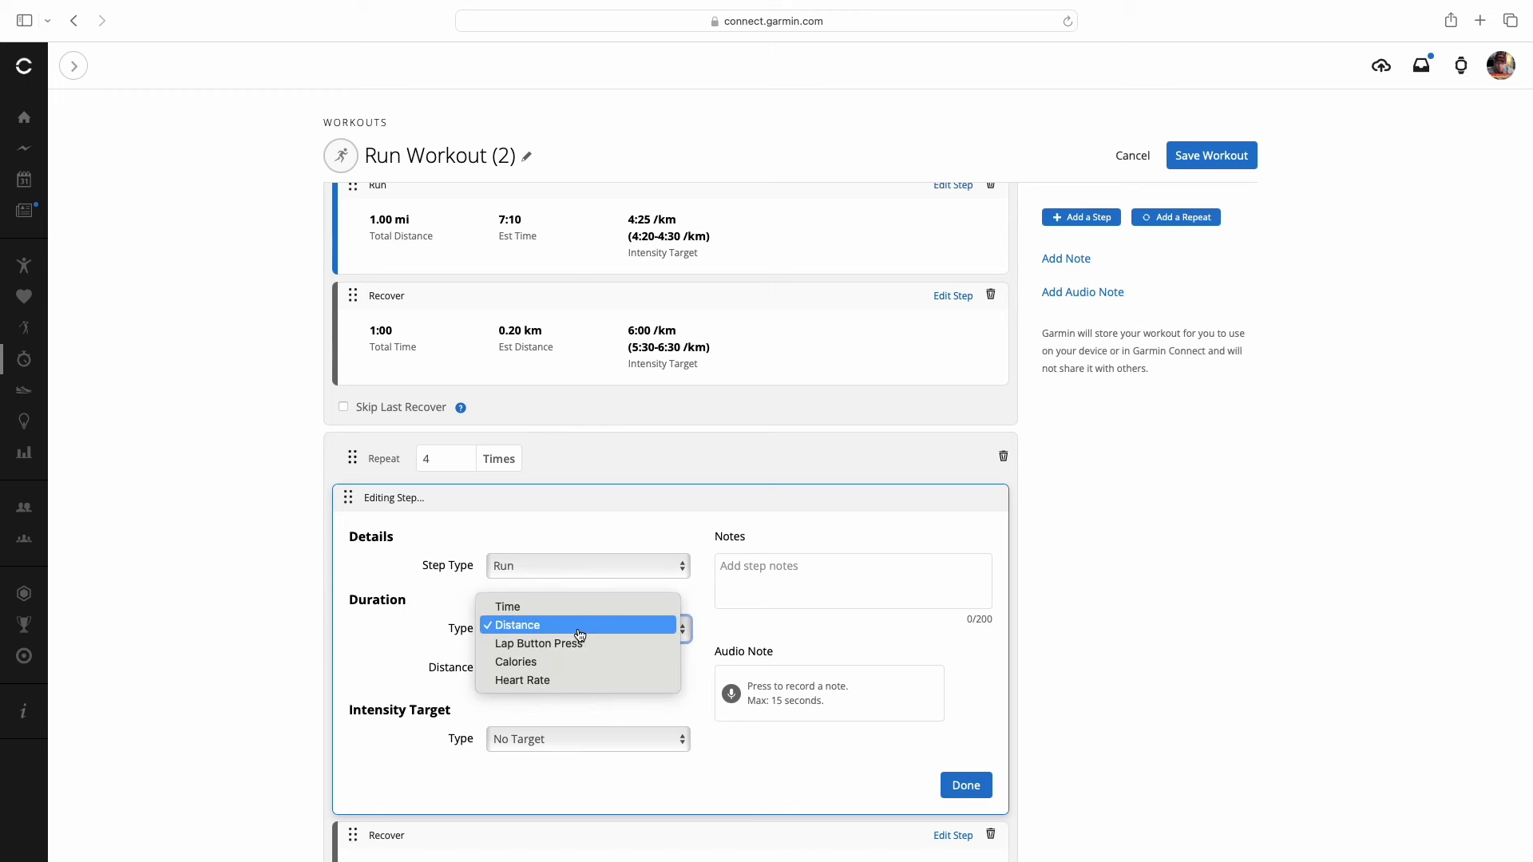
left_click(527, 607)
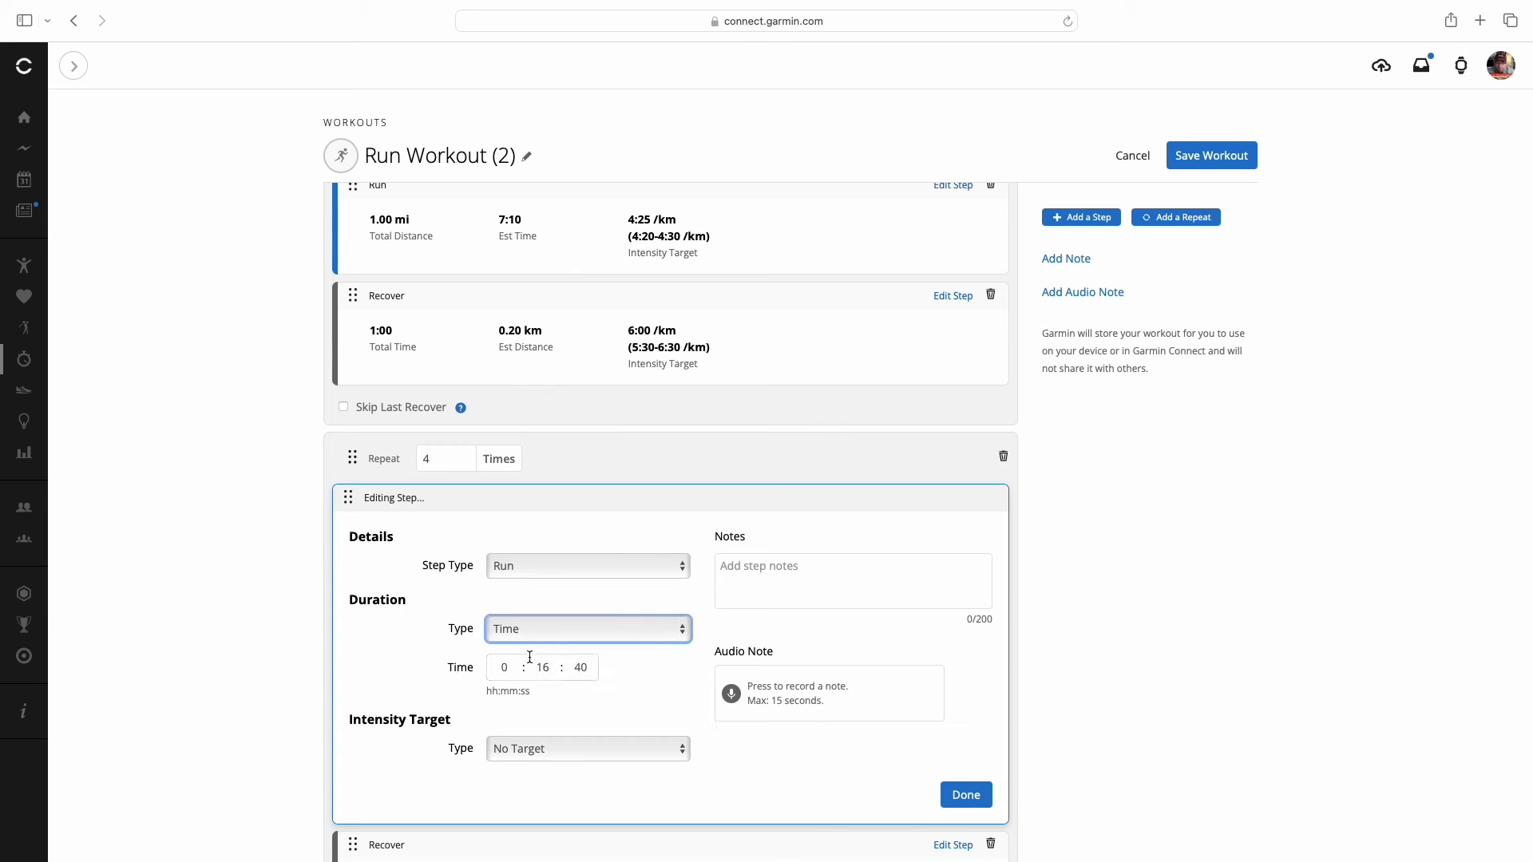
left_click(553, 670)
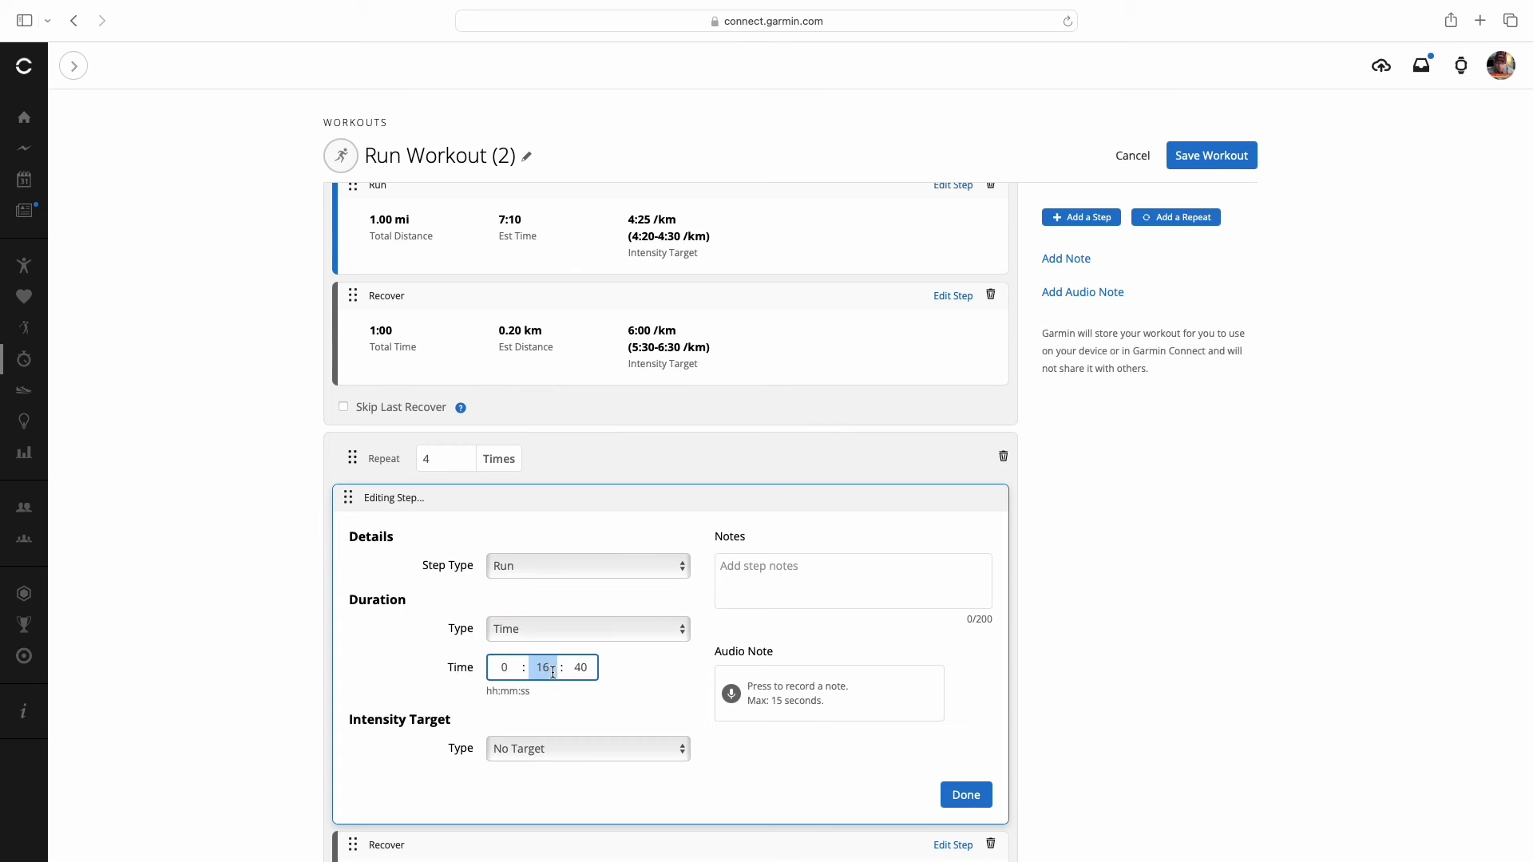
type("3")
key("Tab")
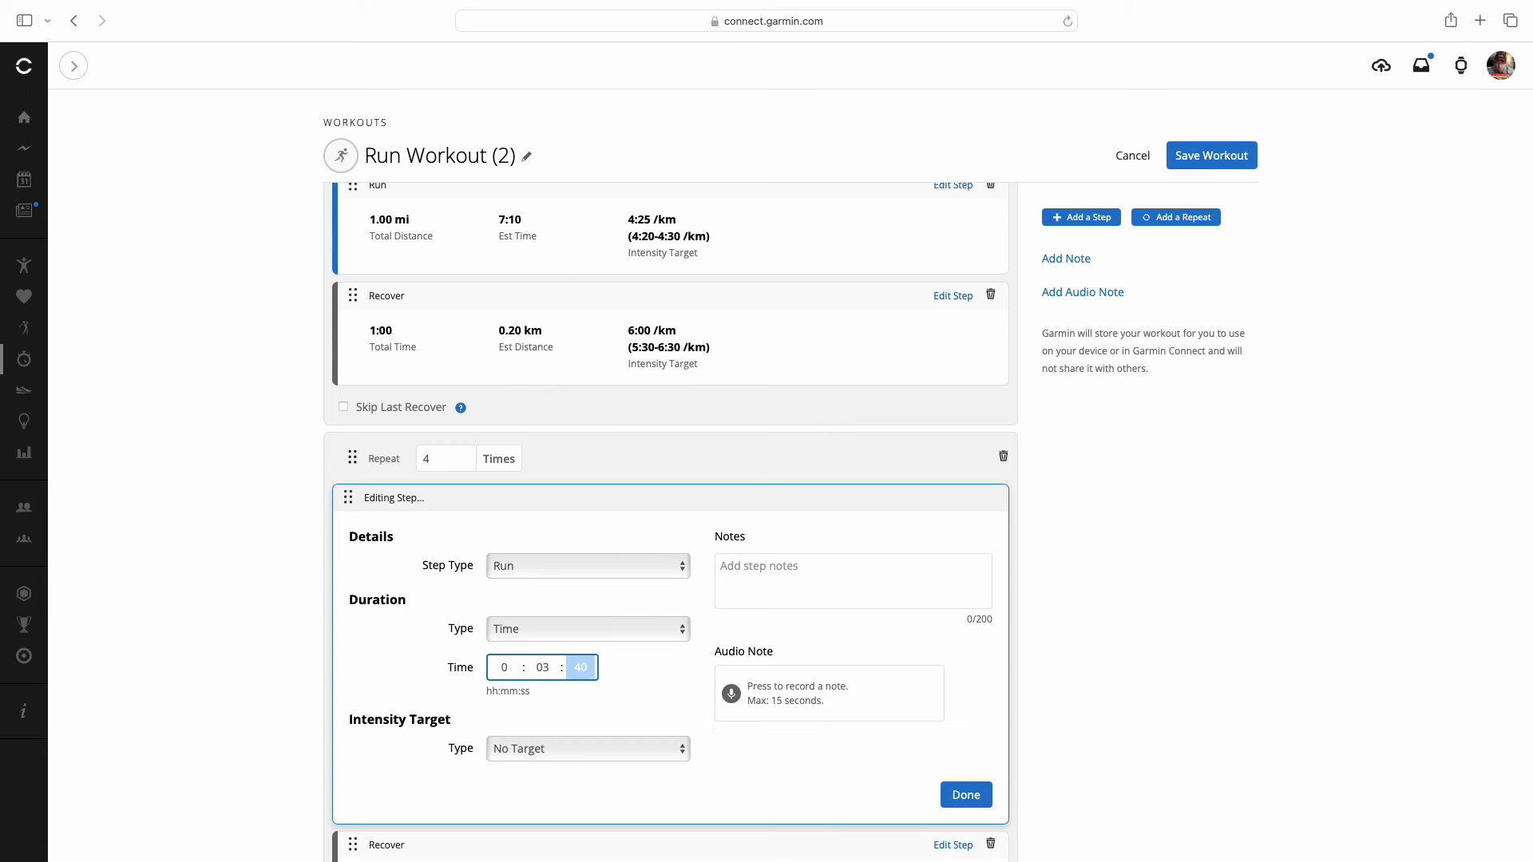
Set the Run step's pace target to 4:00–4:10 min/km and save the step.
left_click(590, 750)
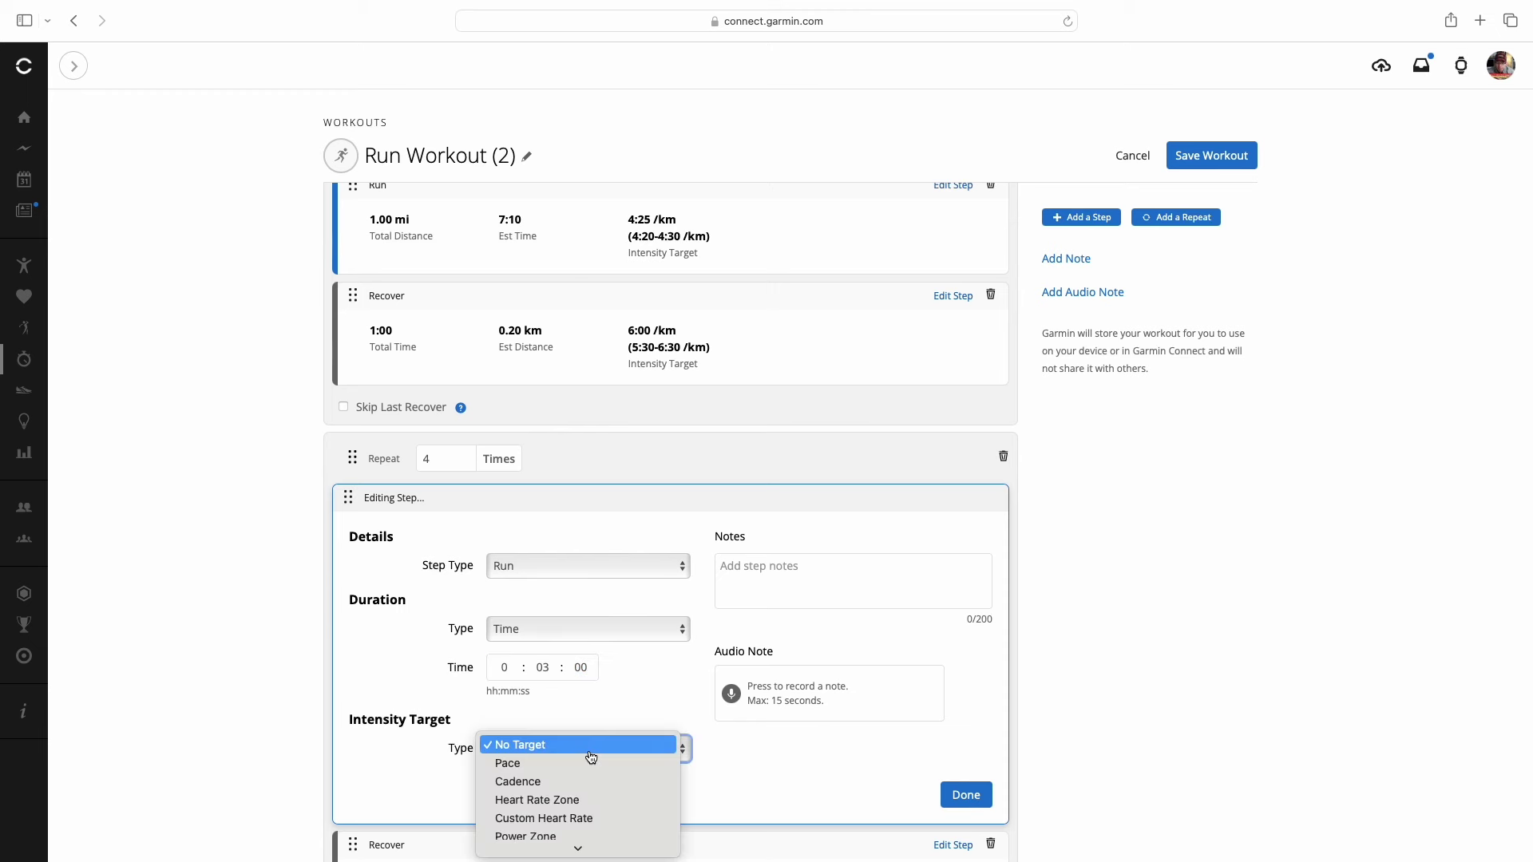
left_click(566, 766)
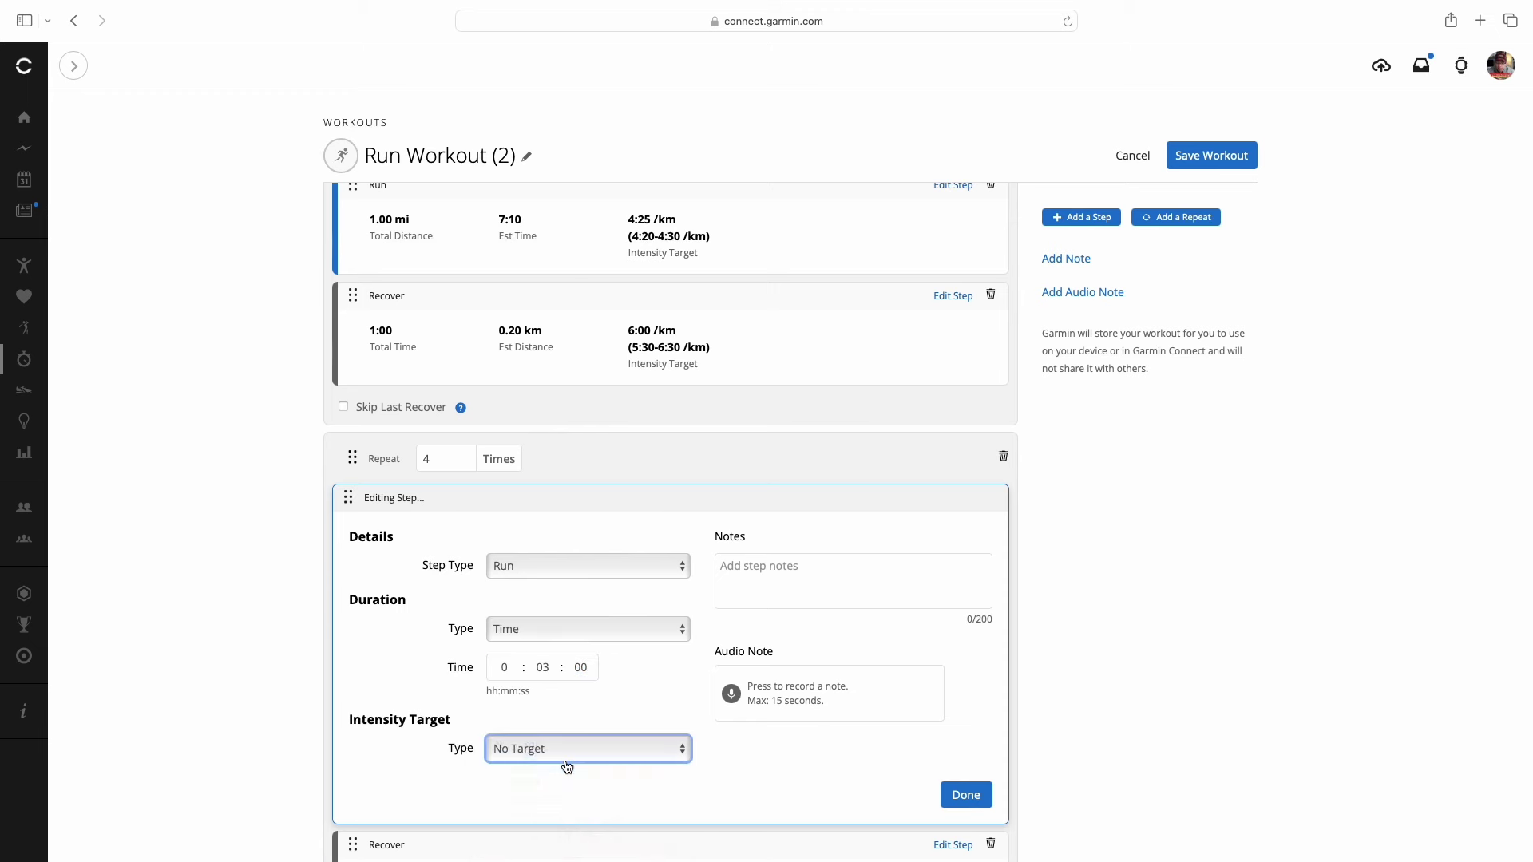
left_click(524, 790)
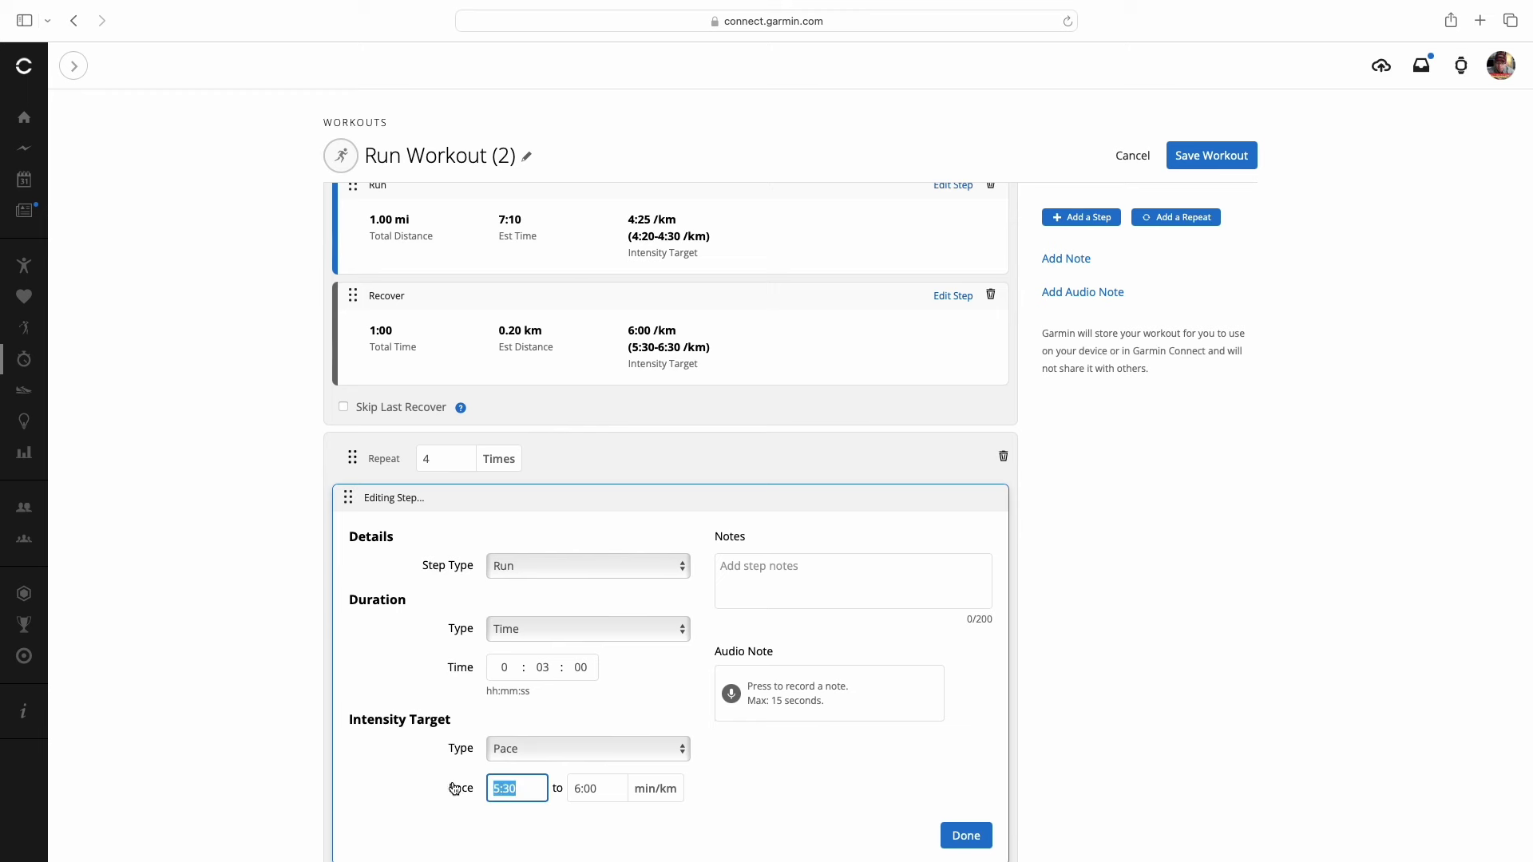
type("4:")
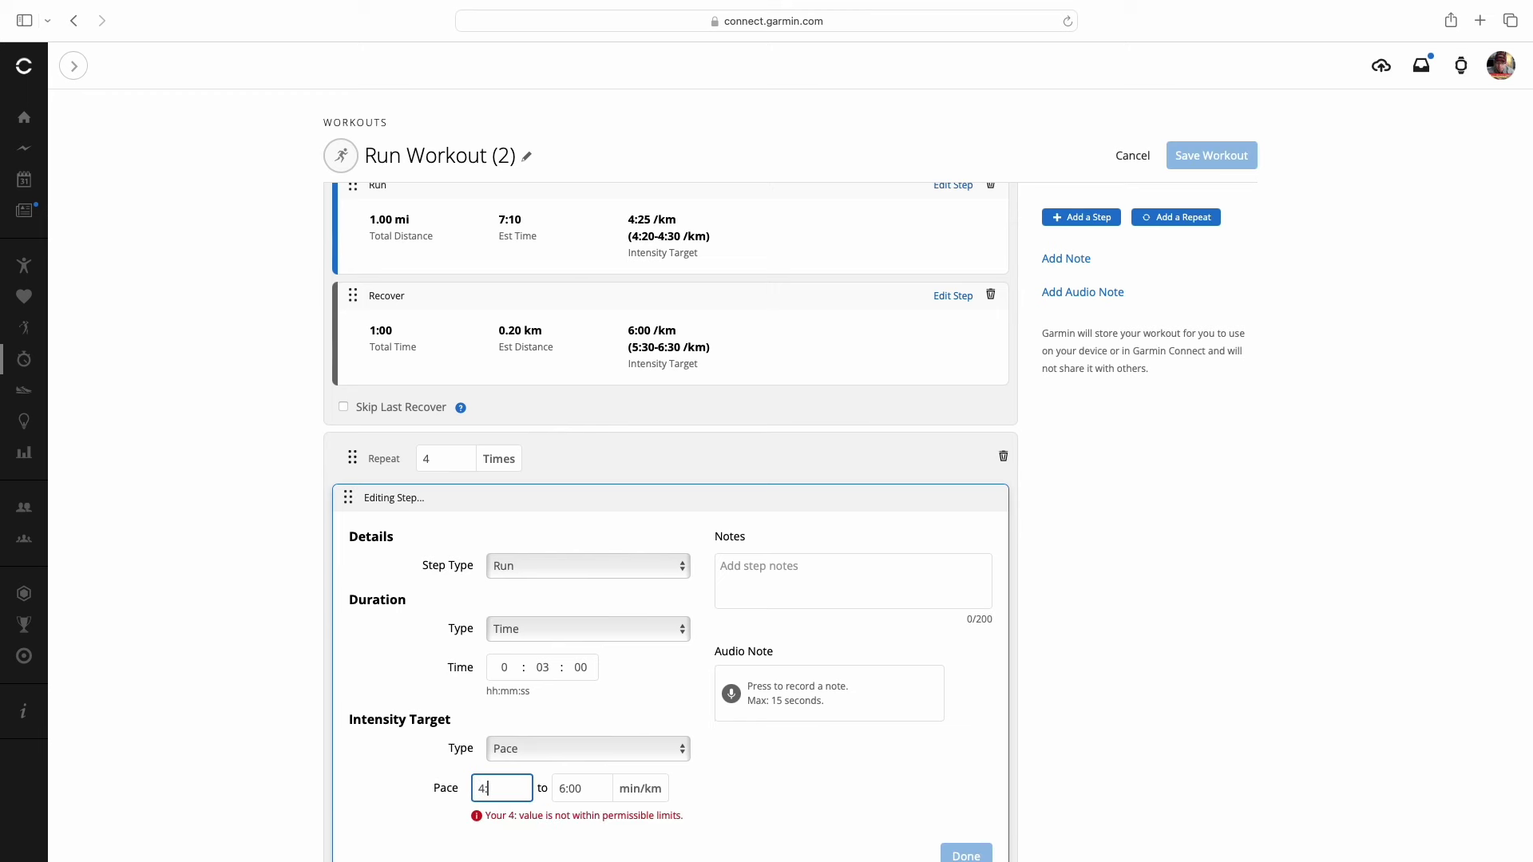
type("00")
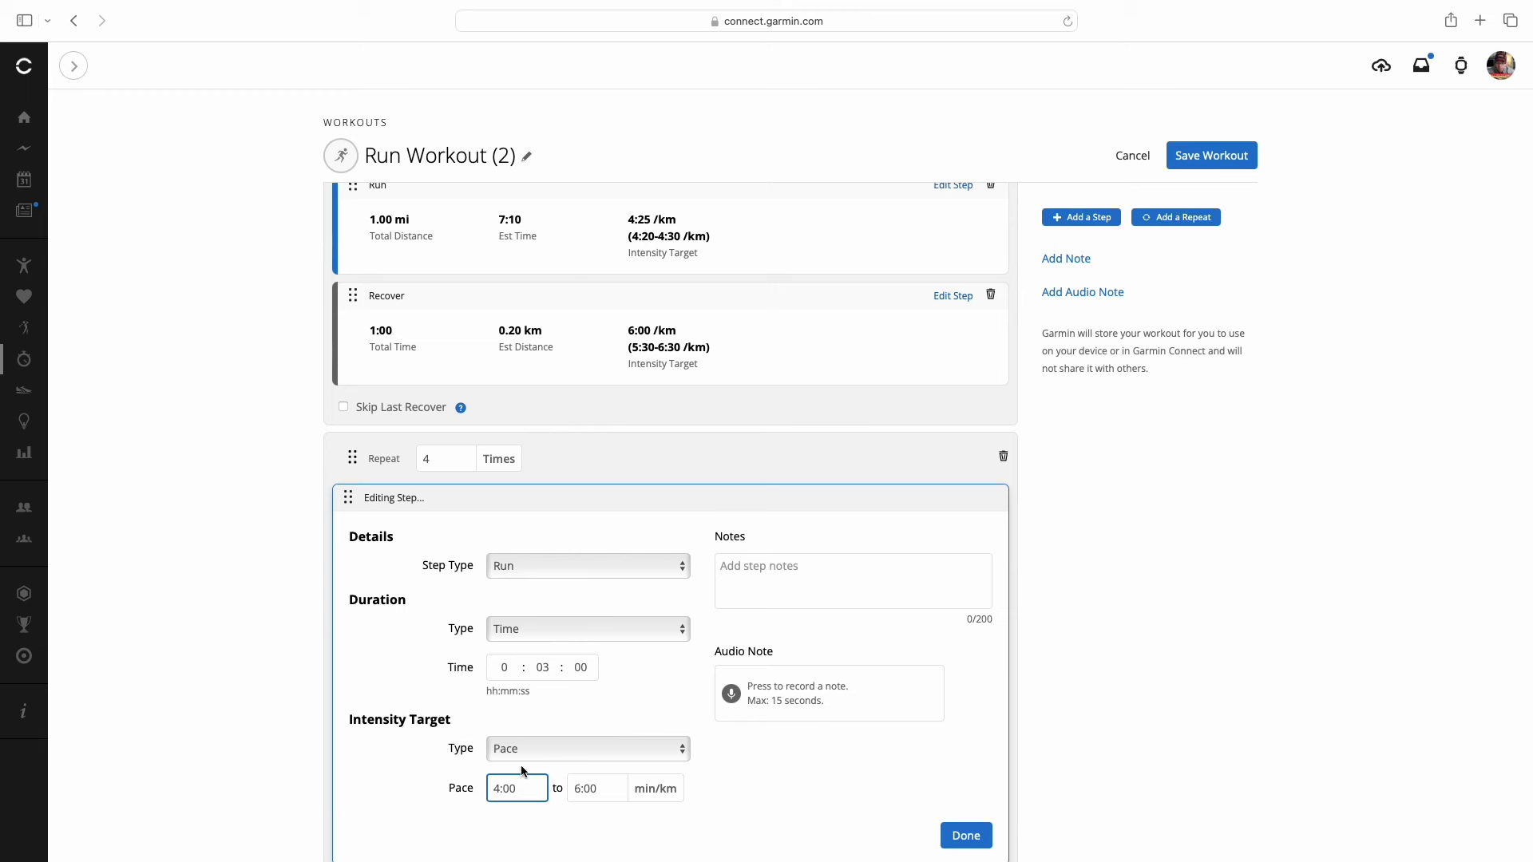
left_click(620, 790)
key("BackSpace")
key("BackSpace")
key("BackSpace")
key("BackSpace")
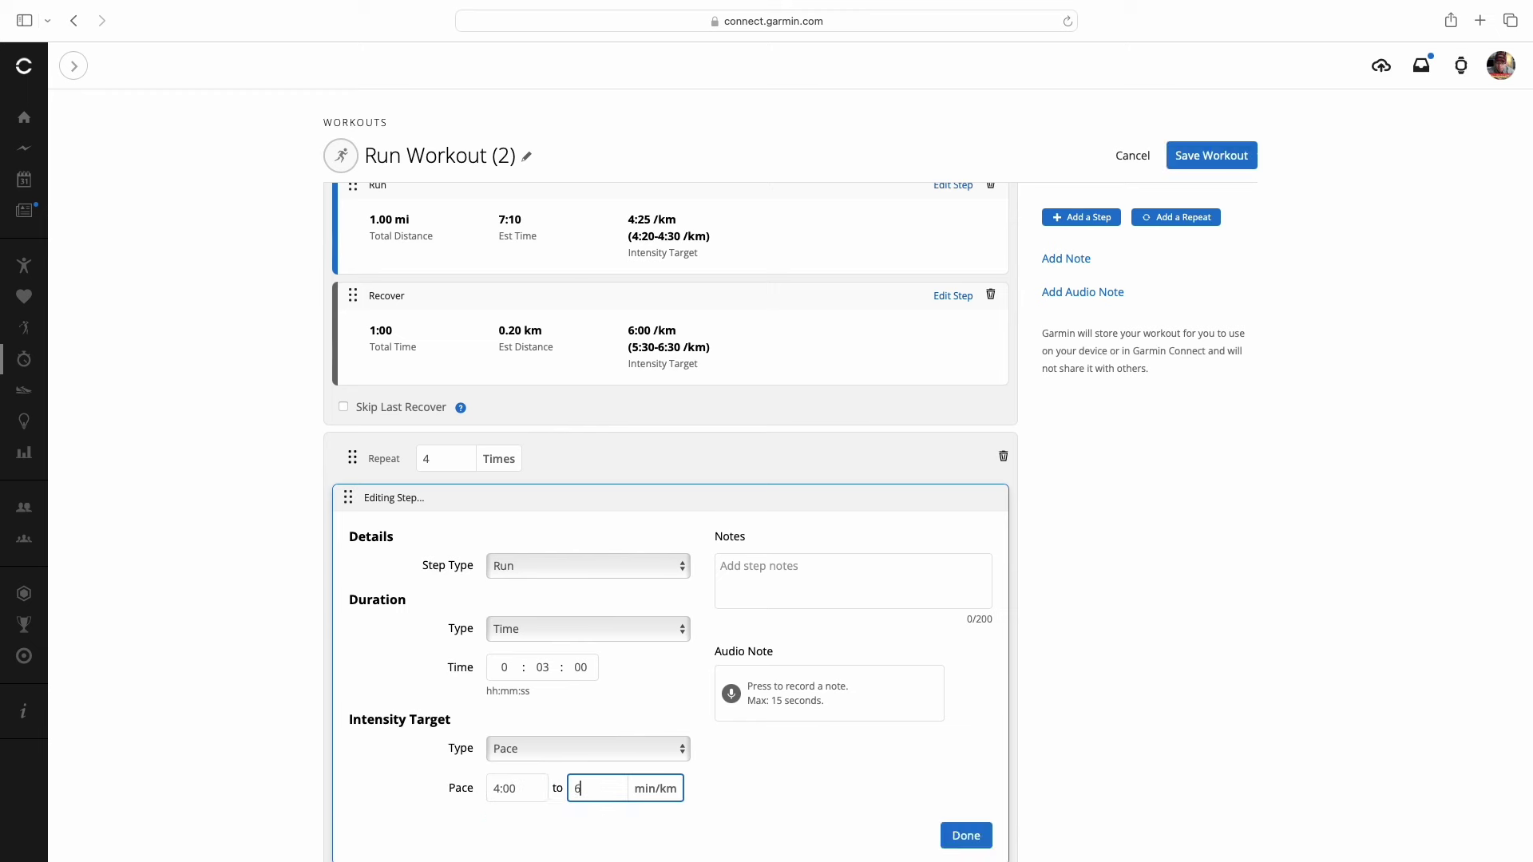
type("4:10")
left_click(801, 781)
scroll(801, 780, "up", 1)
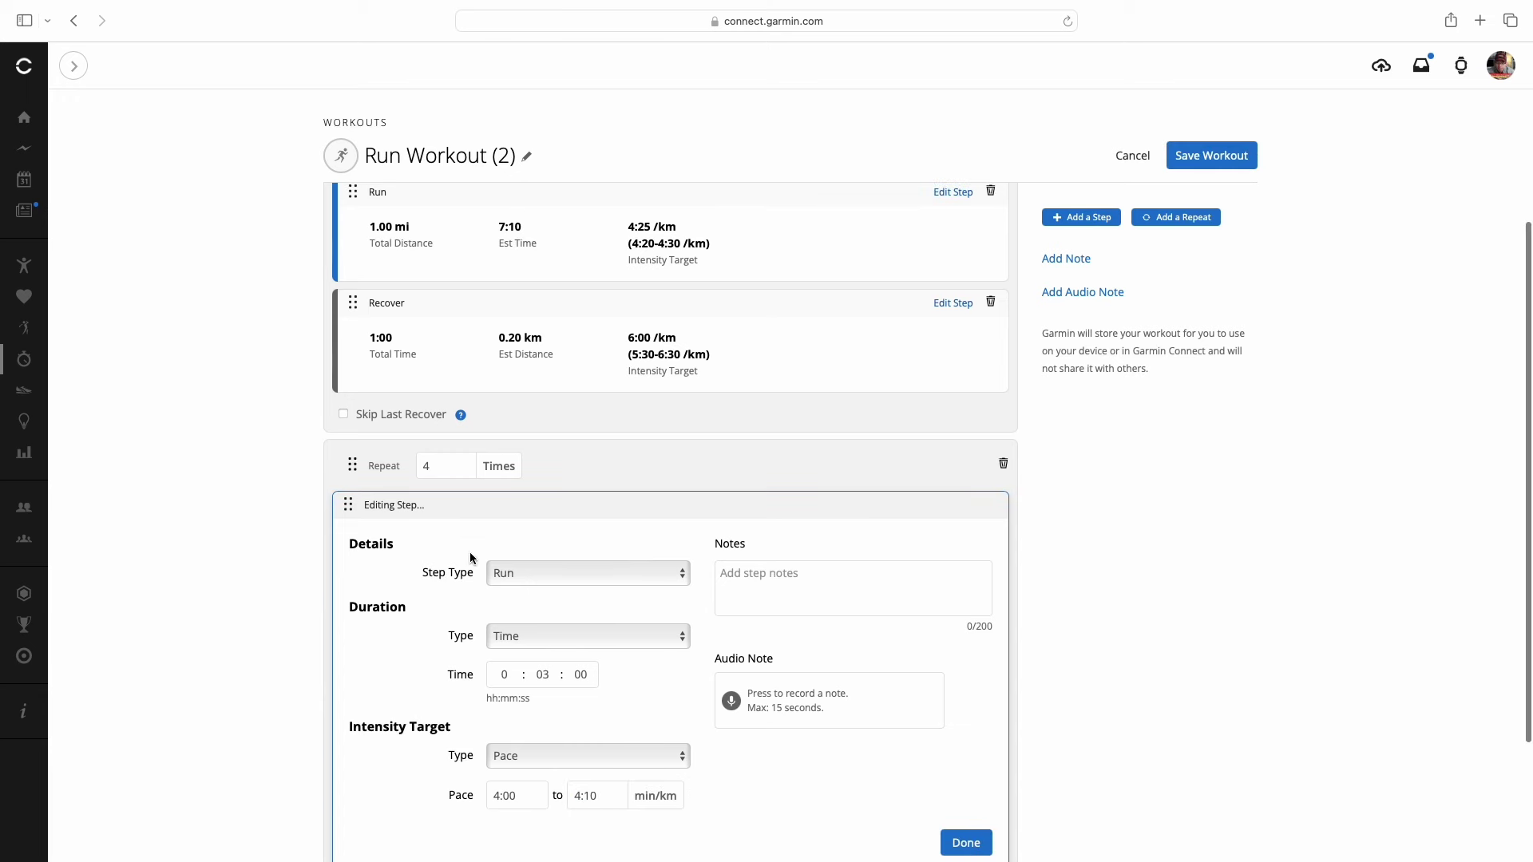
scroll(798, 783, "down", 2)
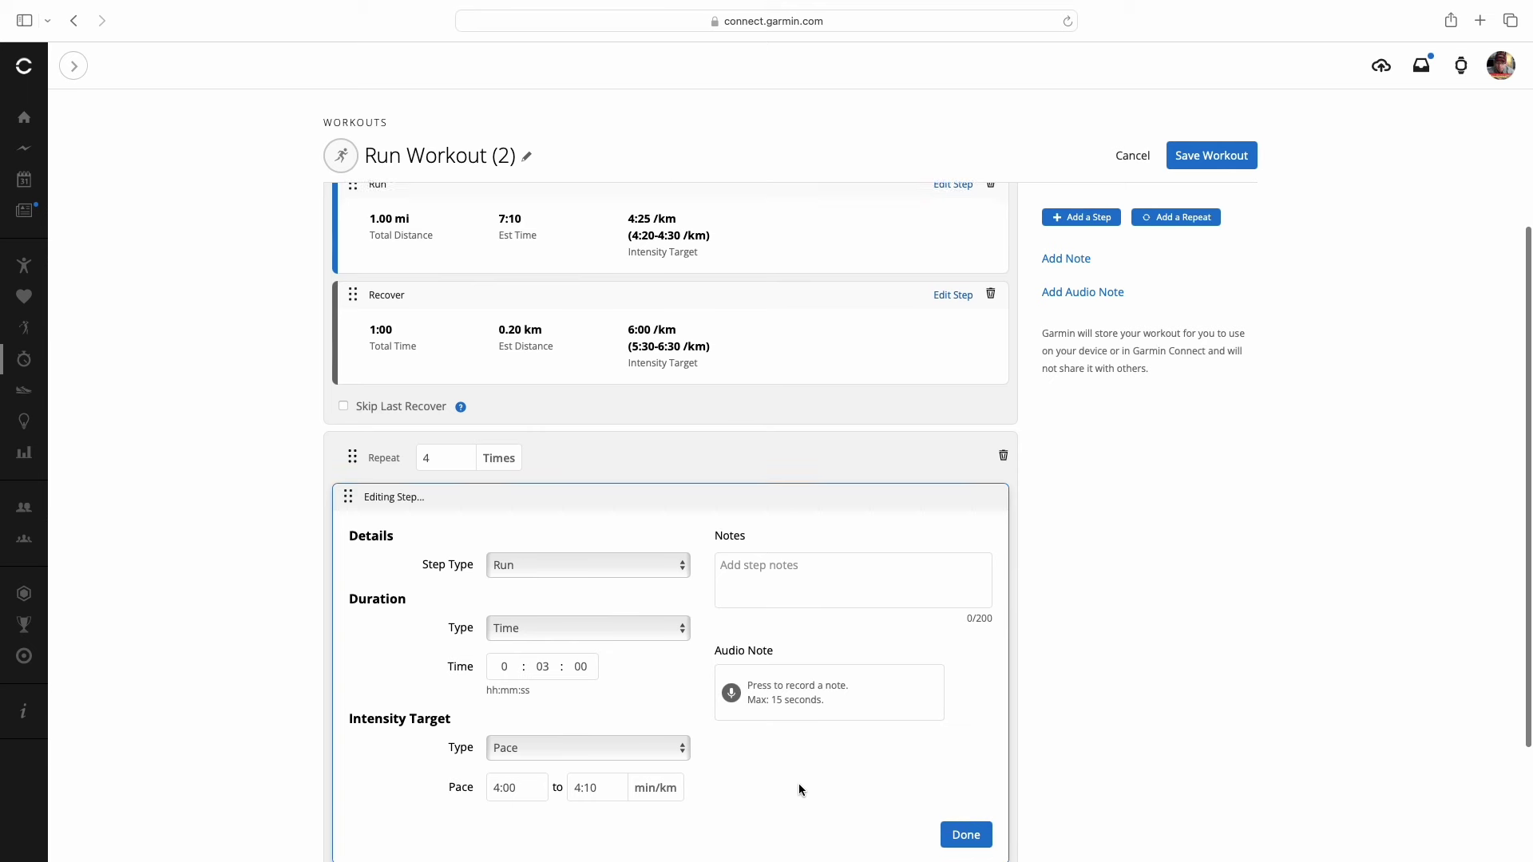
left_click(967, 785)
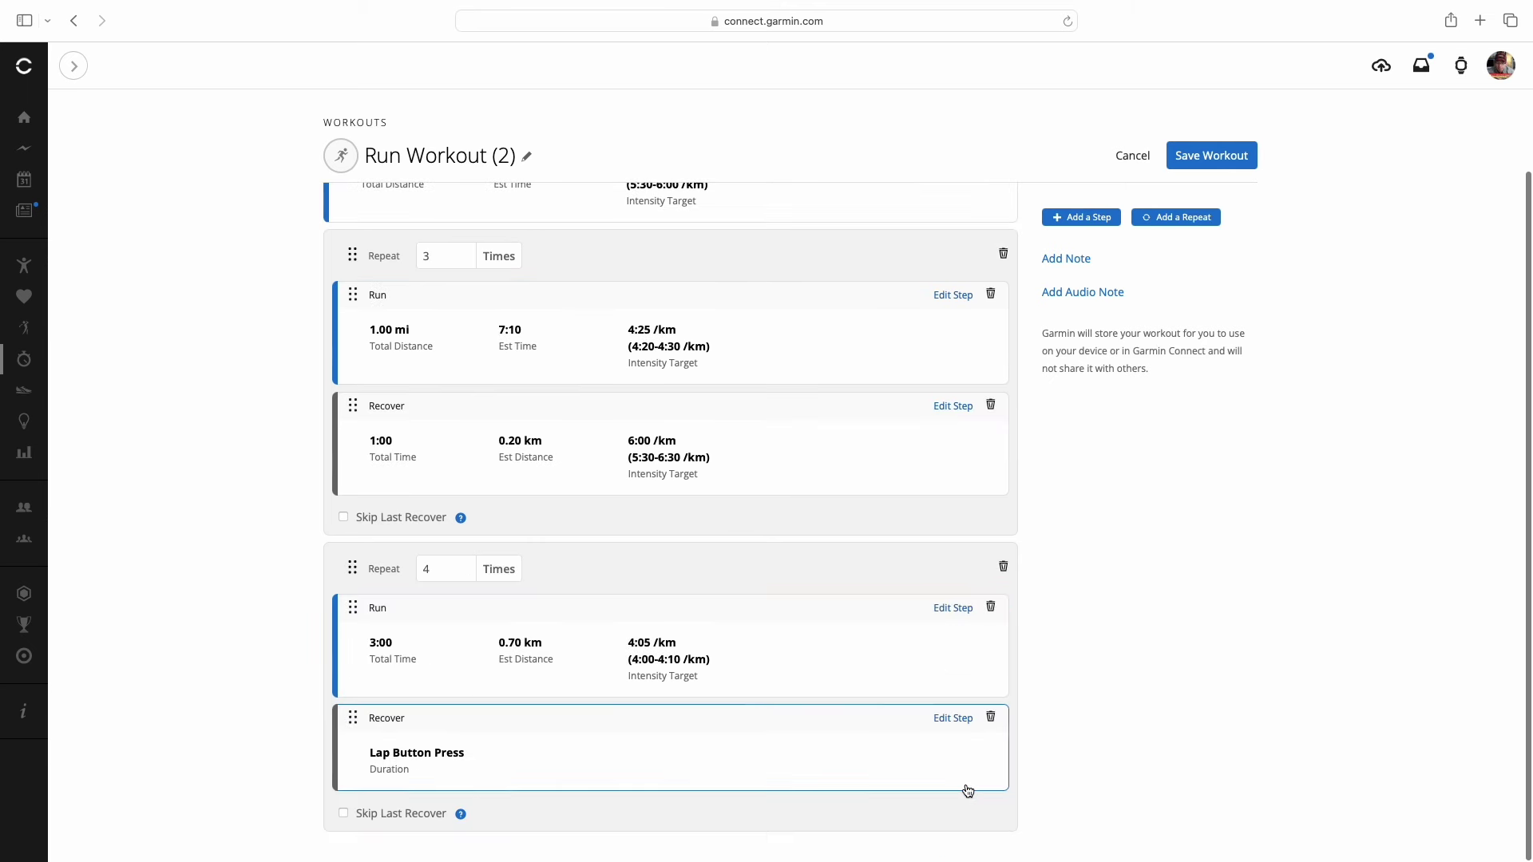
Make the 4-times block's Recover step time-based with a 2:00 duration.
left_click(953, 719)
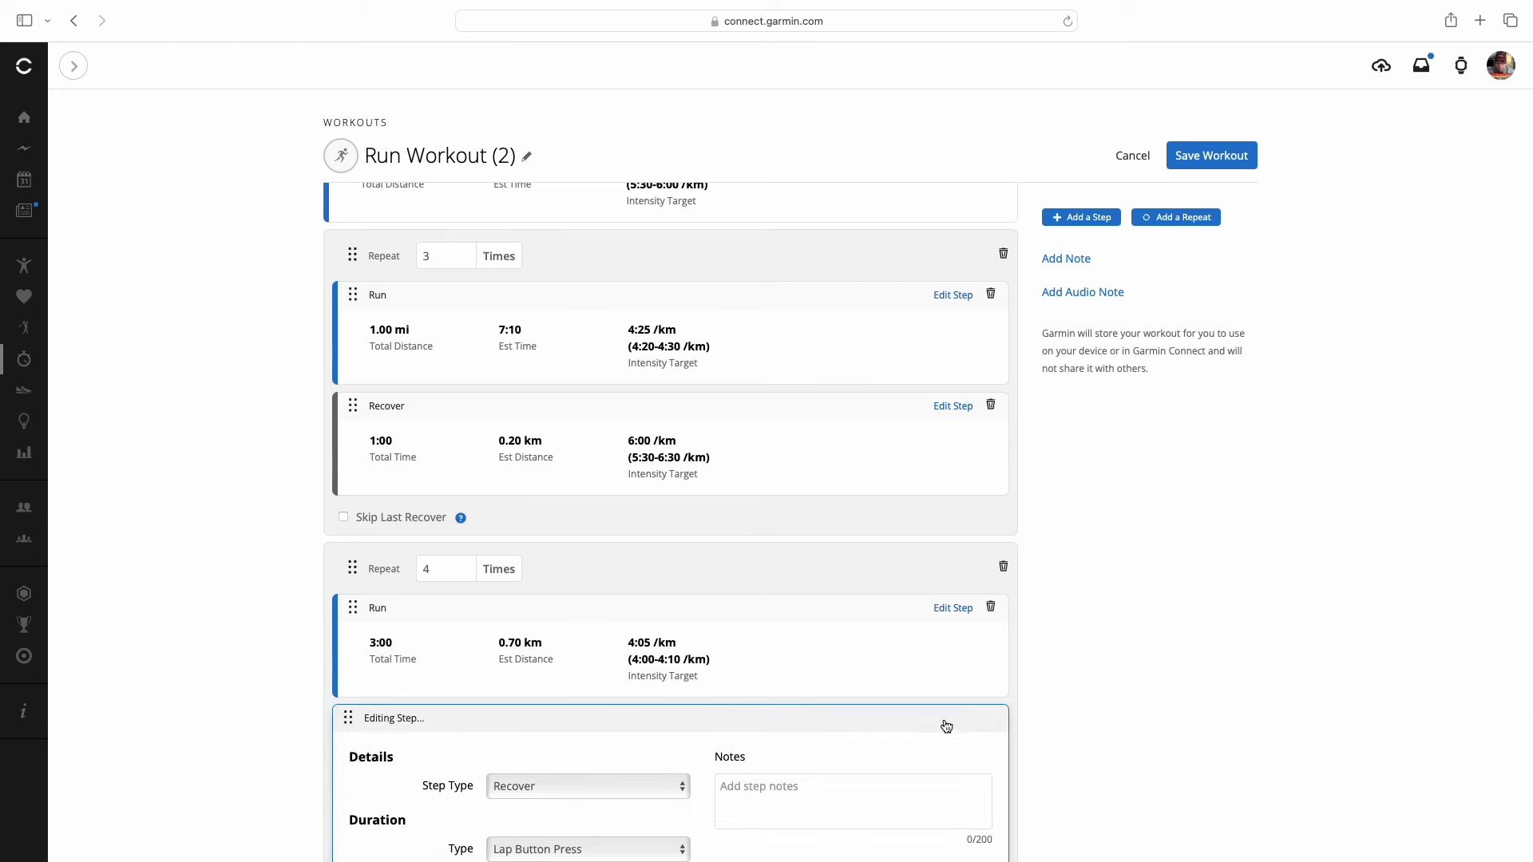
scroll(805, 741, "down", 5)
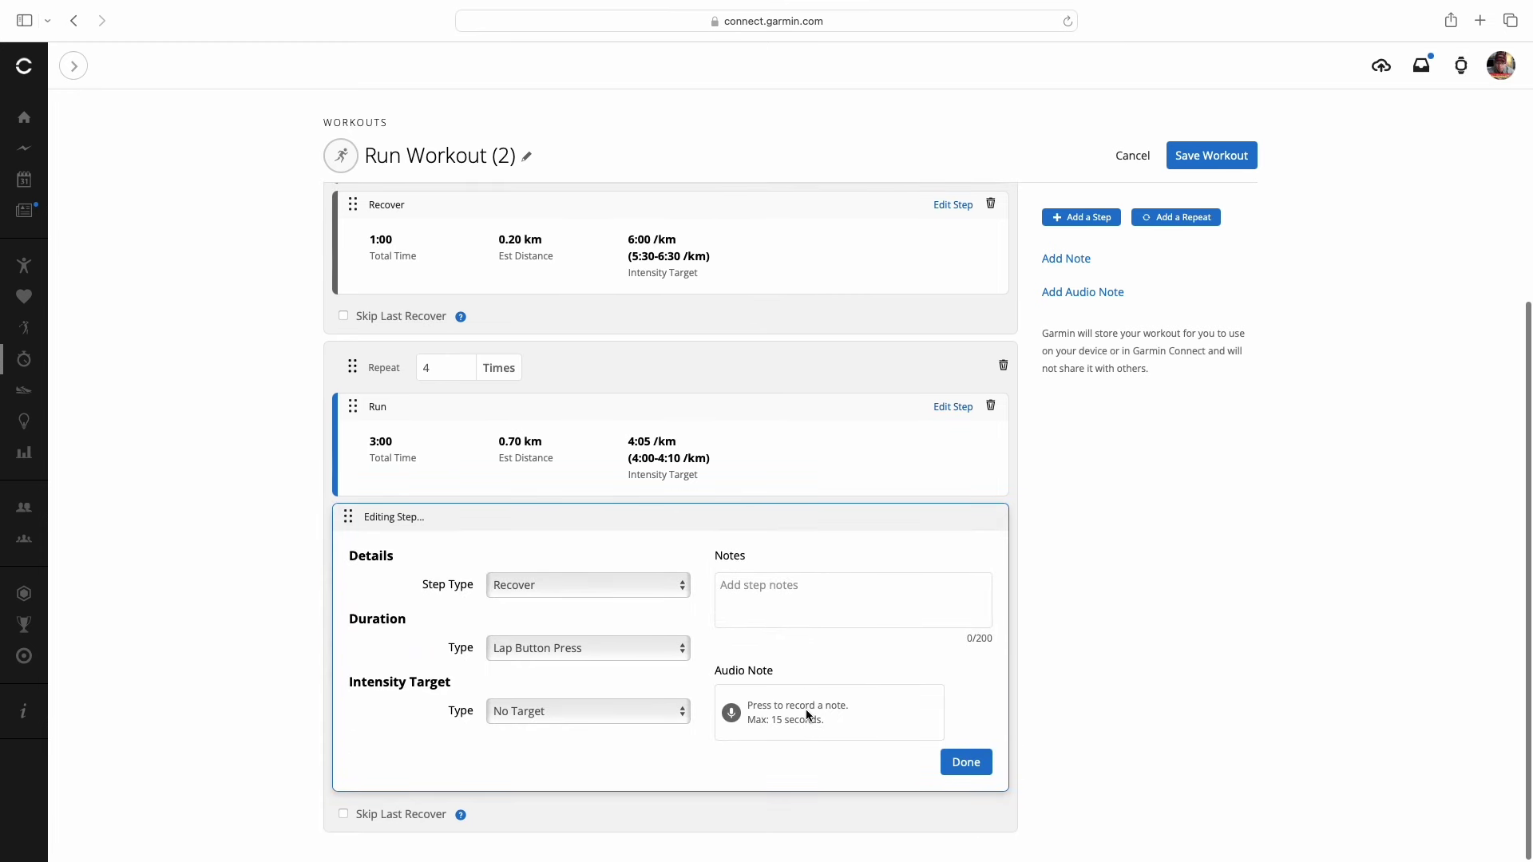
left_click(549, 653)
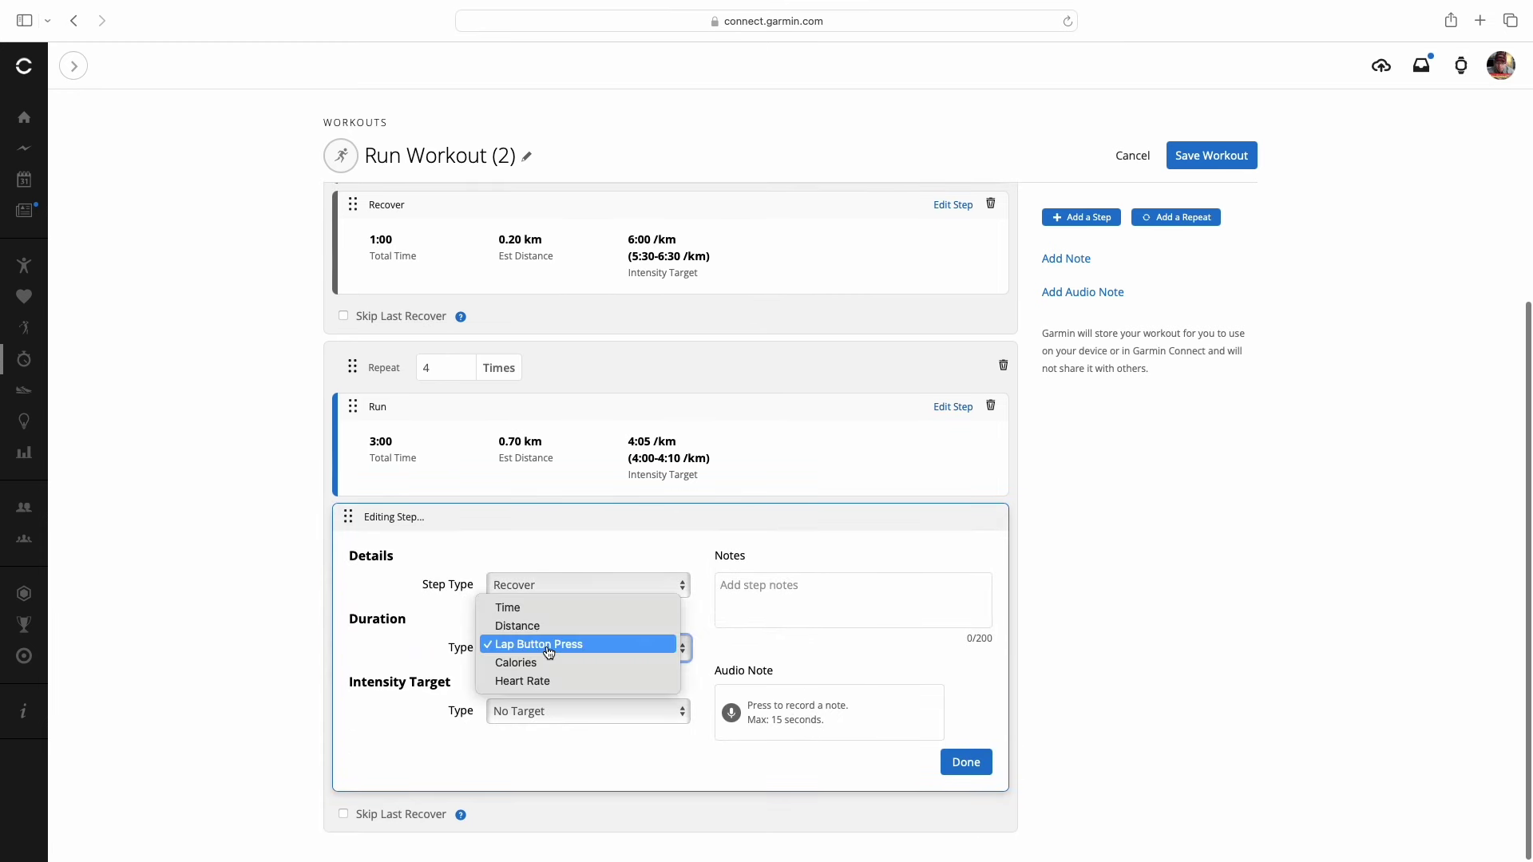
left_click(522, 613)
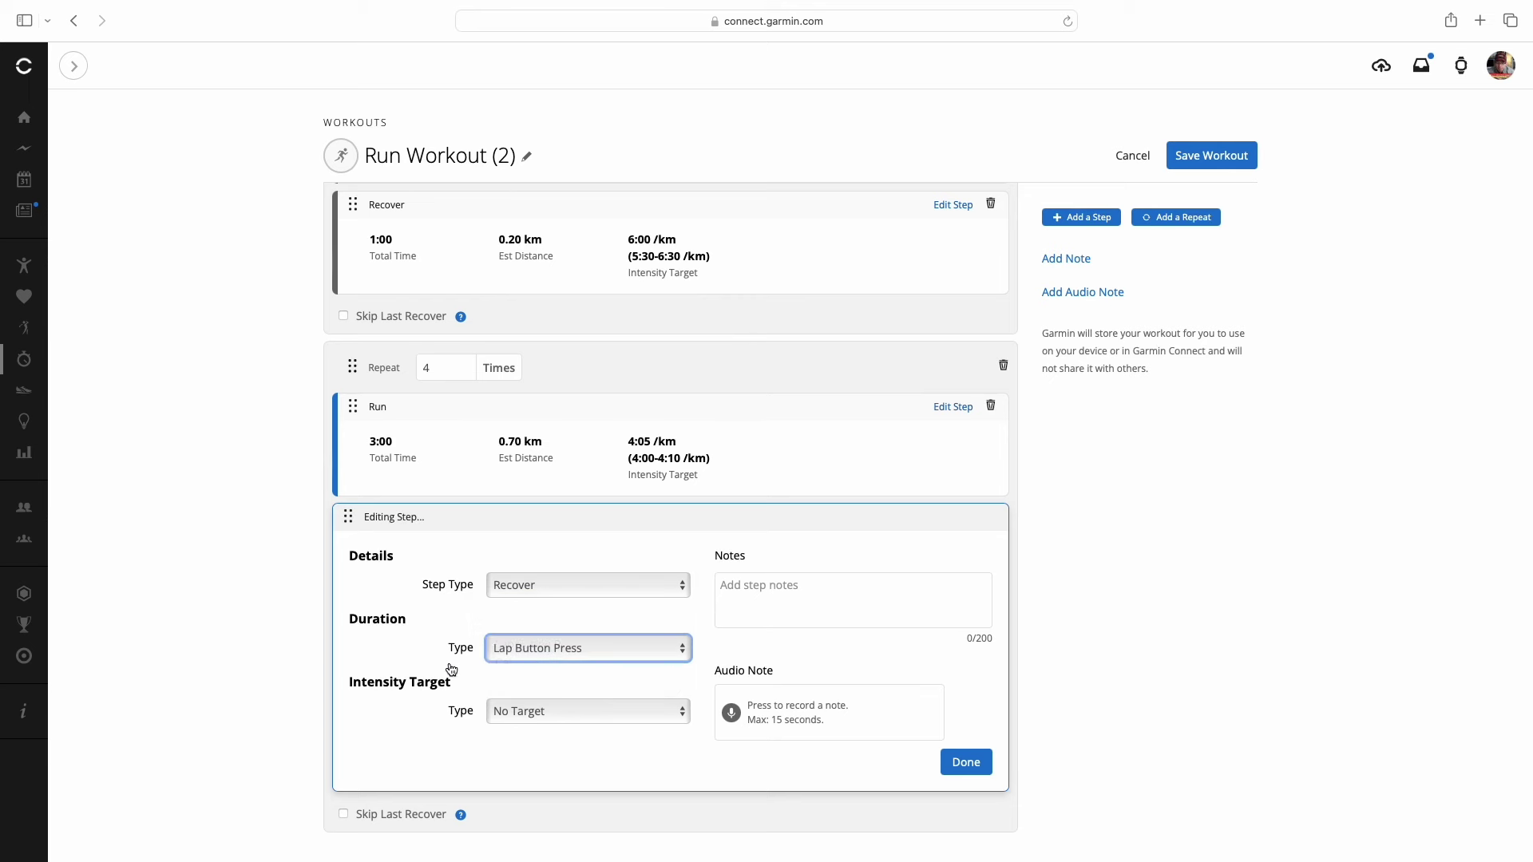
left_click(550, 685)
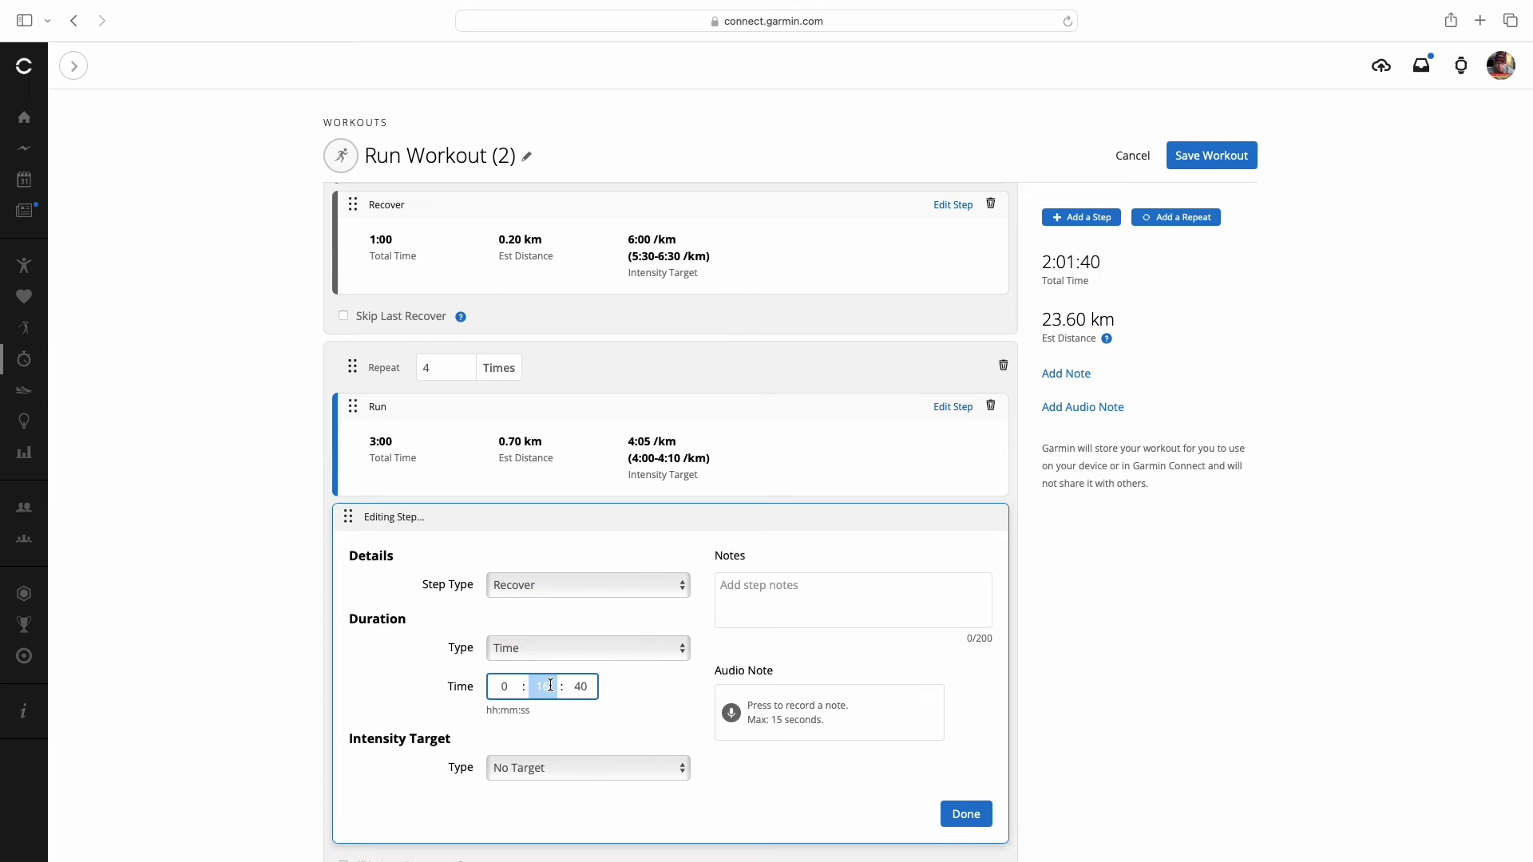
type("2")
left_click(585, 687)
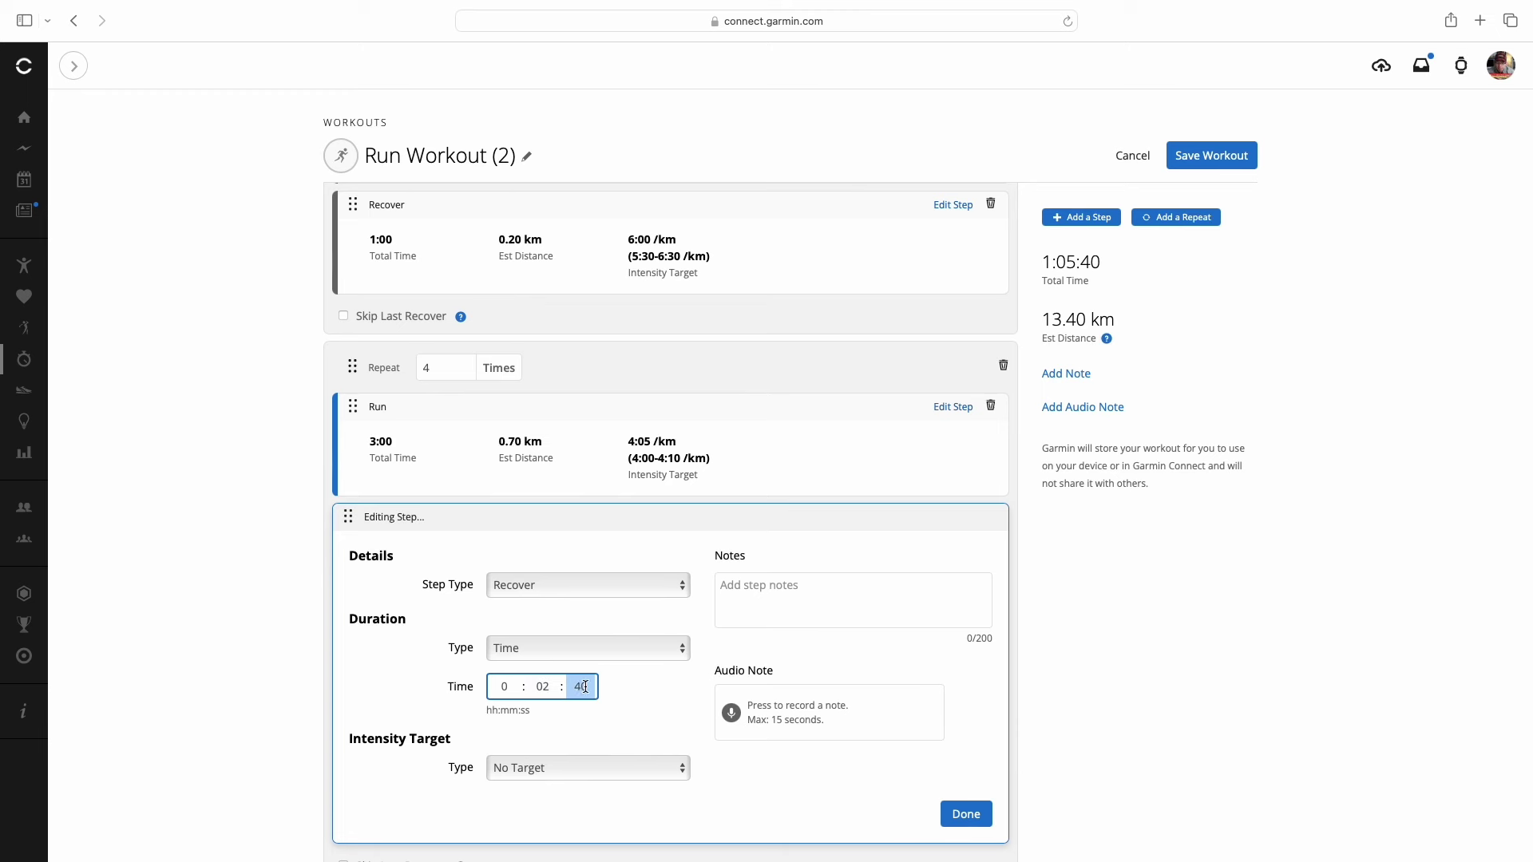
type("0")
left_click(585, 717)
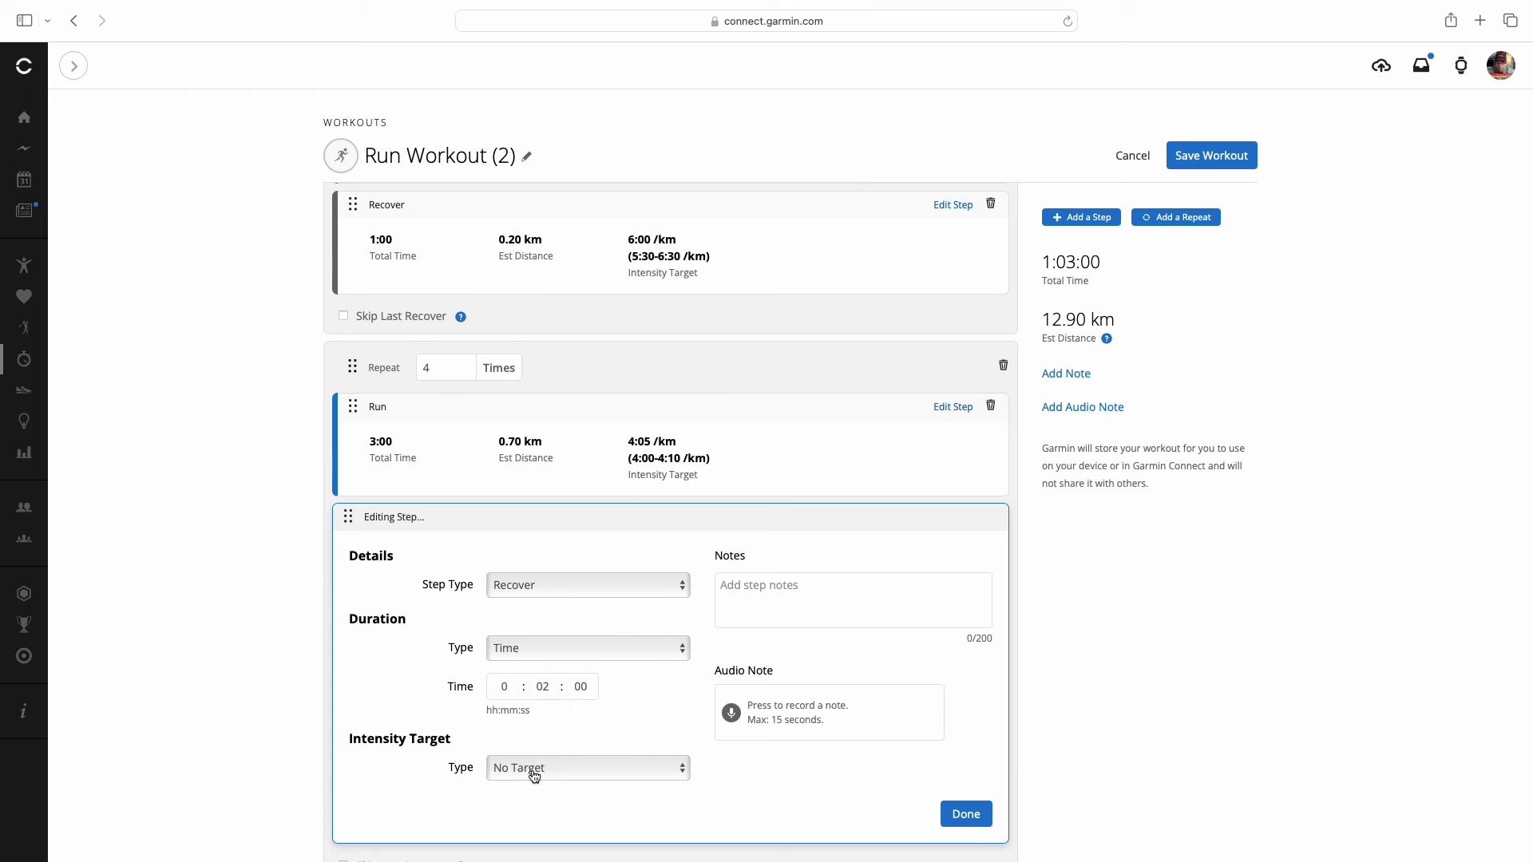
Give that Recover step a 5:30–6:30 /km pace target, save it, and add a third repeat block.
left_click(534, 772)
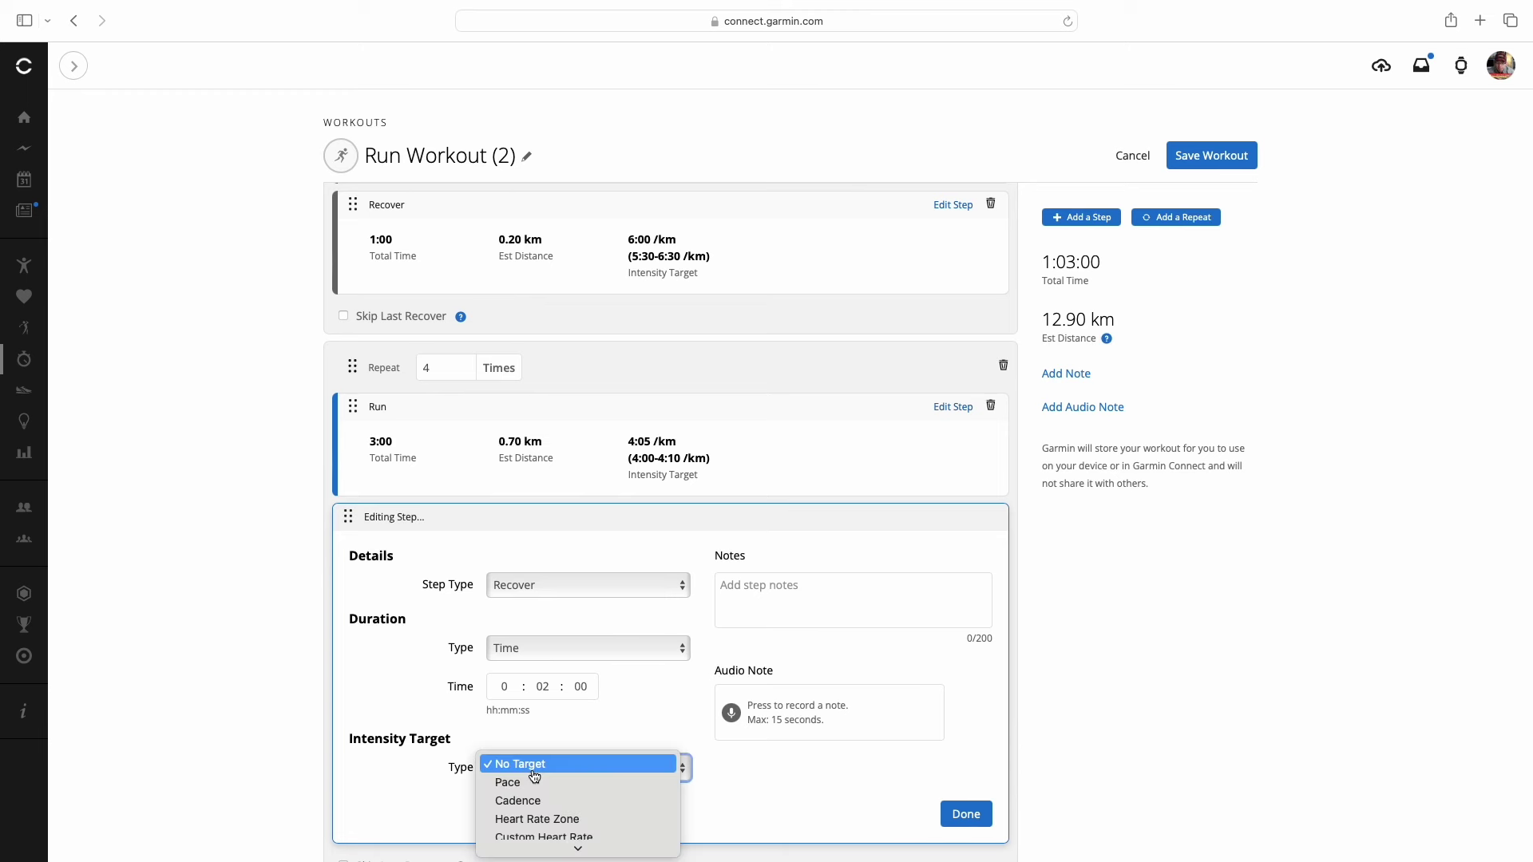
left_click(530, 781)
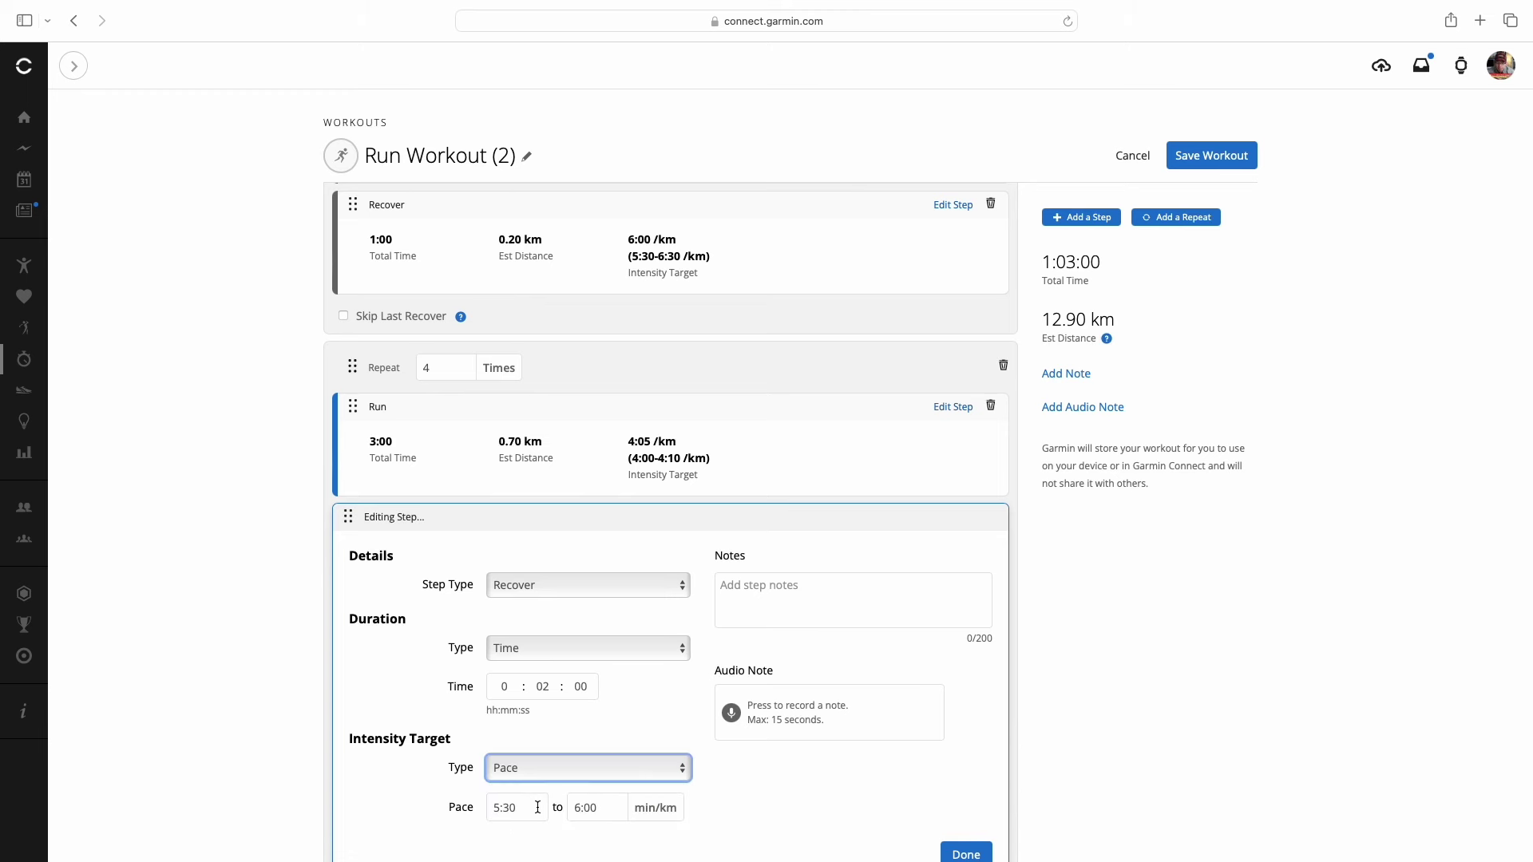
left_click(604, 809)
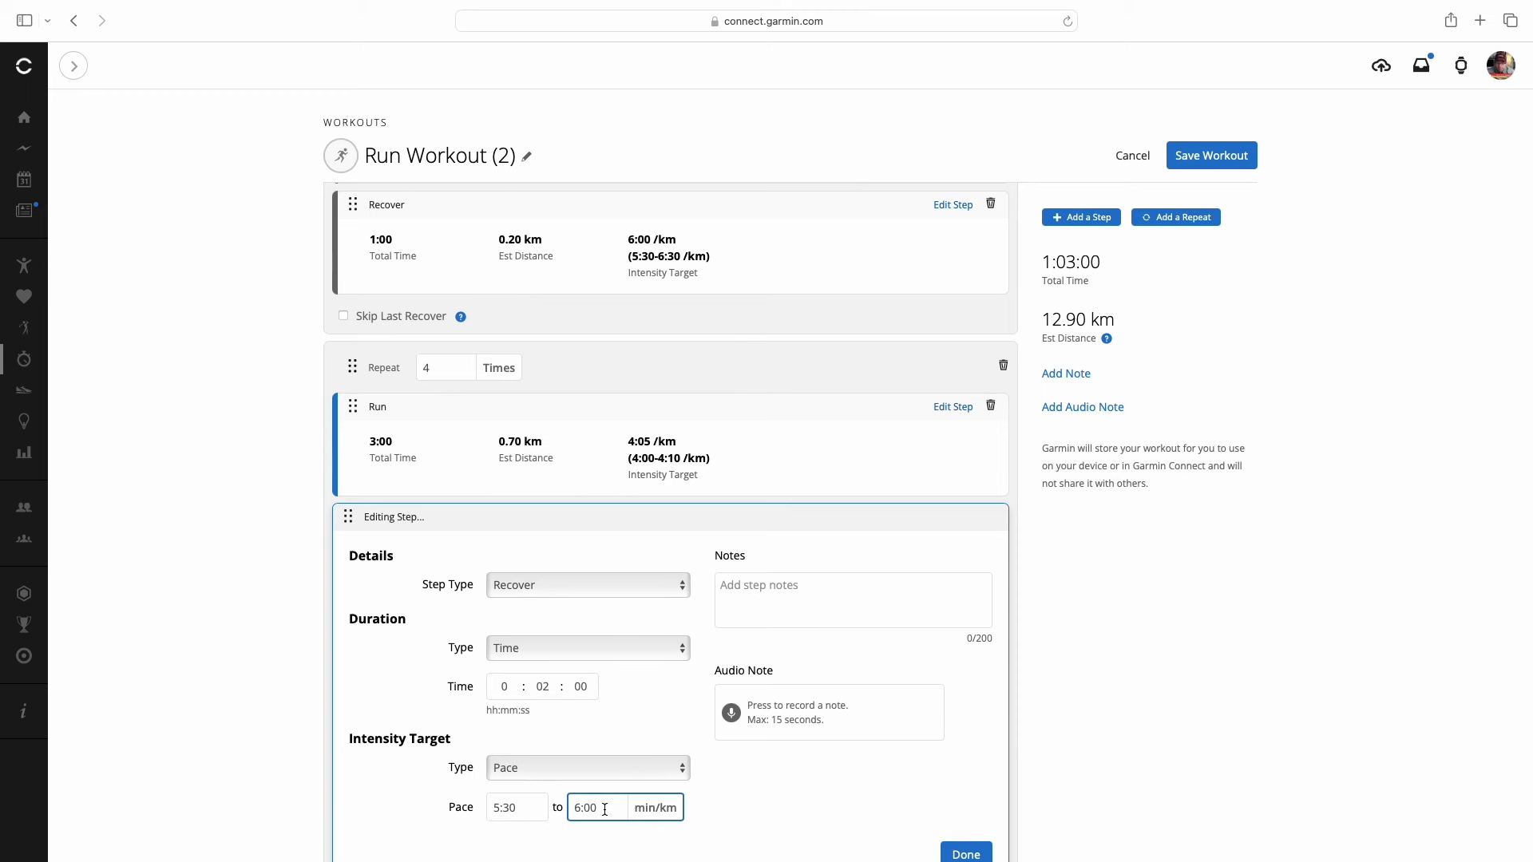
key("BackSpace")
key("BackSpace")
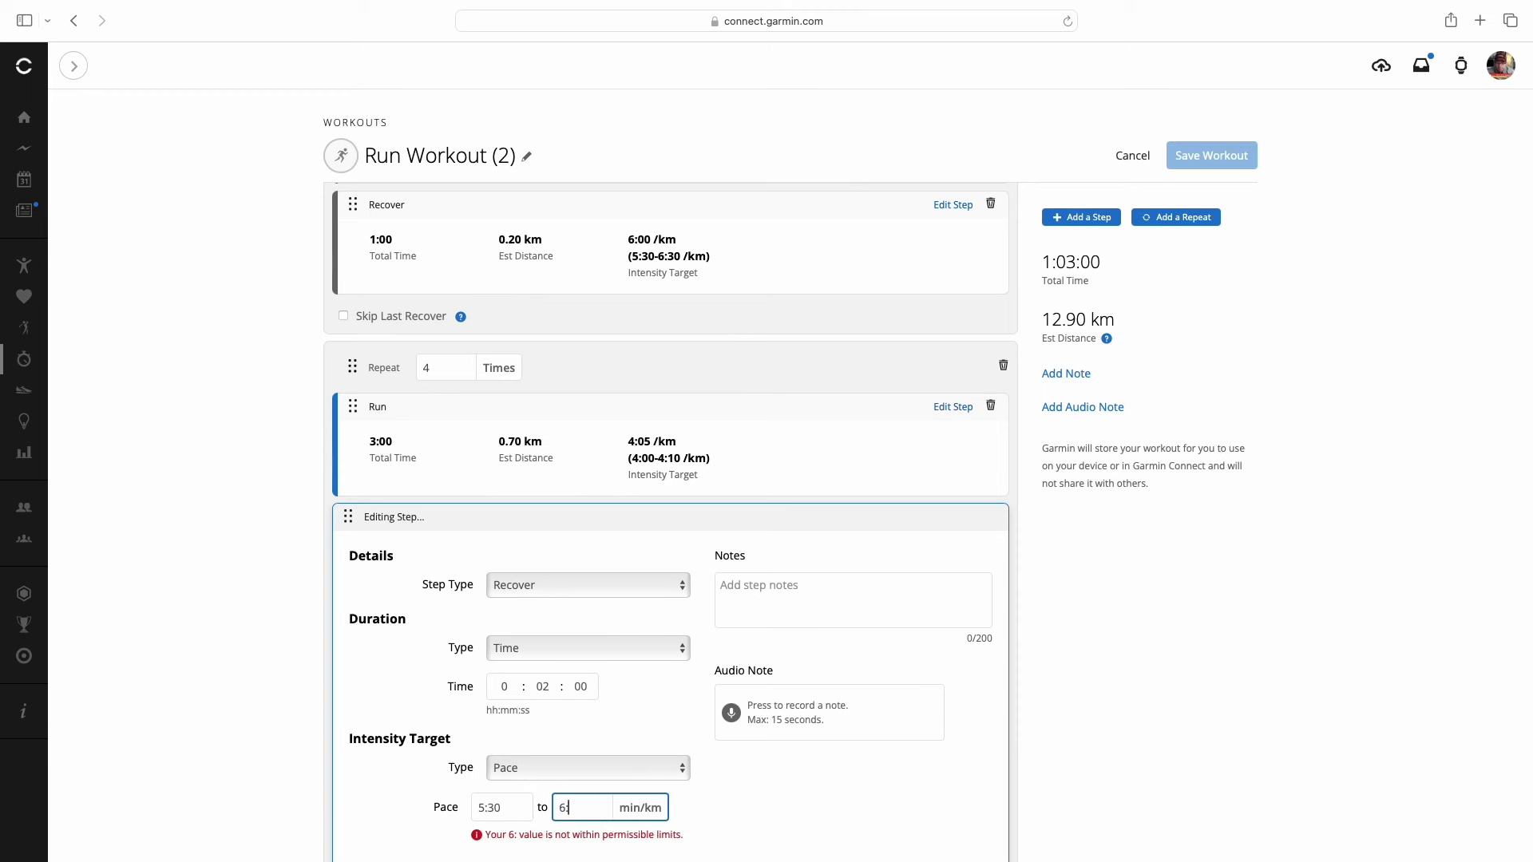
type("30")
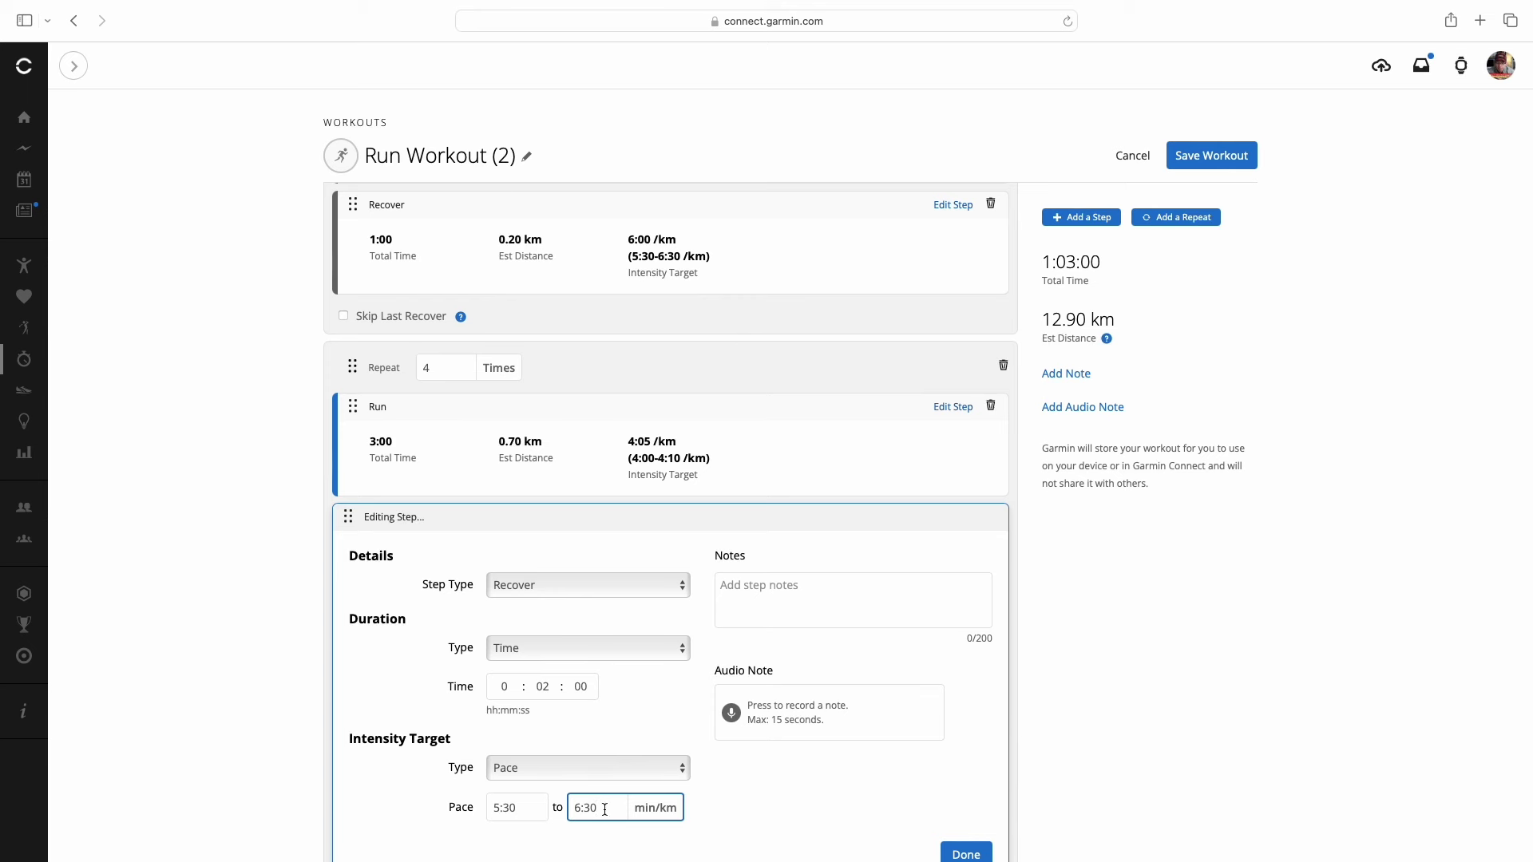
left_click(765, 832)
scroll(775, 730, "down", 3)
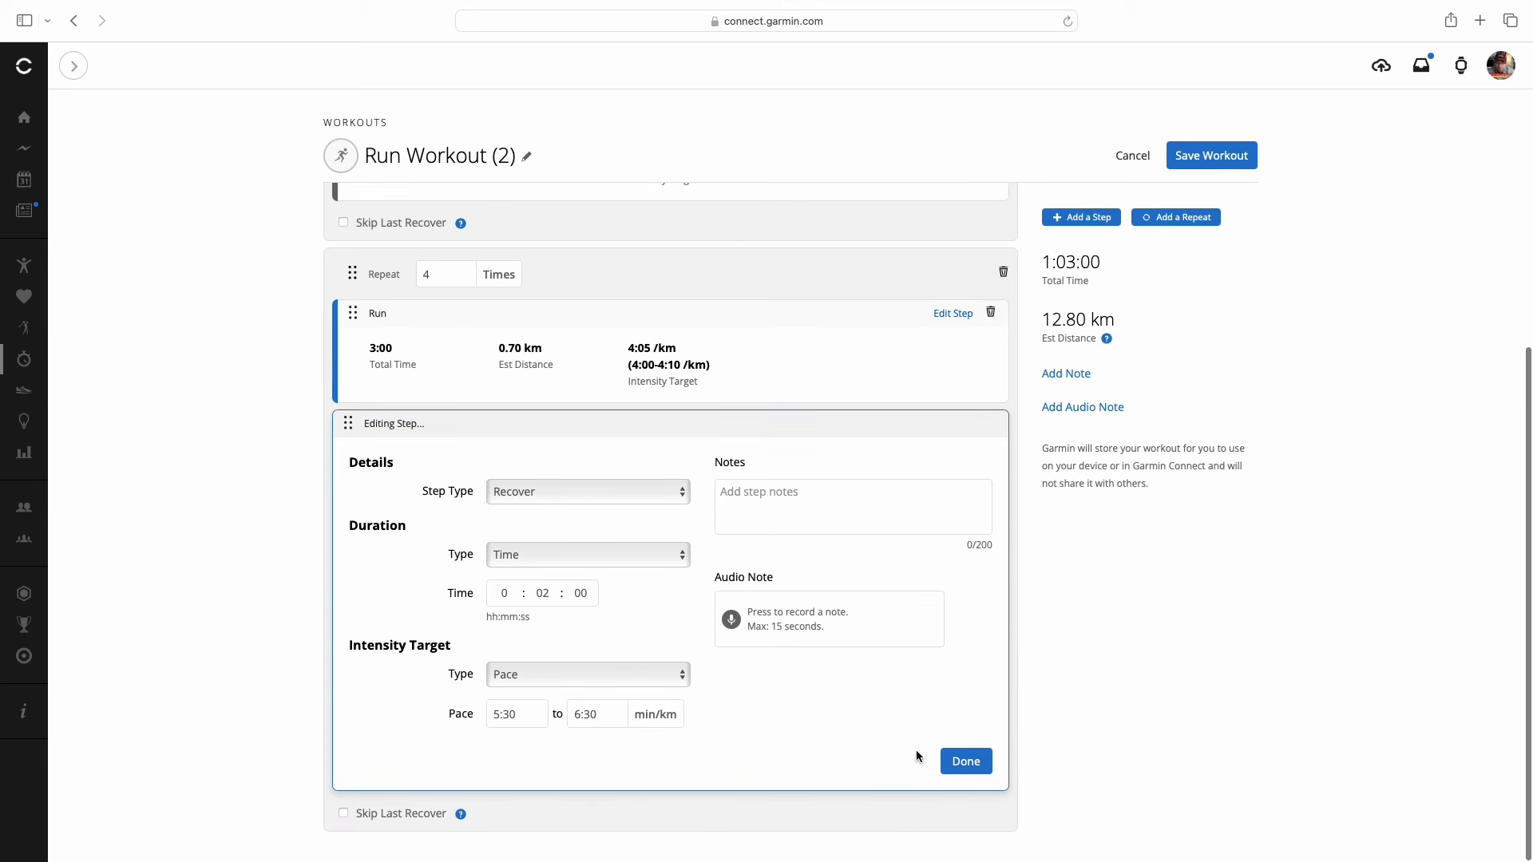
left_click(966, 761)
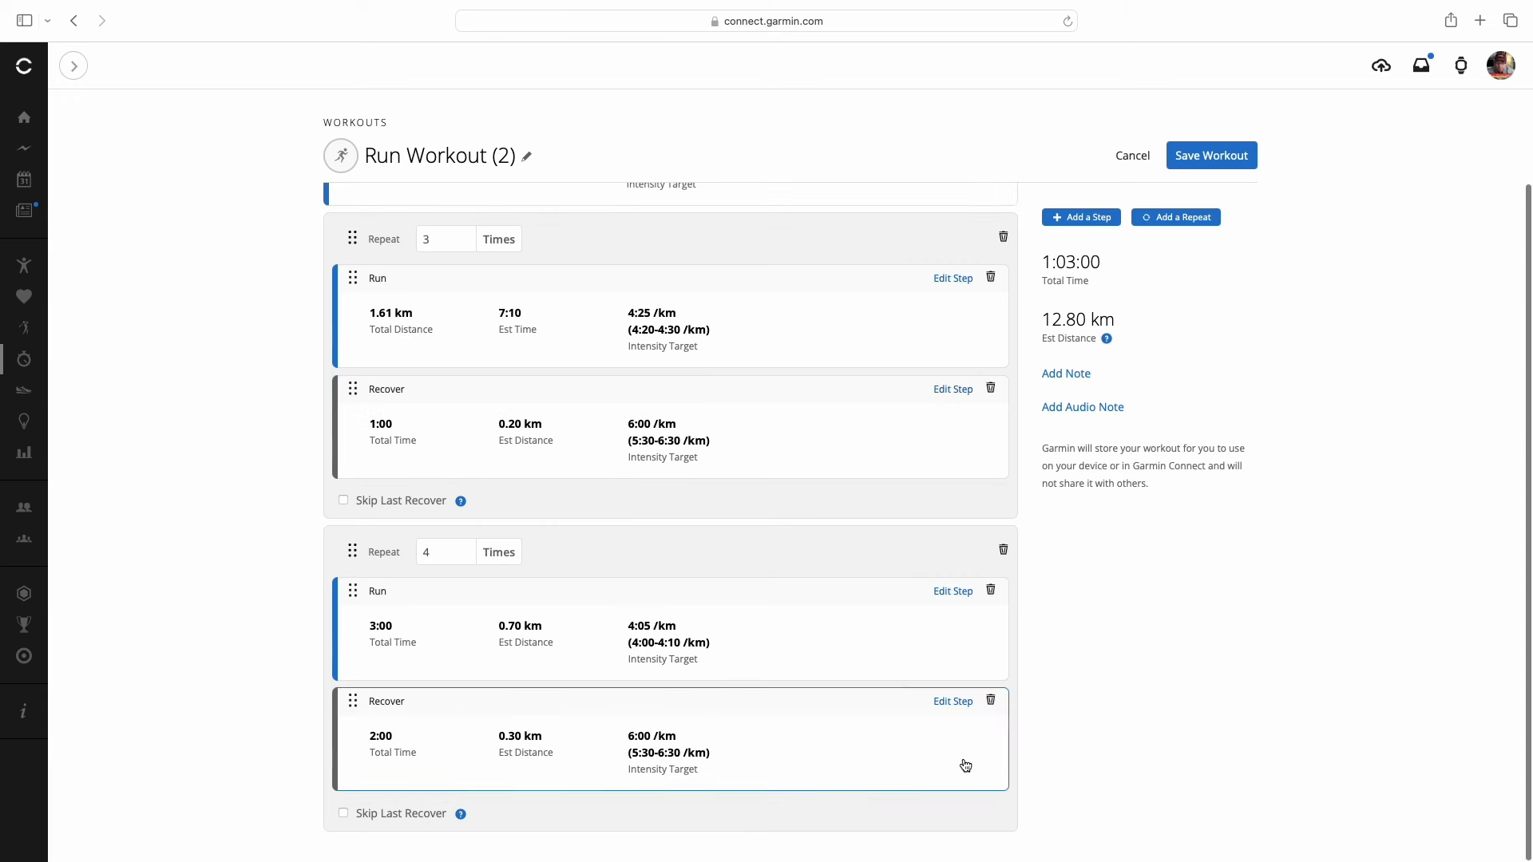
left_click(1166, 221)
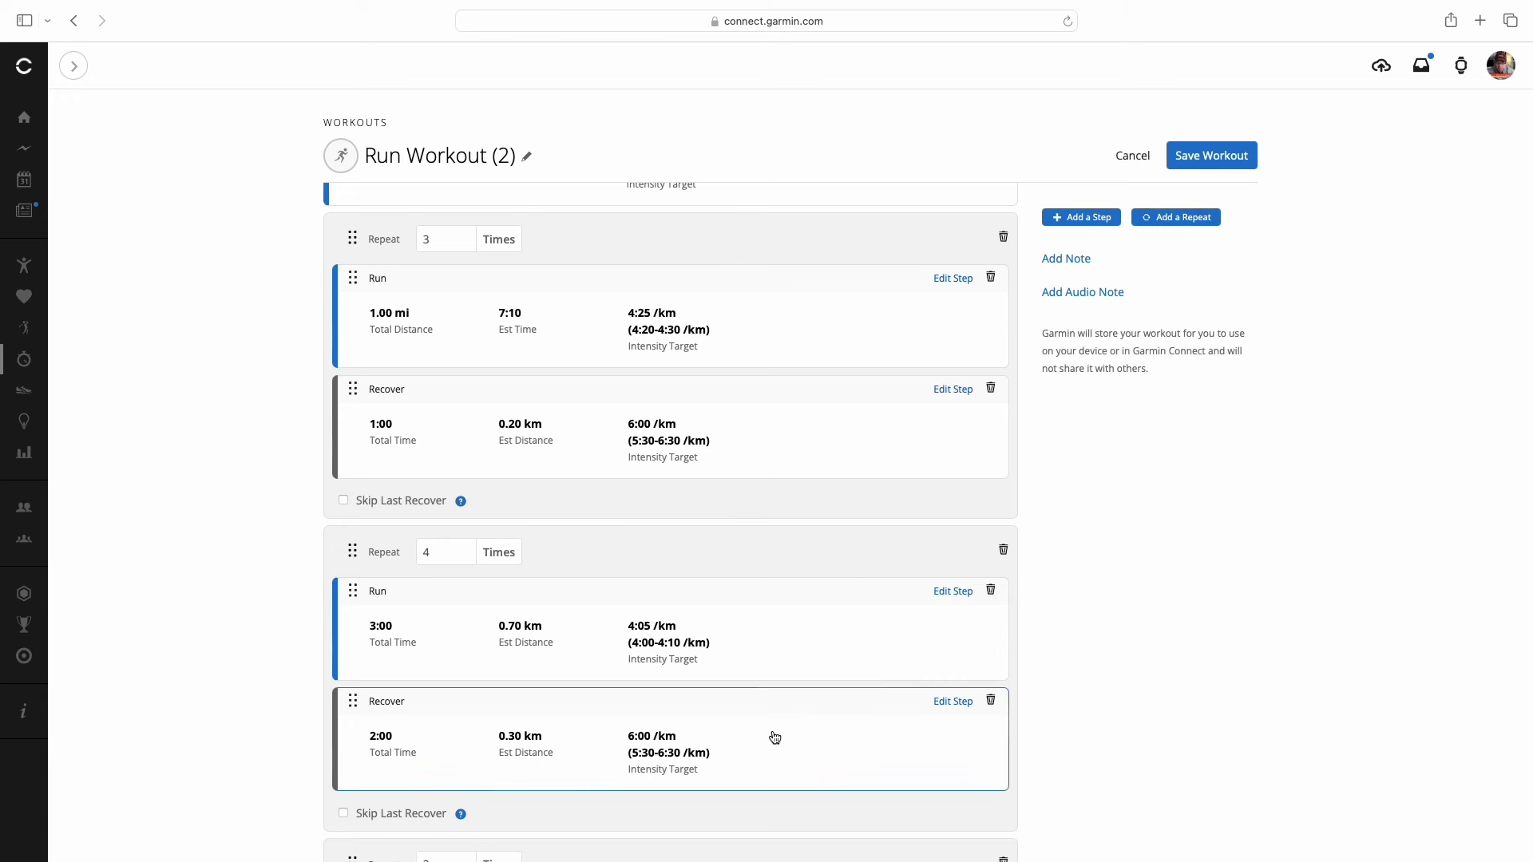
Set the third repeat block's count to 6.
scroll(771, 731, "down", 3)
double_click(447, 585)
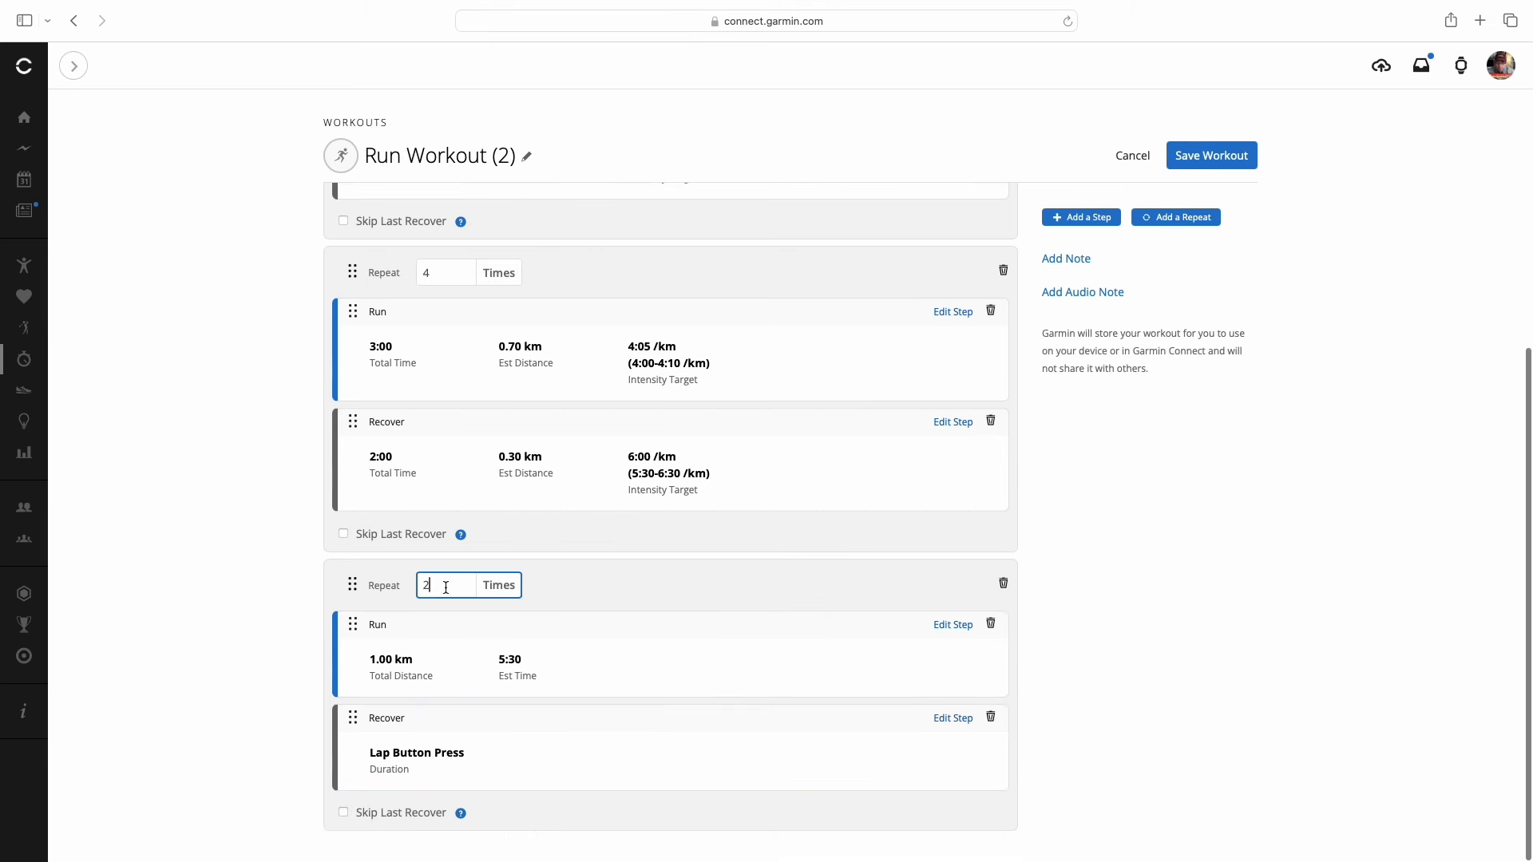
type("6")
left_click(593, 595)
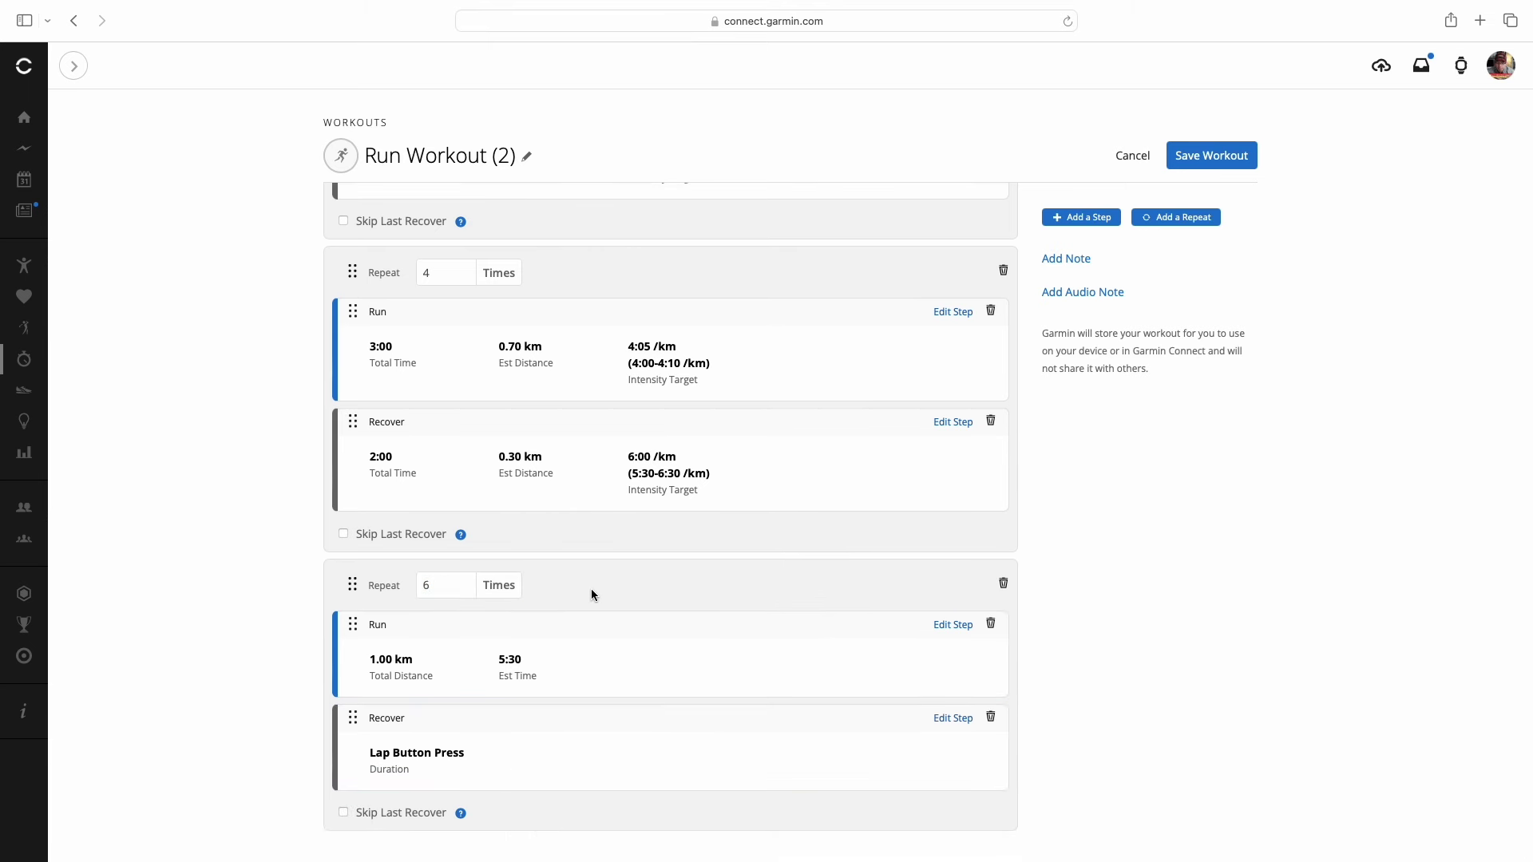
Change that block's Run step distance to 200 m.
left_click(944, 629)
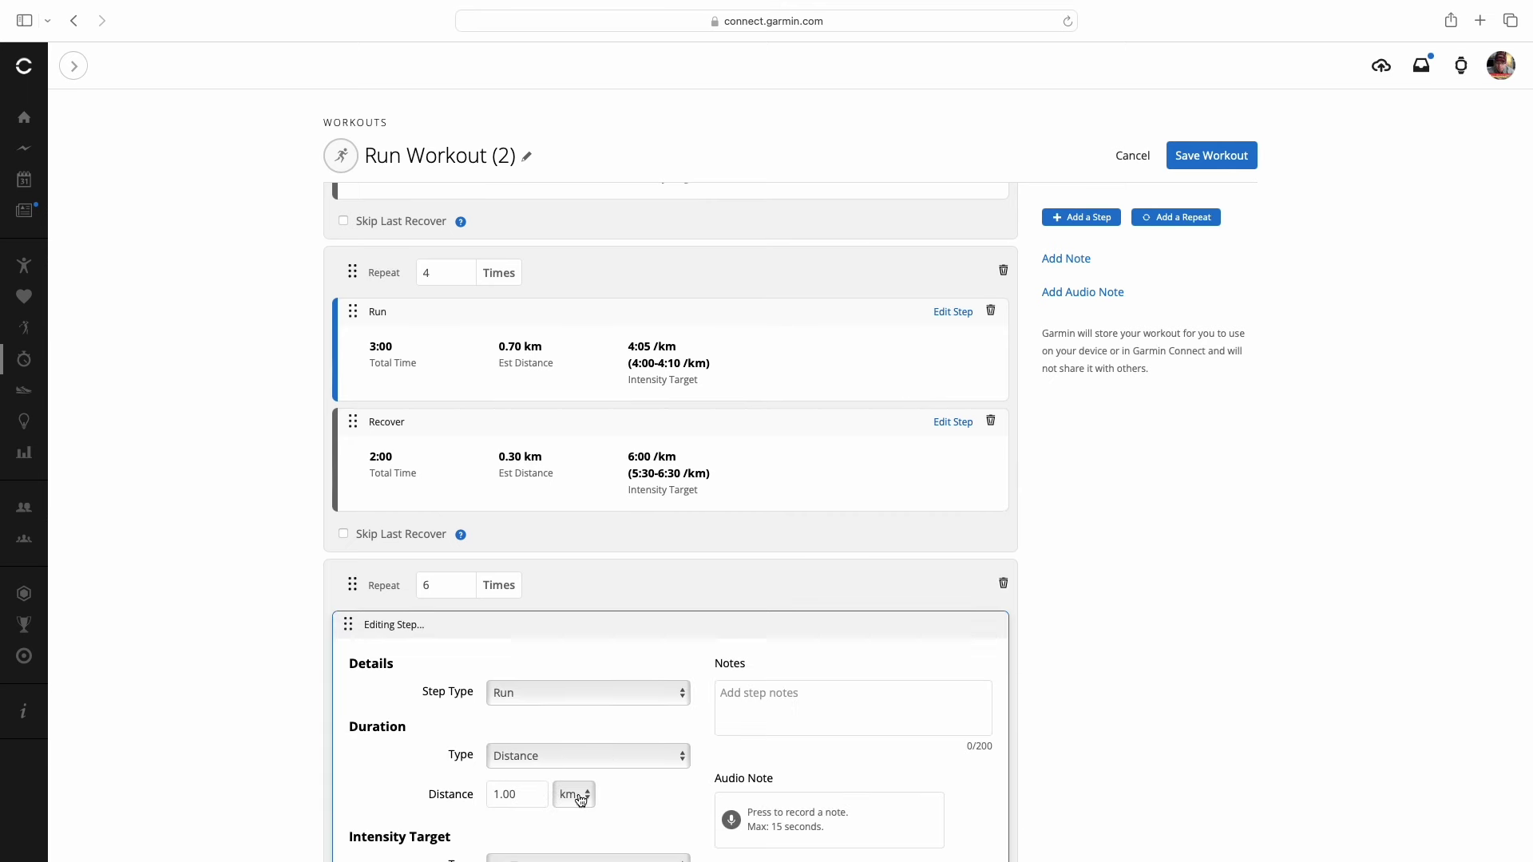
scroll(573, 795, "down", 2)
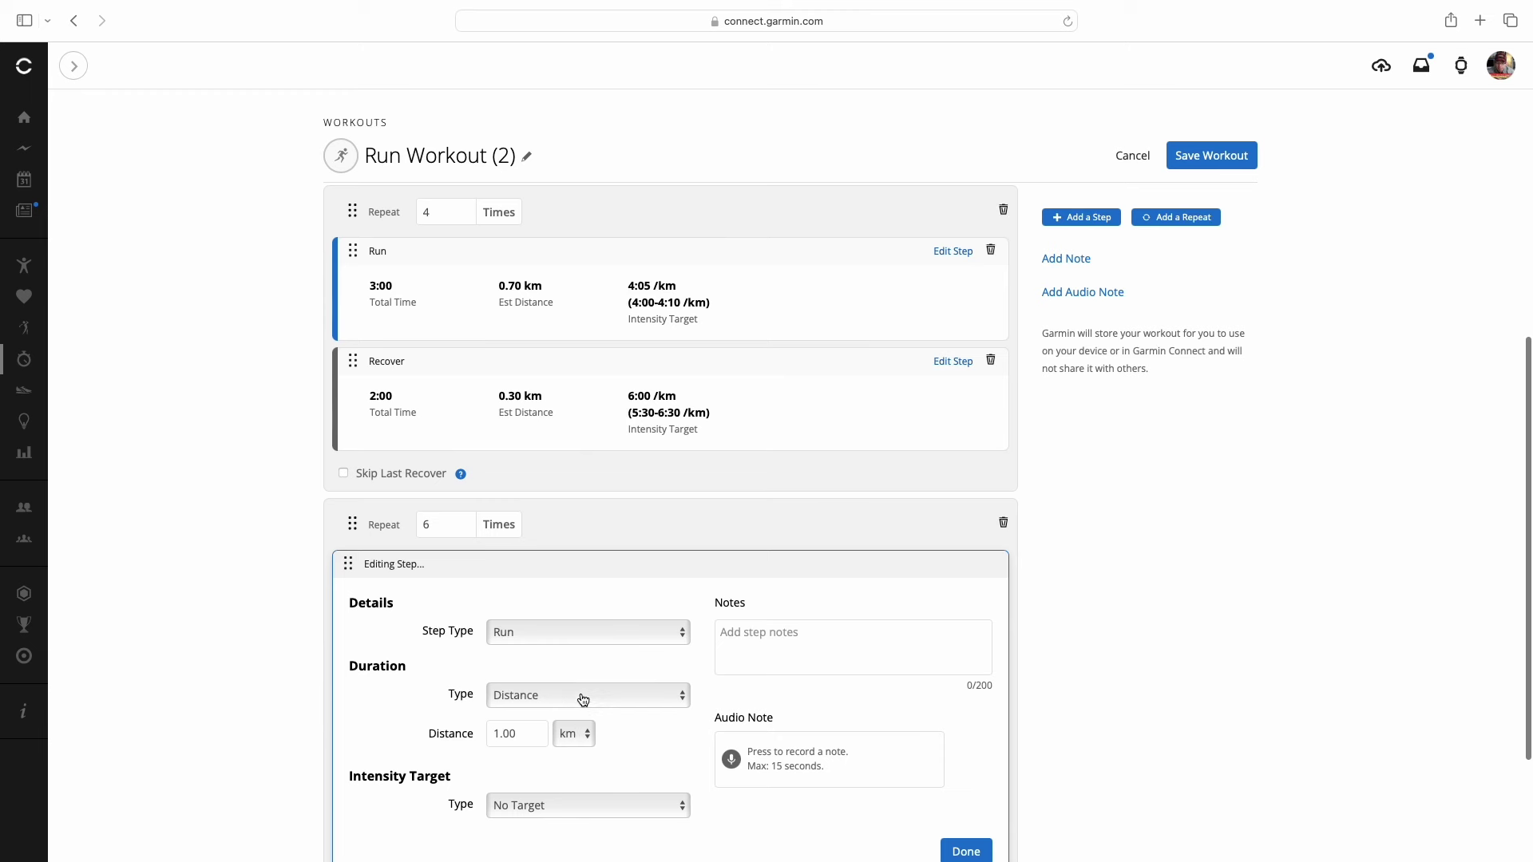
left_click(593, 741)
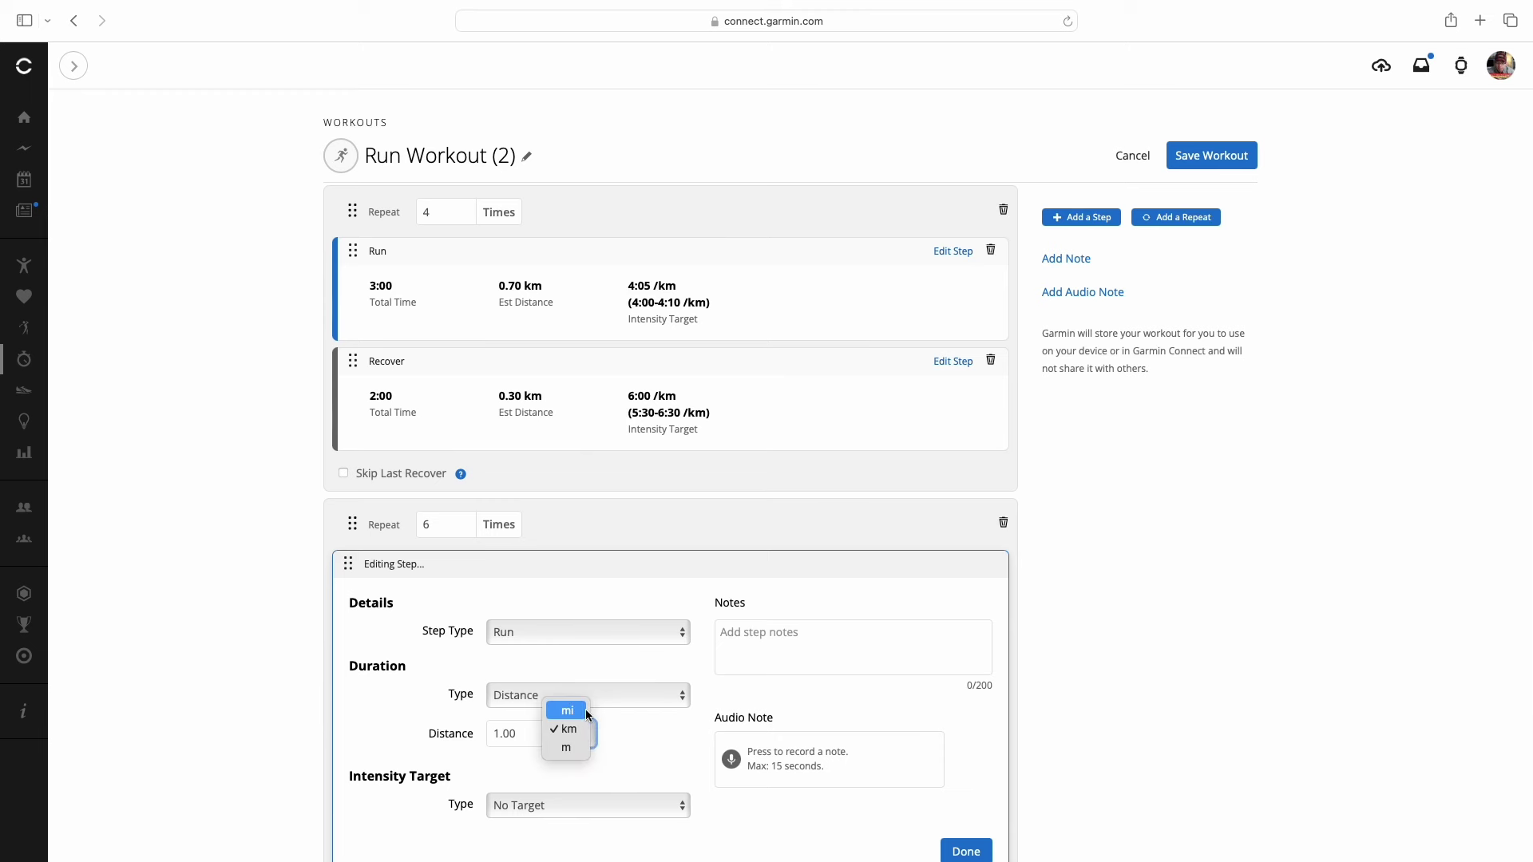
left_click(576, 749)
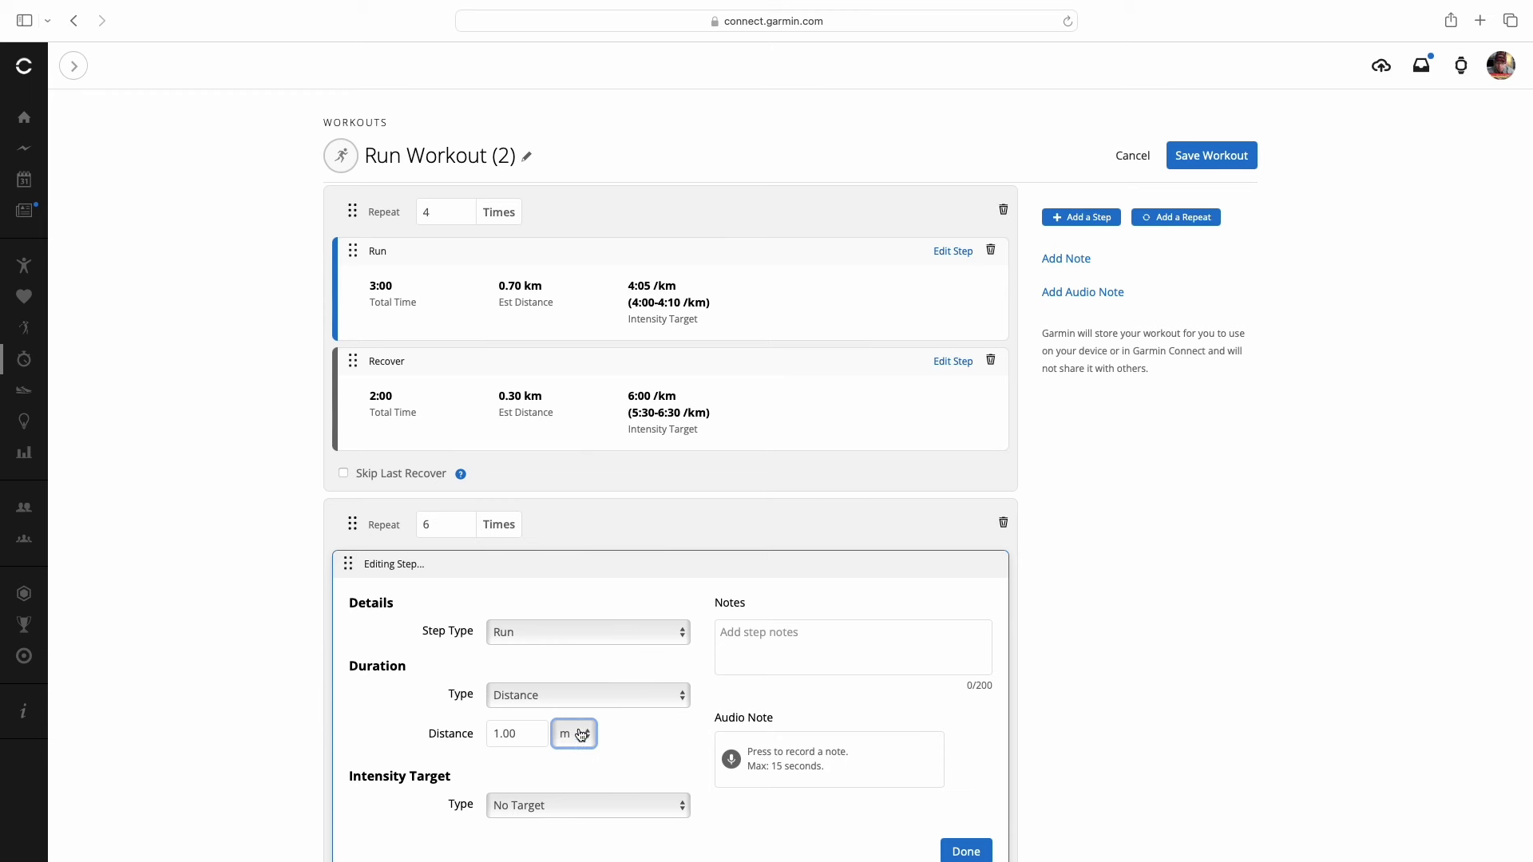
left_click_drag(522, 735, 467, 736)
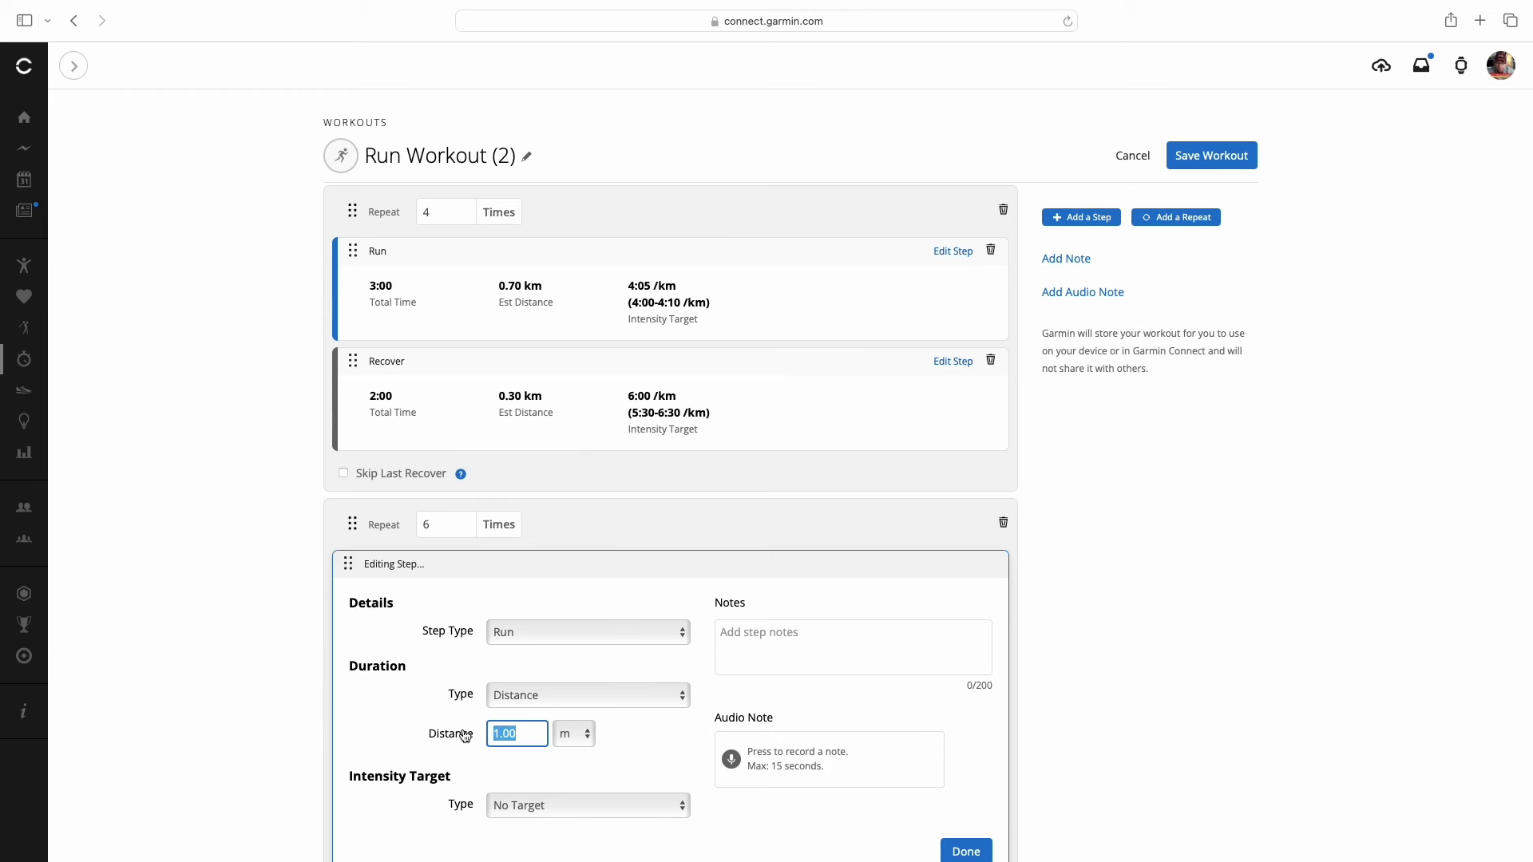
type("2")
Give the 200 m Run step a 3:40–3:50 /km pace target and save it.
left_click(595, 804)
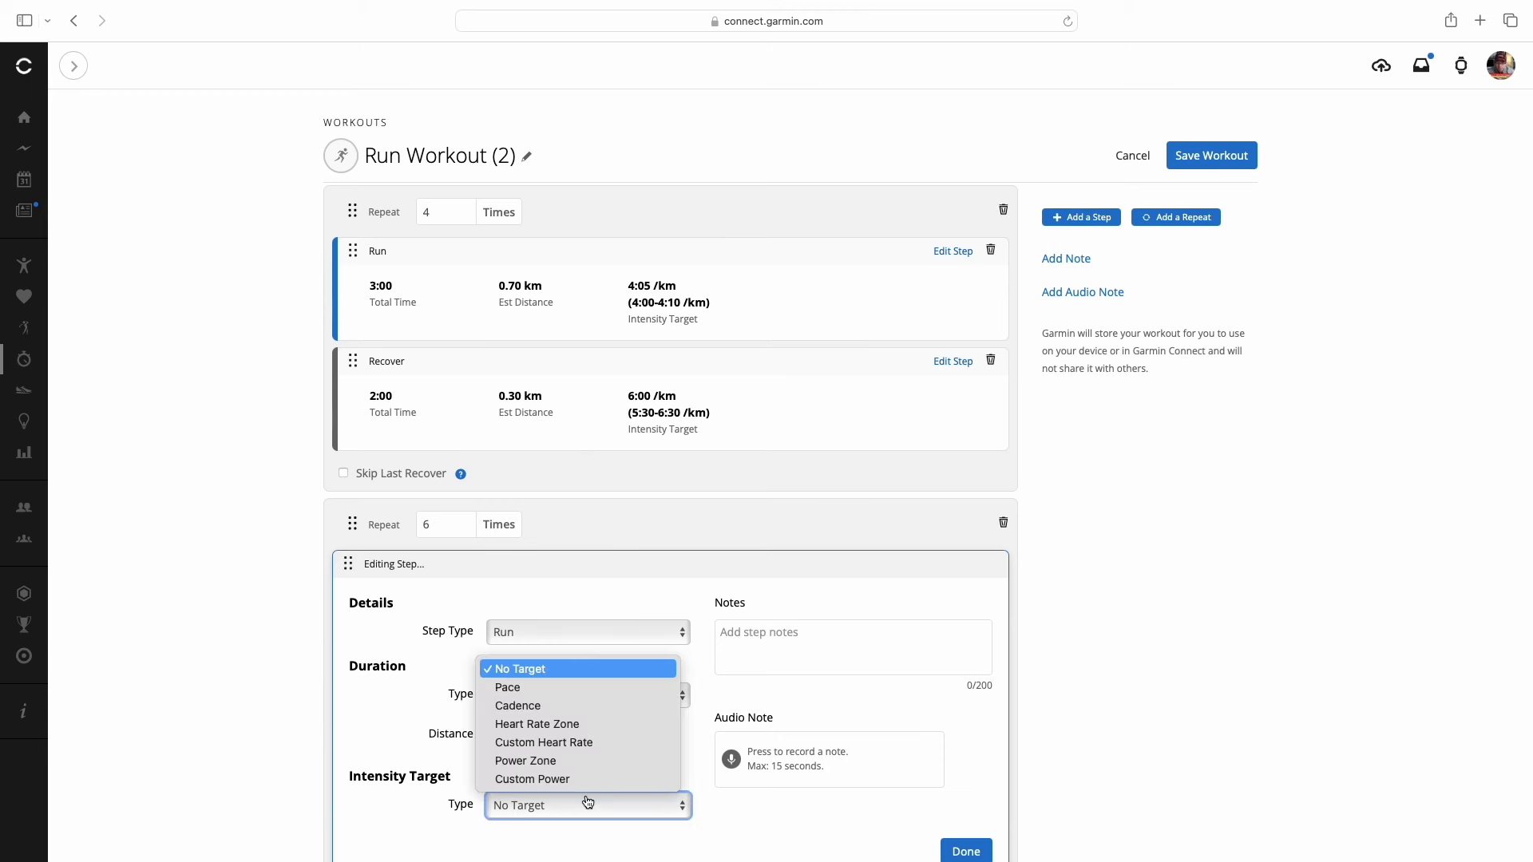
left_click(523, 687)
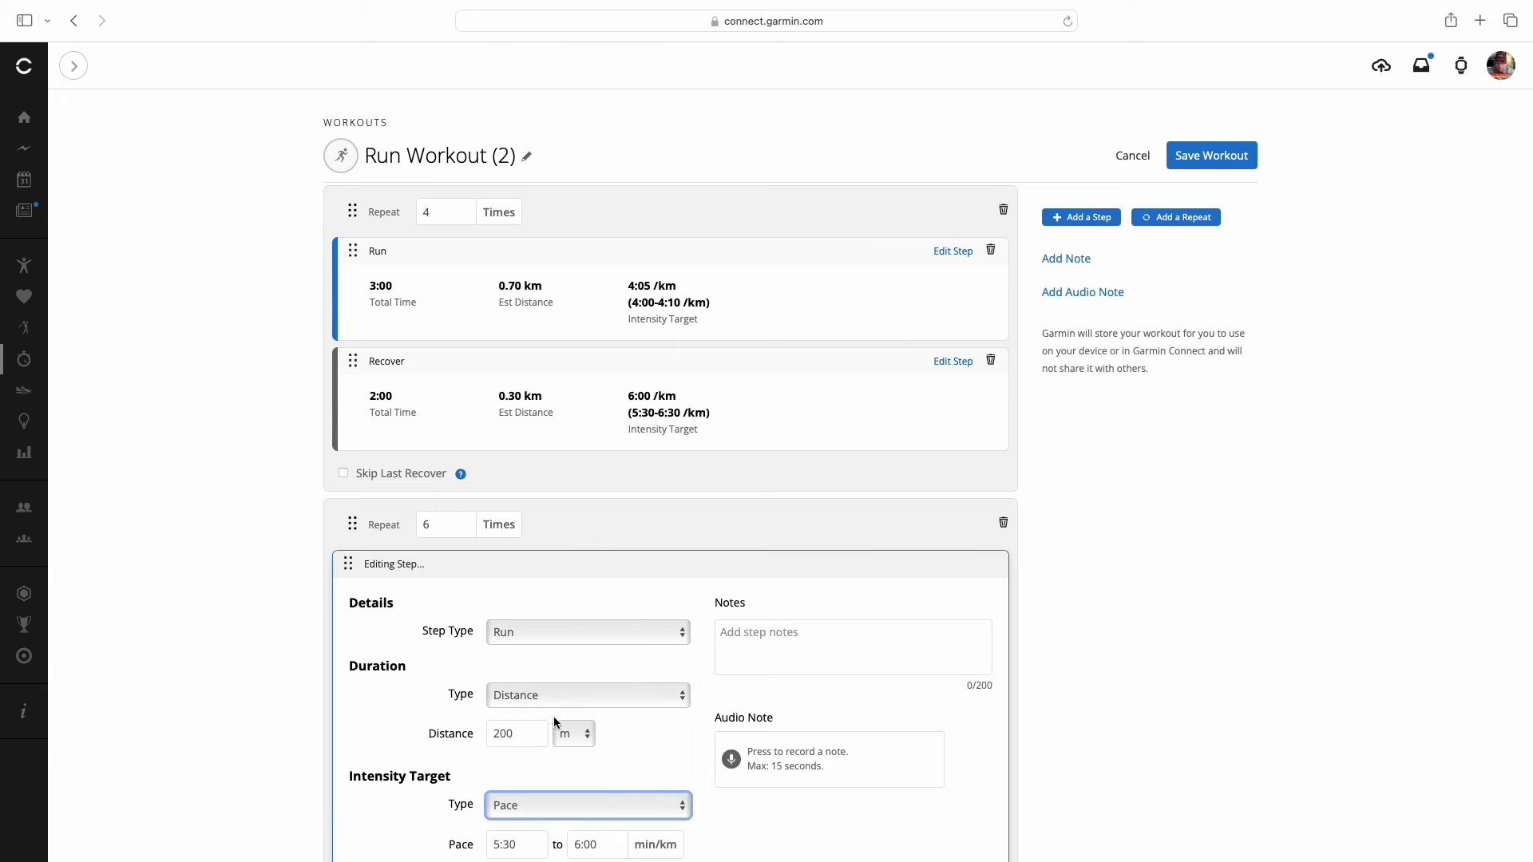
scroll(534, 814, "down", 2)
left_click(502, 744)
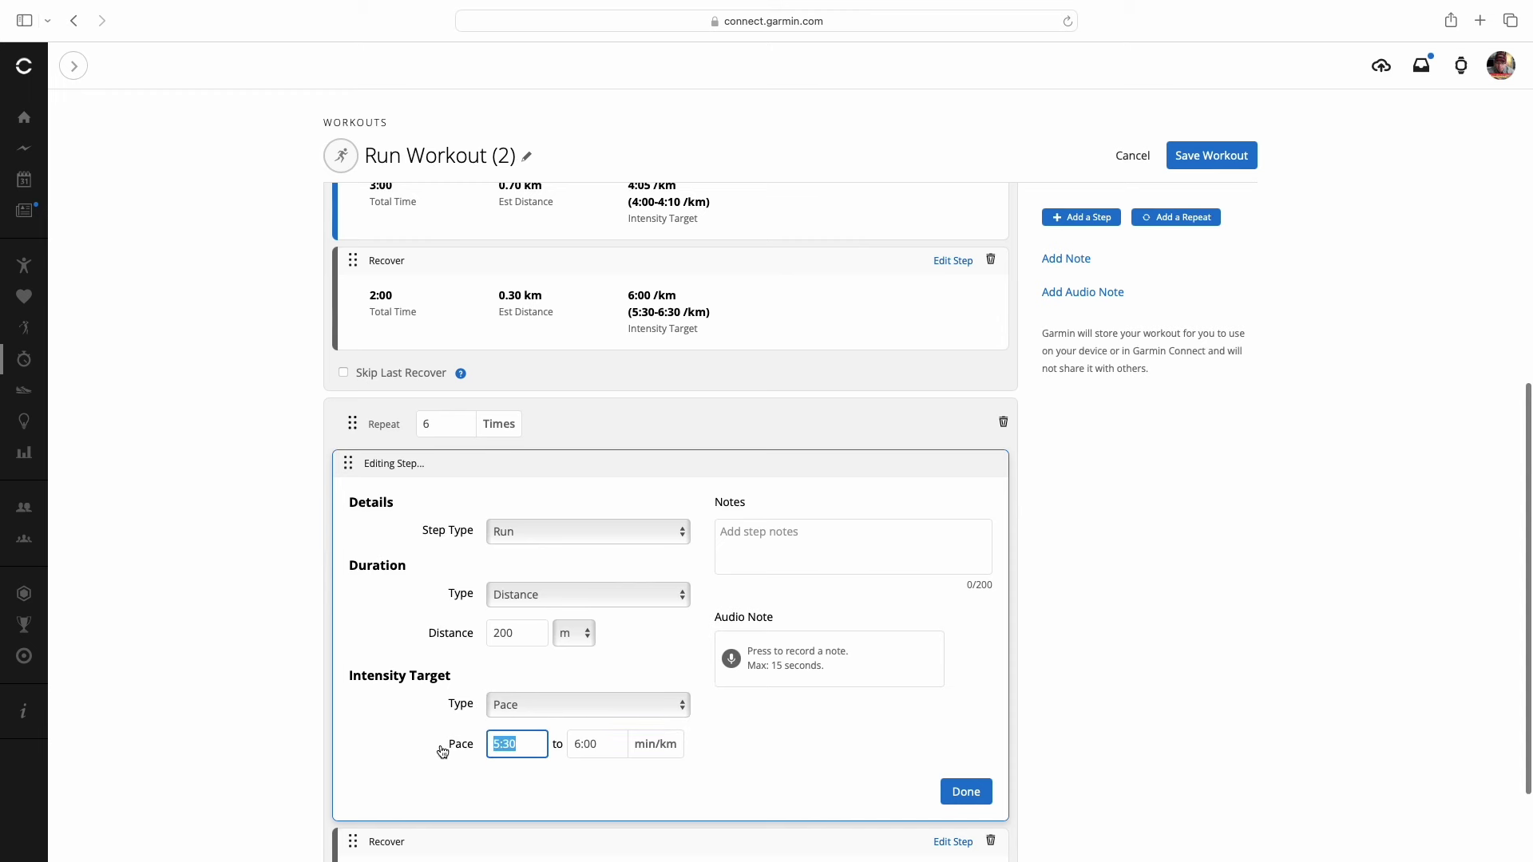
type("3:")
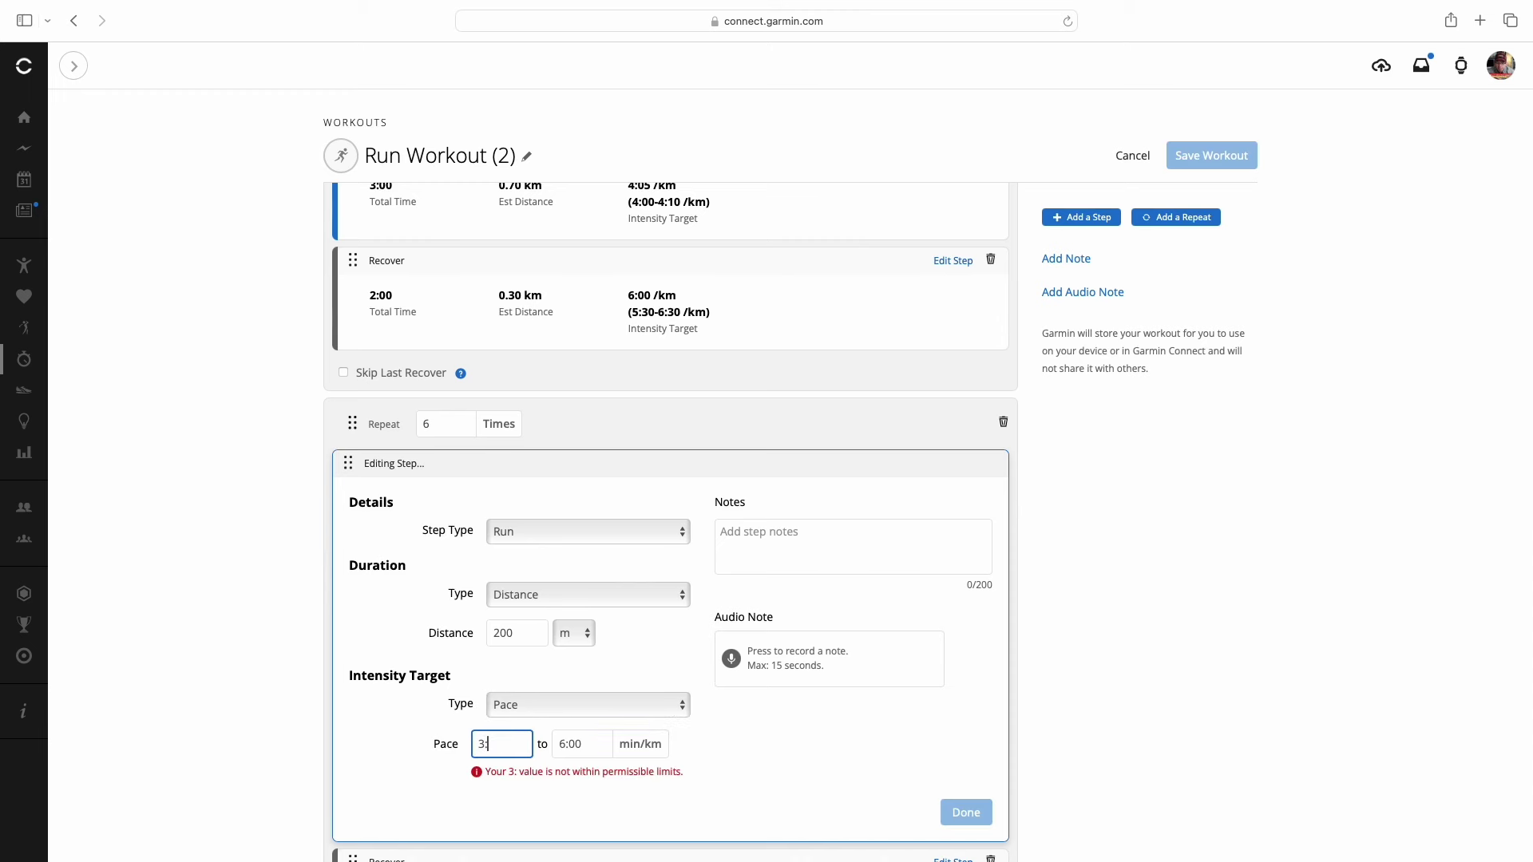
type("40")
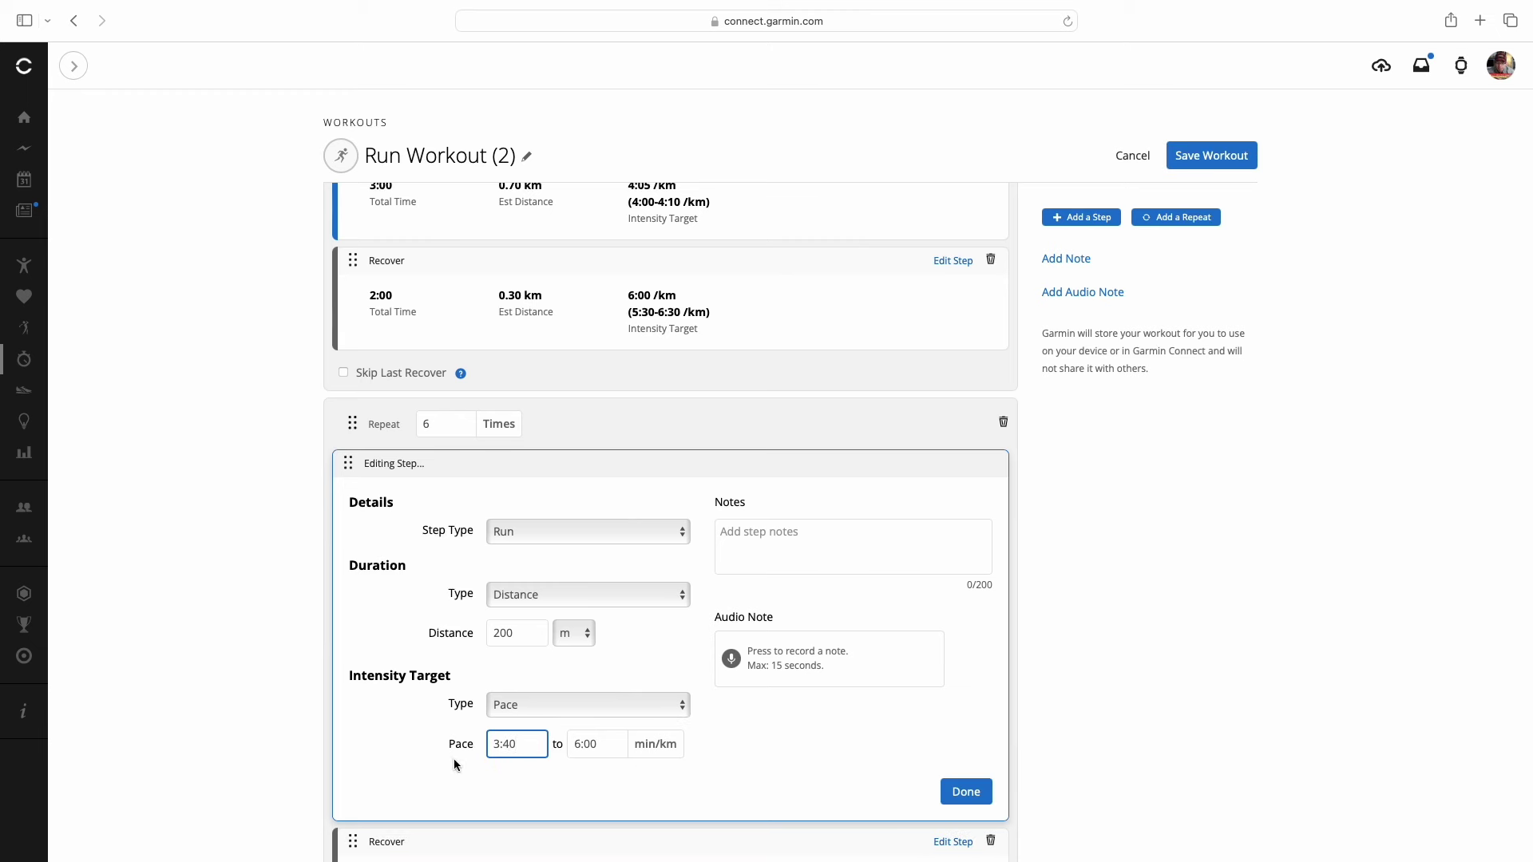
left_click(611, 747)
key("BackSpace")
key("BackSpace")
key("BackSpace")
key("BackSpace")
type("3")
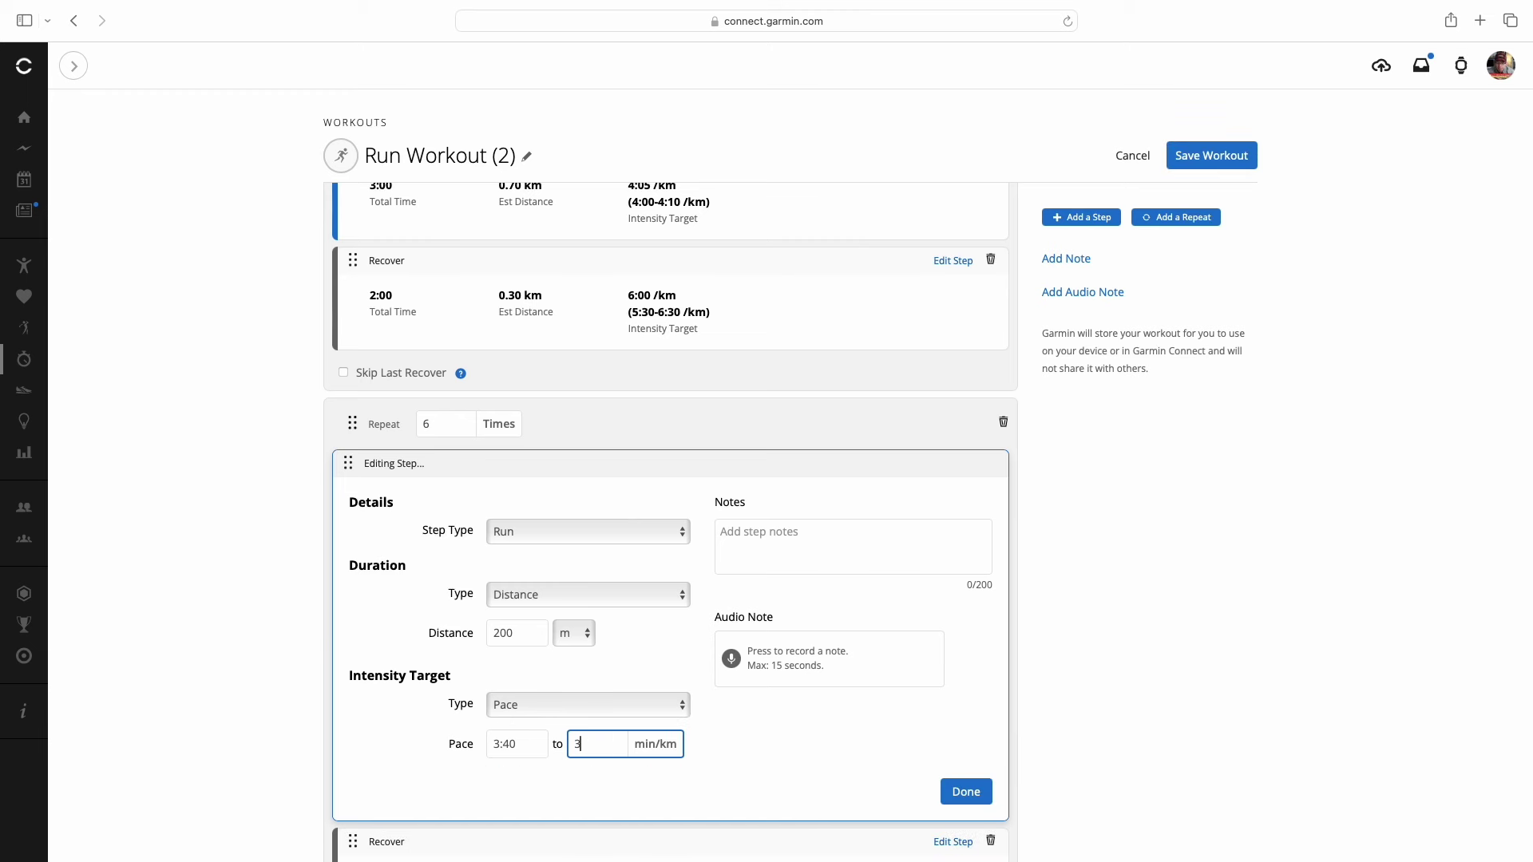
type(":50")
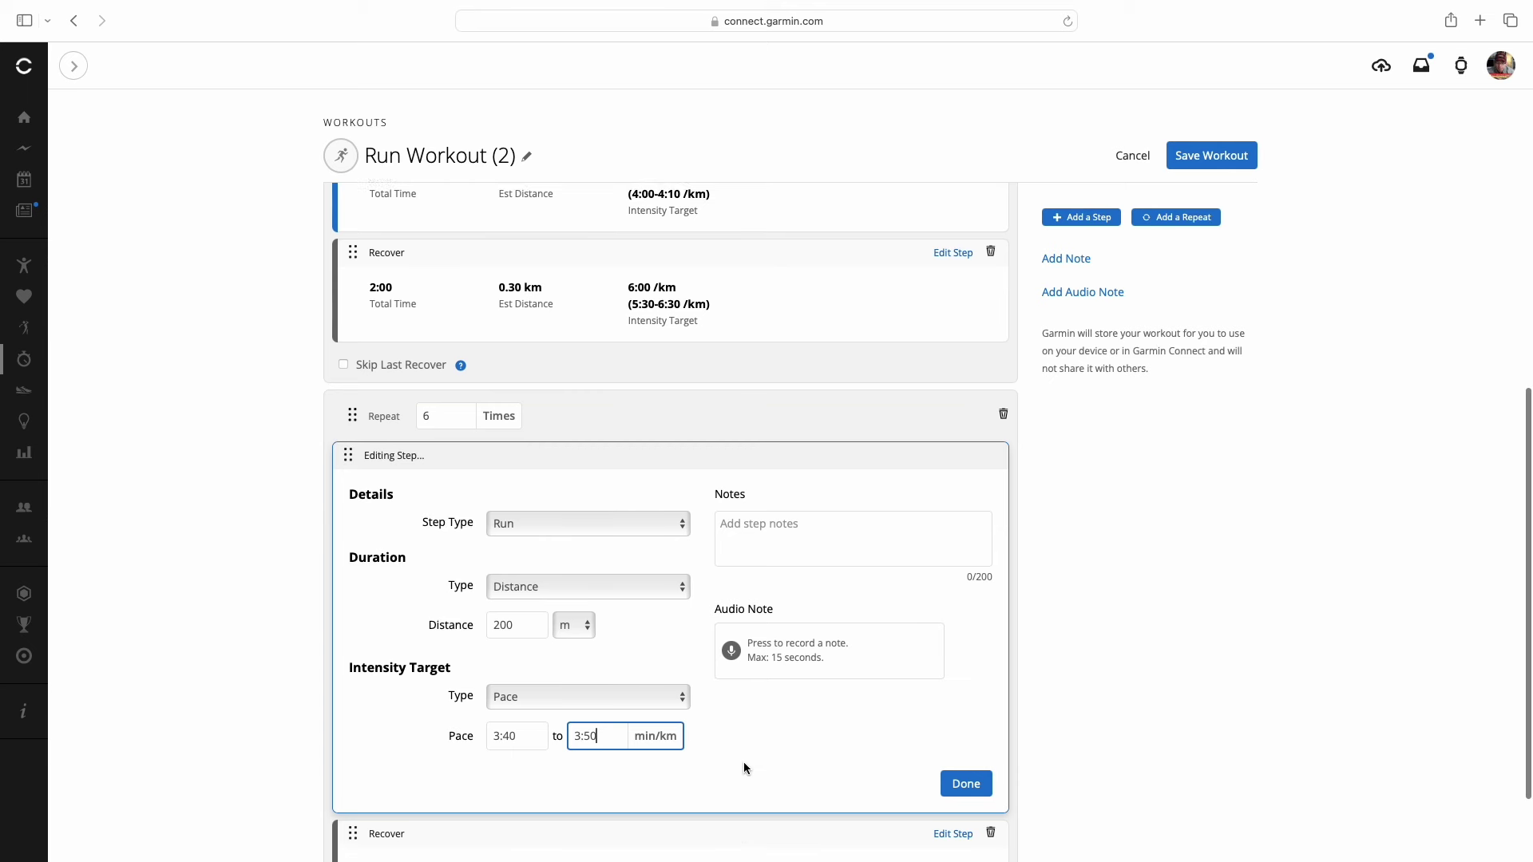
scroll(744, 761, "down", 3)
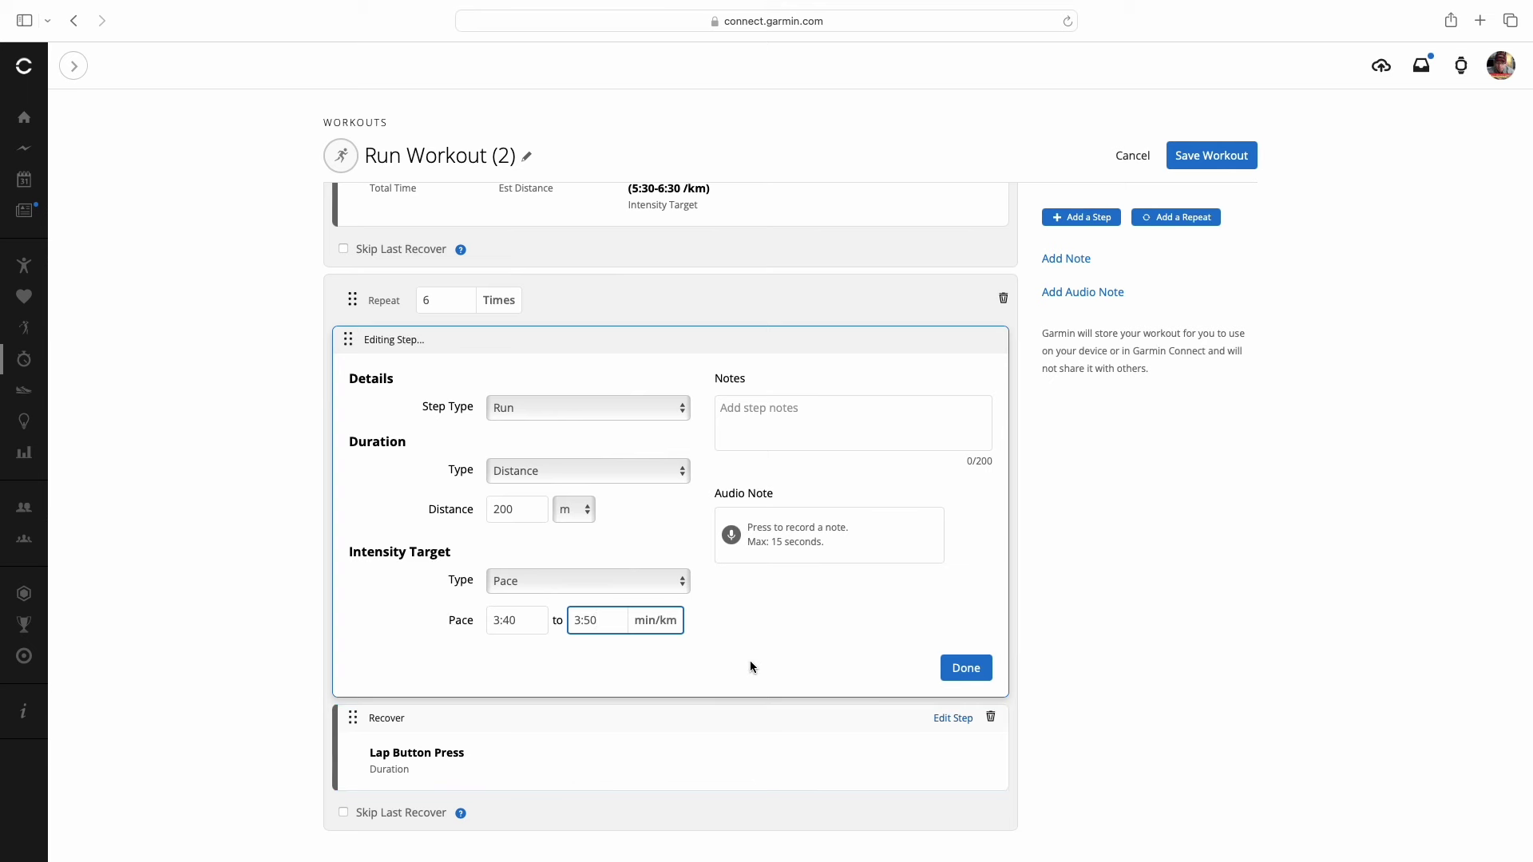
left_click(967, 668)
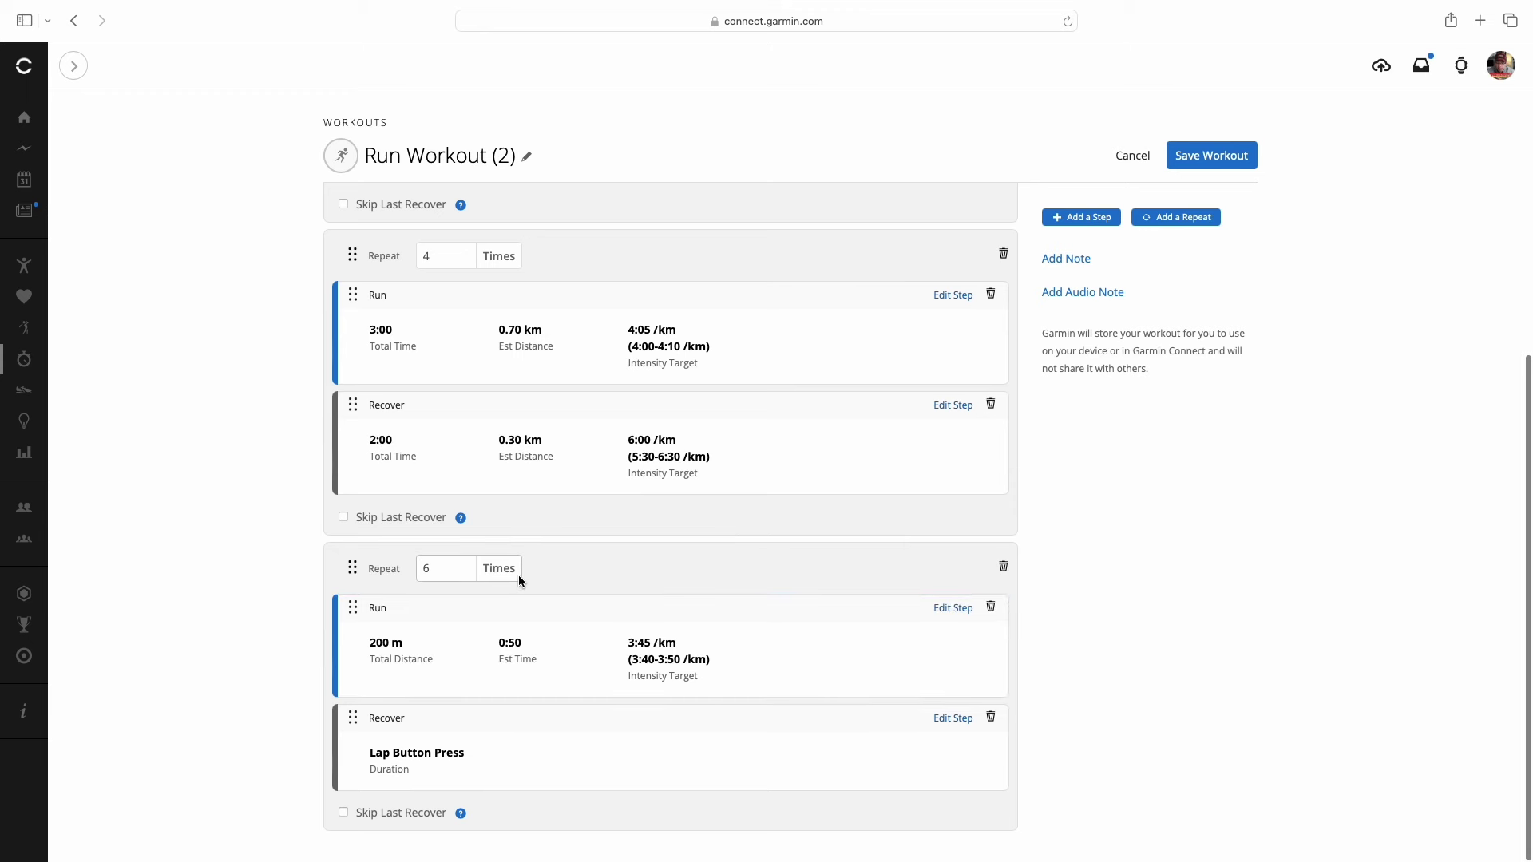
Change the second repeat's Recover step from lap button press to 200 m.
left_click(956, 720)
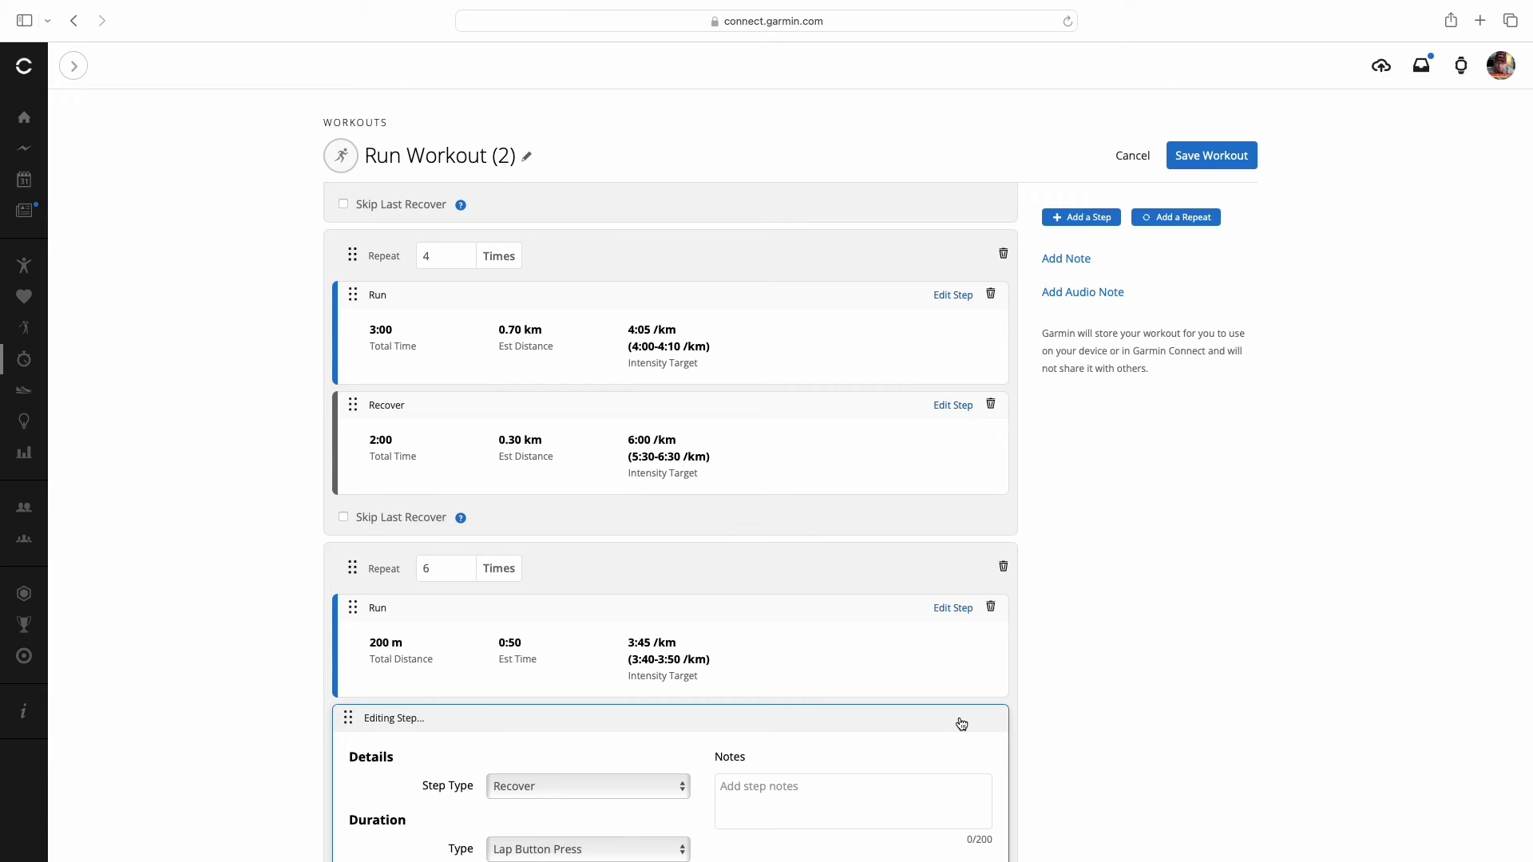
scroll(589, 798, "down", 2)
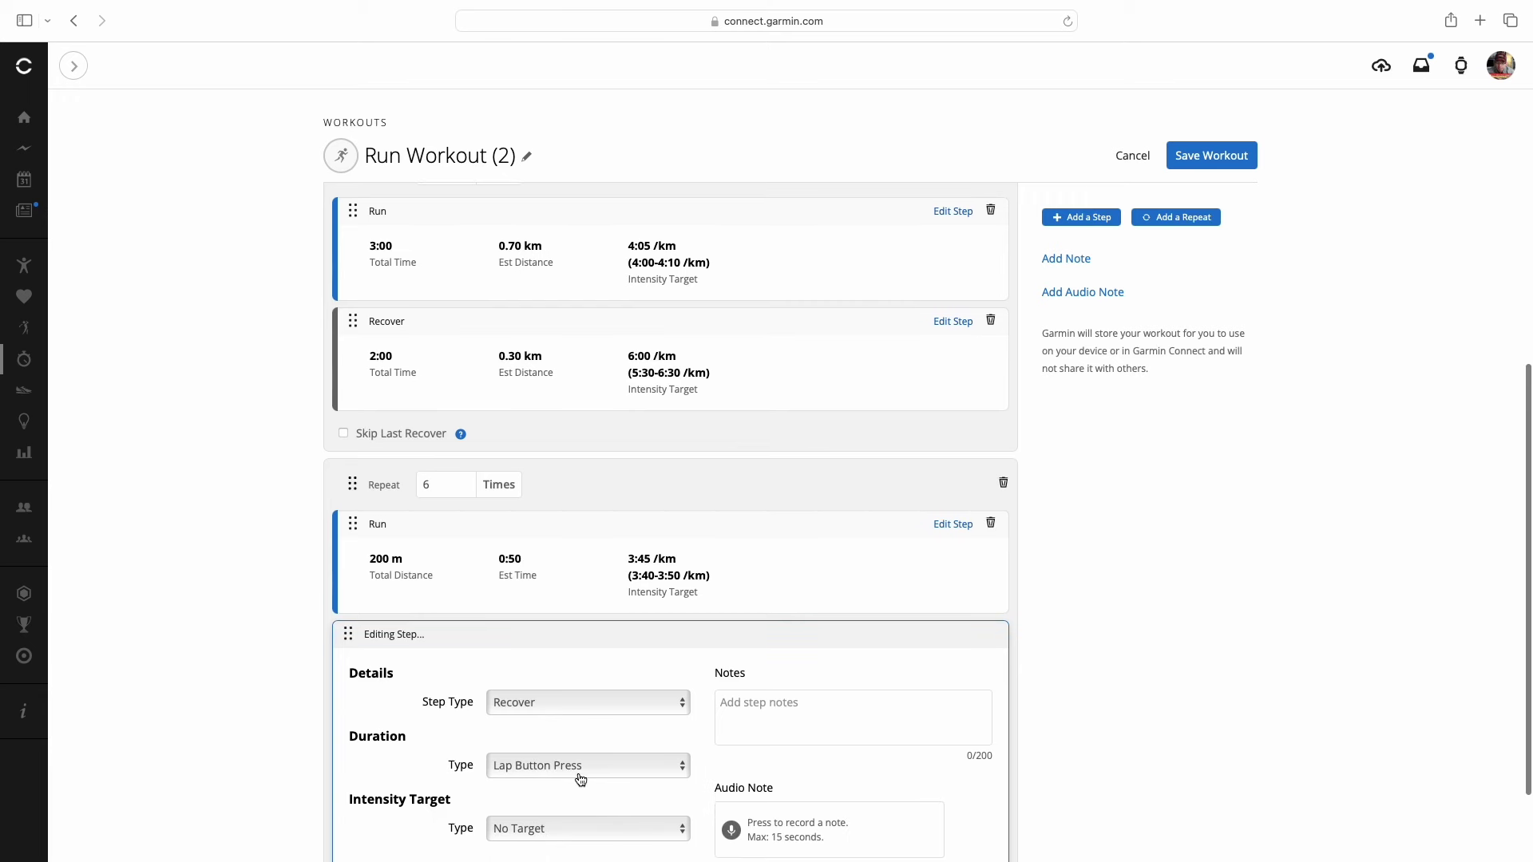
left_click(581, 773)
left_click(517, 743)
left_click(527, 804)
left_click_drag(526, 805, 457, 799)
type("200")
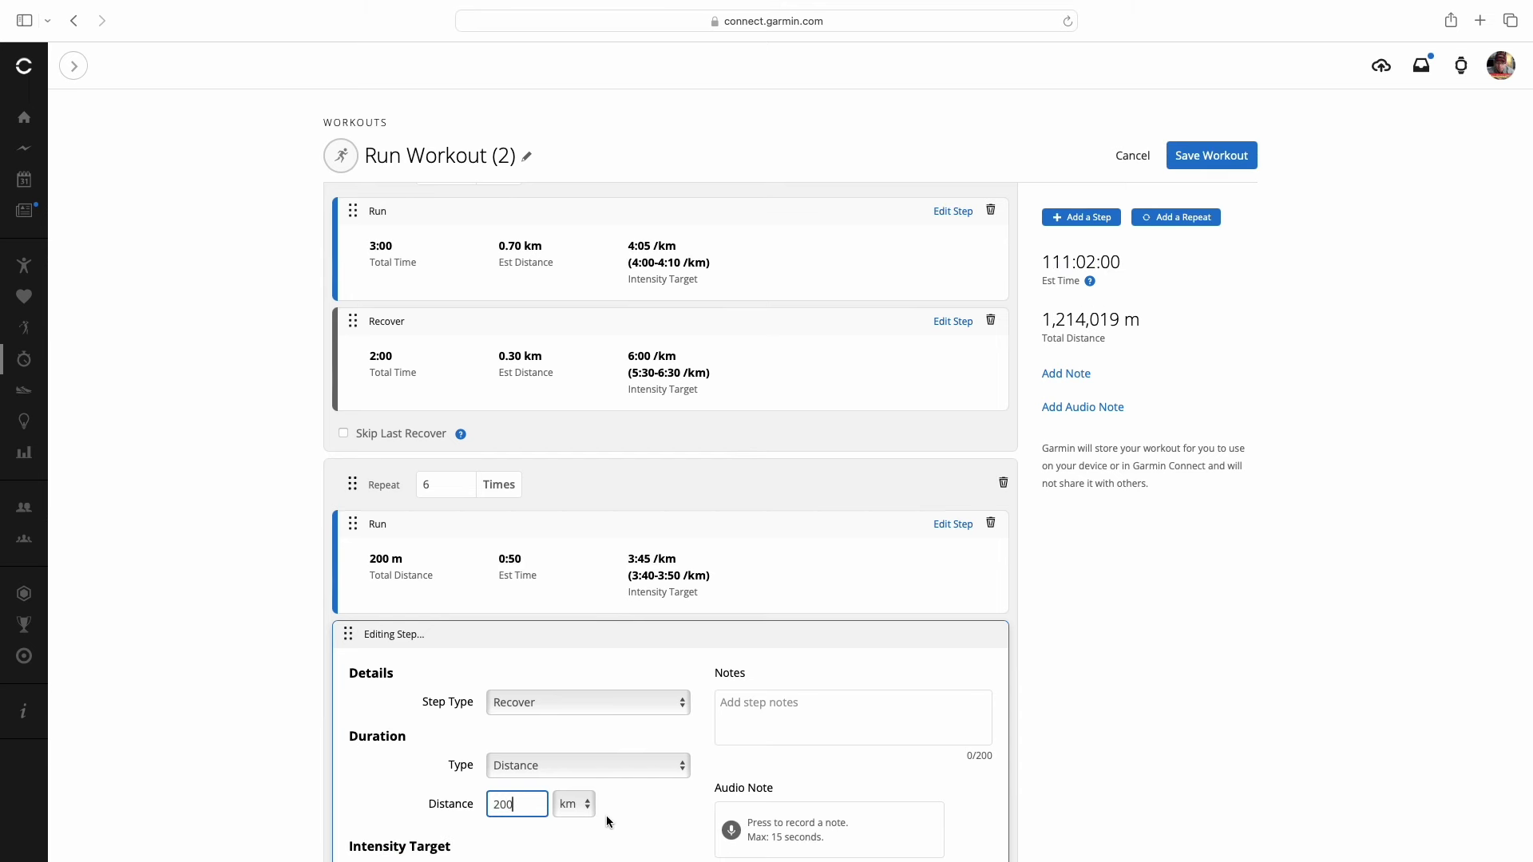
scroll(606, 816, "down", 2)
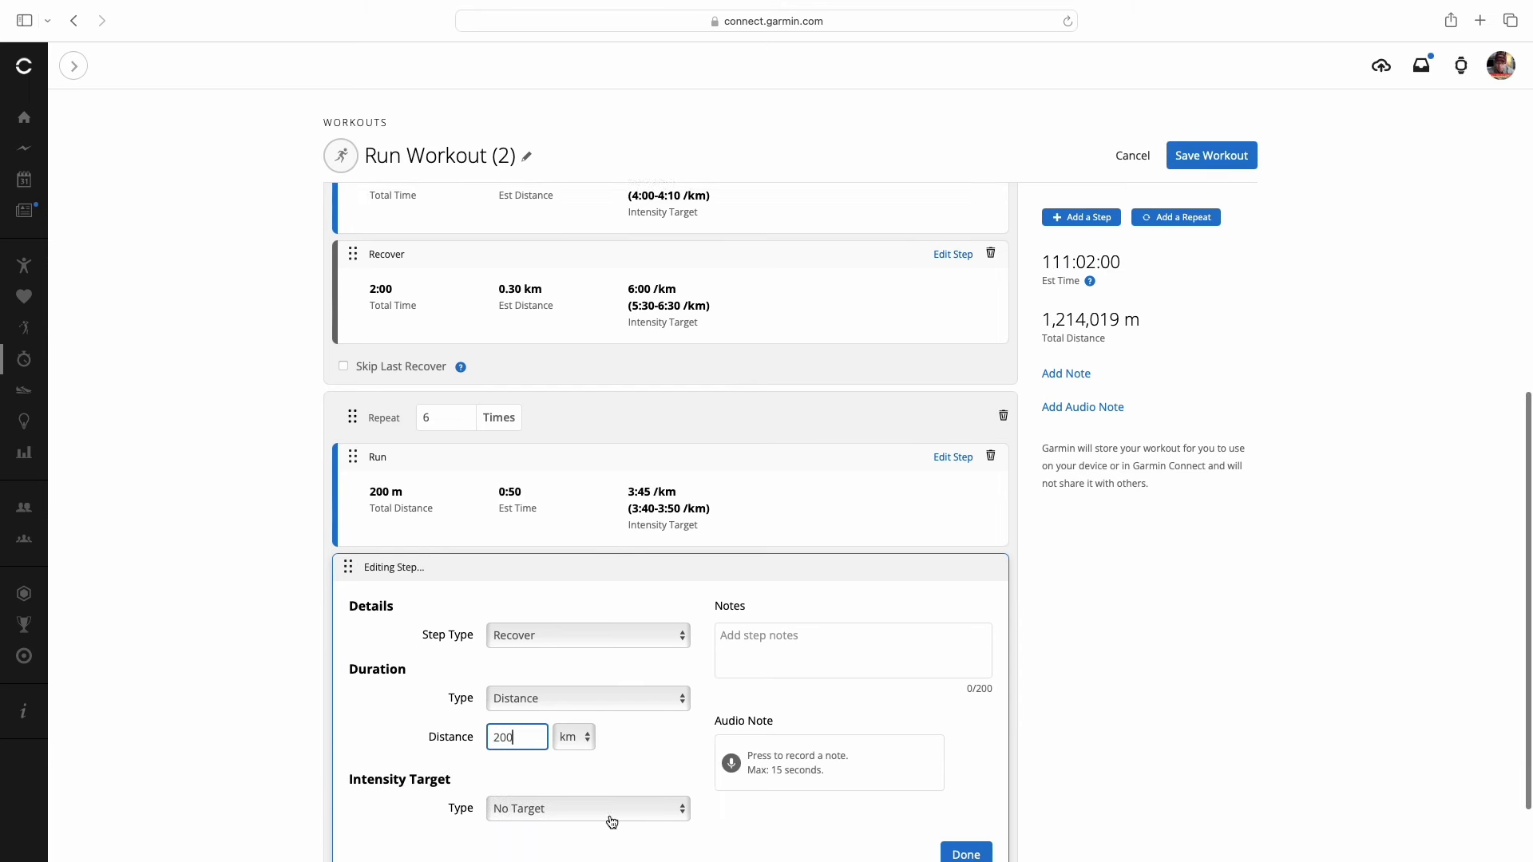
left_click(589, 723)
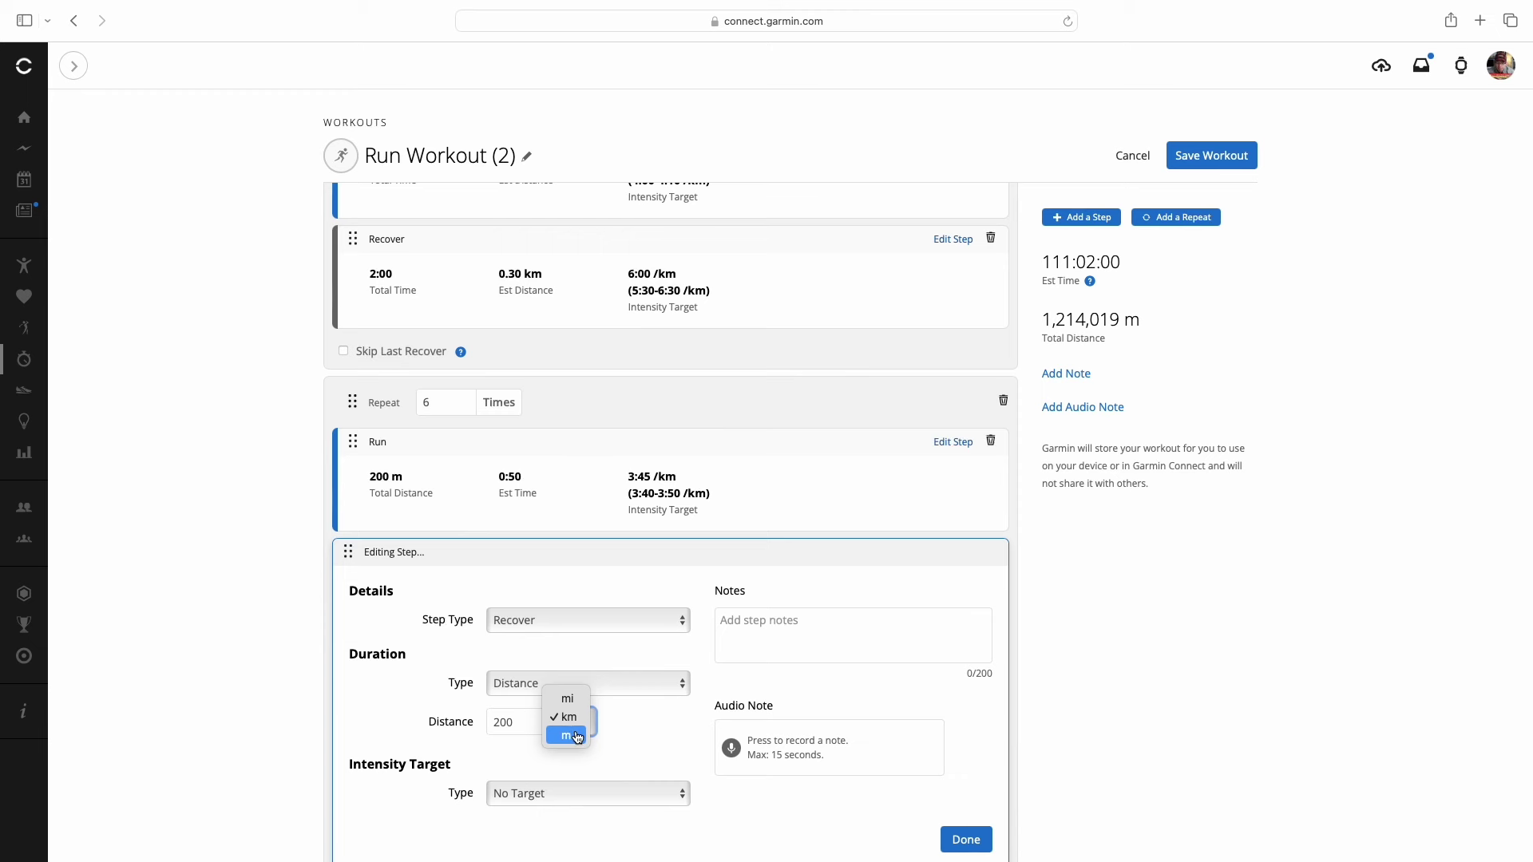
left_click(573, 735)
Give the Recover step a 5:30–6:30 /km pace target and finish the edit.
left_click(588, 798)
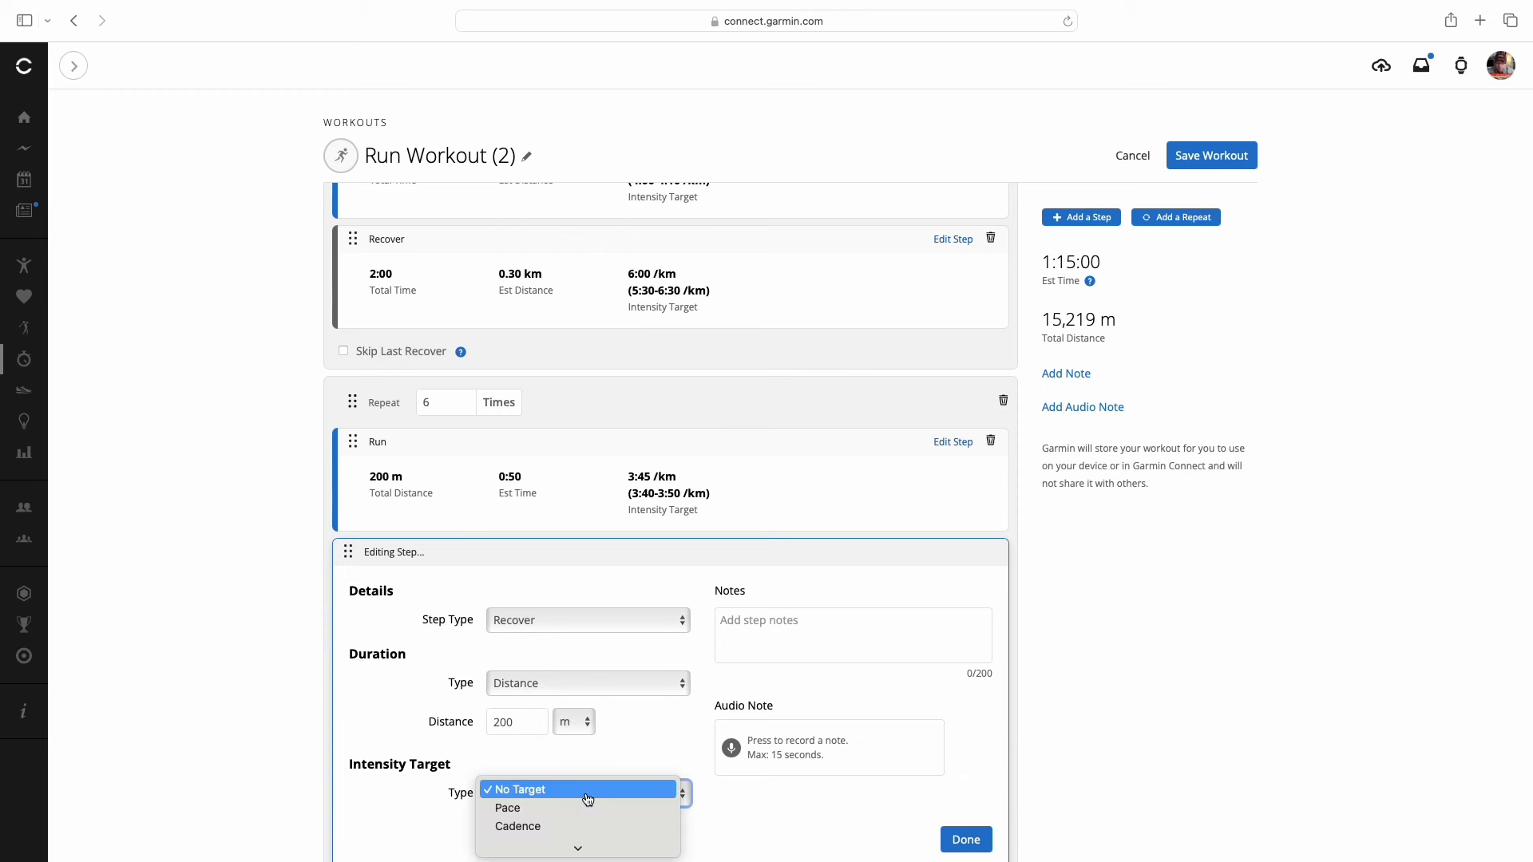
left_click(630, 807)
scroll(690, 823, "down", 1)
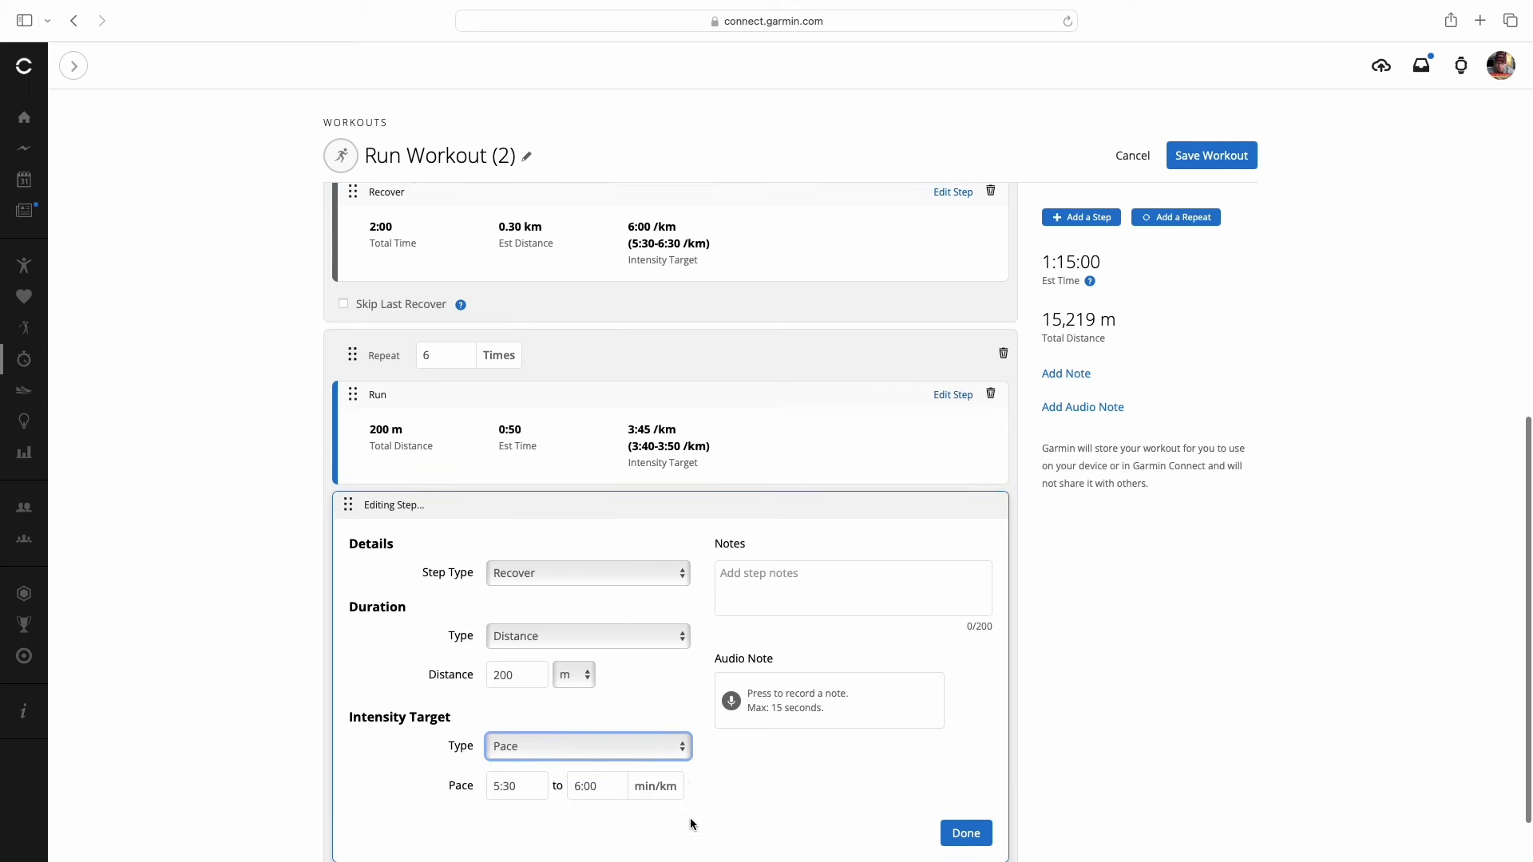
scroll(690, 818, "down", 1)
left_click(625, 742)
key("BackSpace")
key("BackSpace")
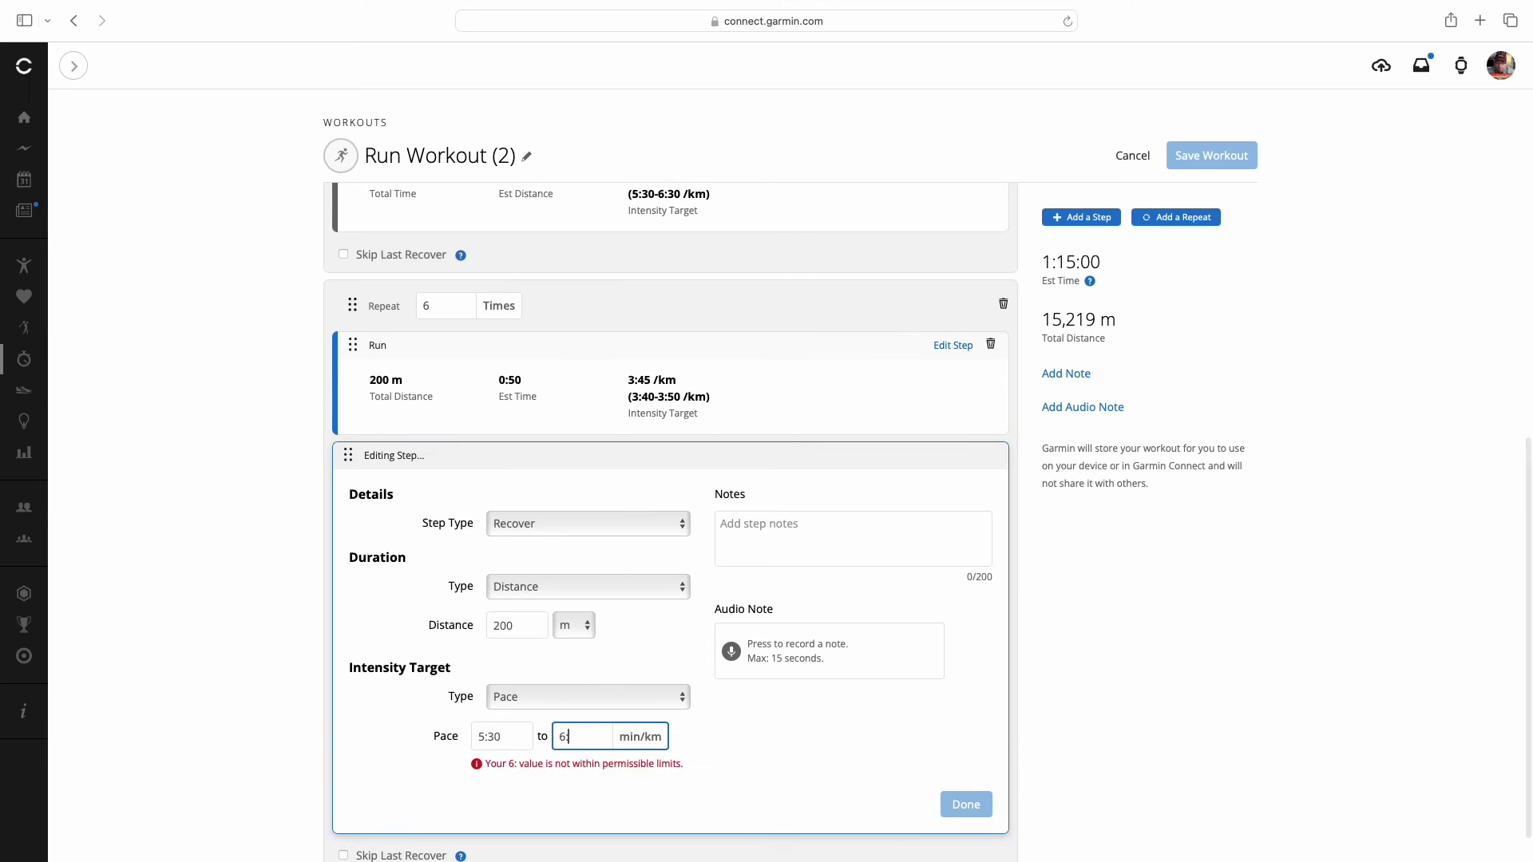
type("30")
left_click(717, 753)
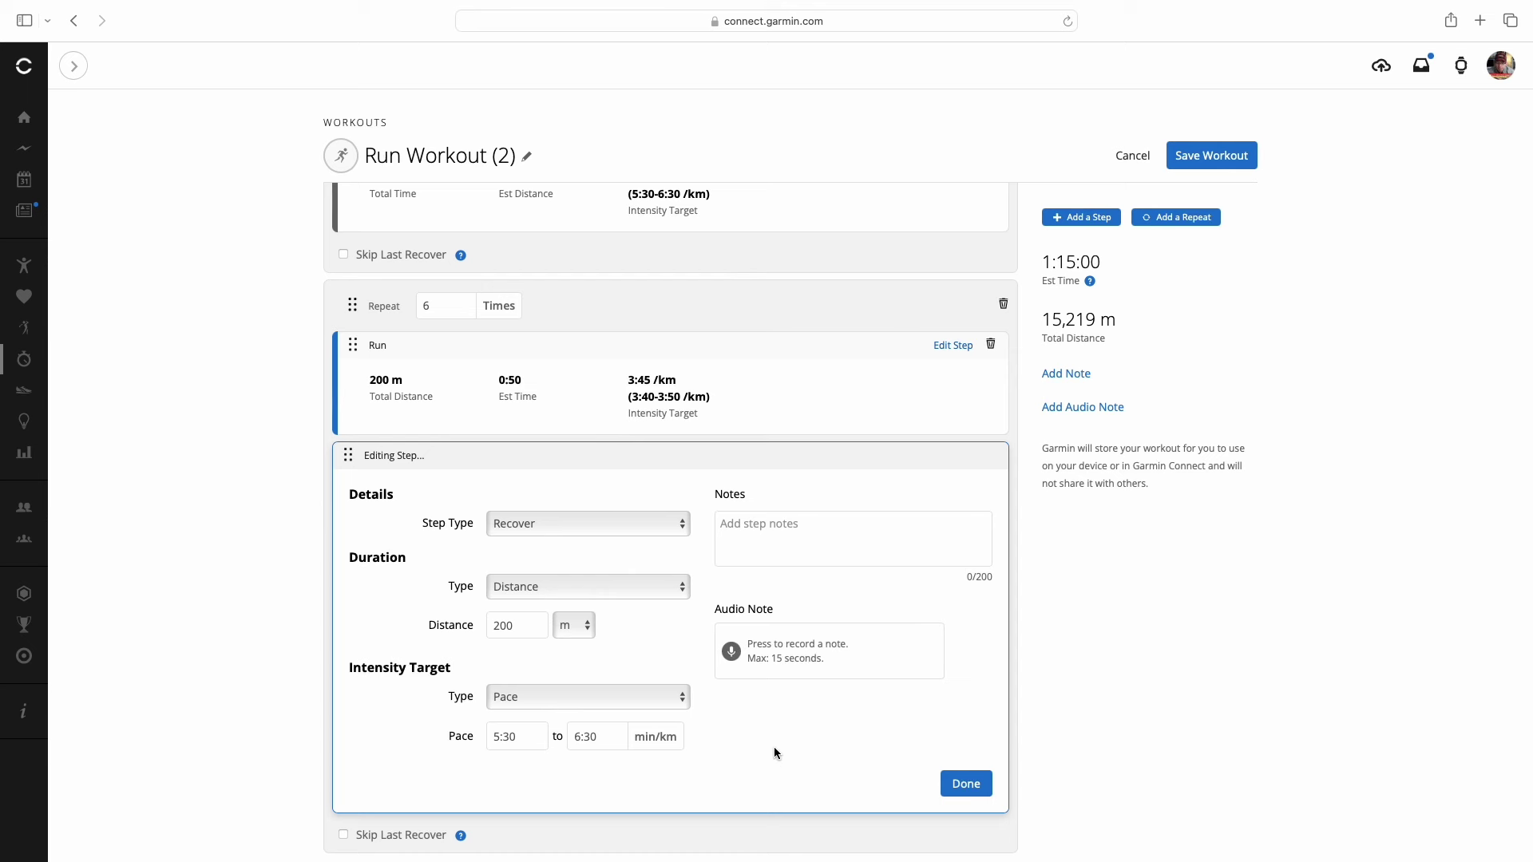
left_click(966, 784)
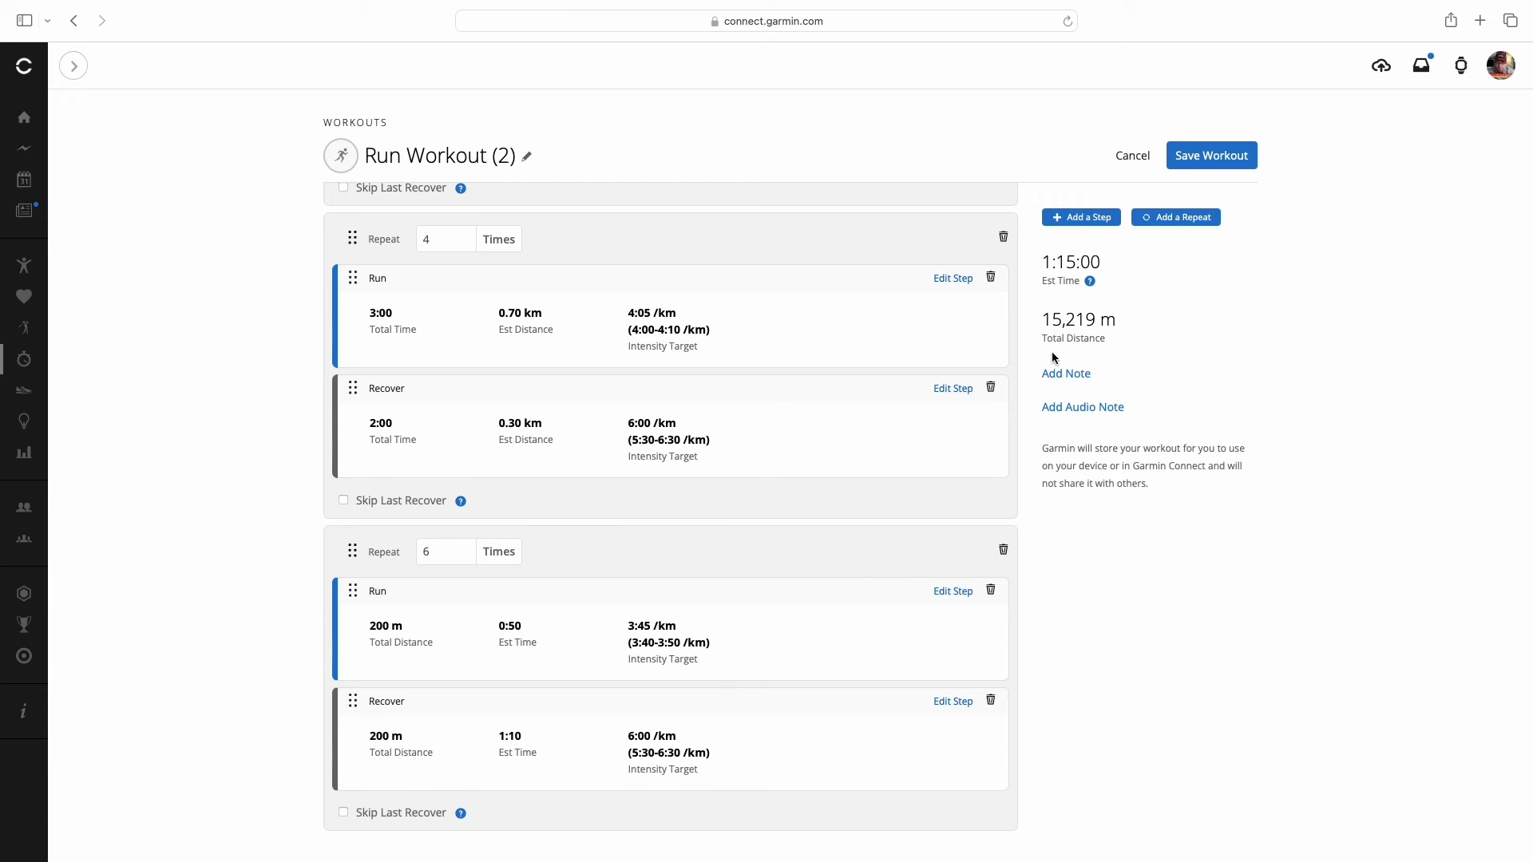
Add a Run step at the end of the workout with its distance in miles.
left_click(1099, 209)
scroll(506, 787, "down", 2)
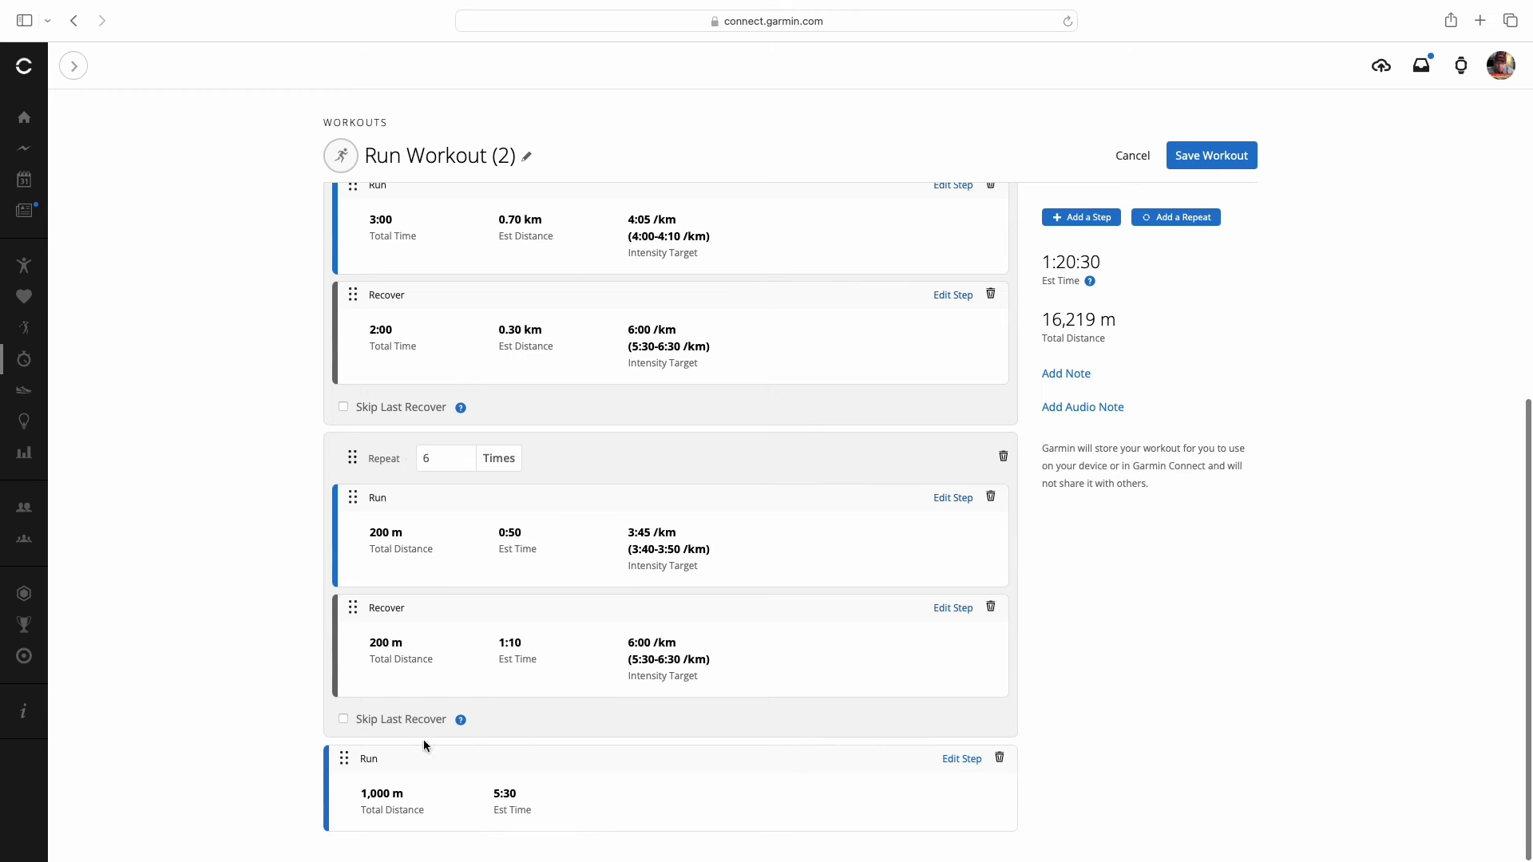
left_click(955, 764)
scroll(738, 778, "down", 4)
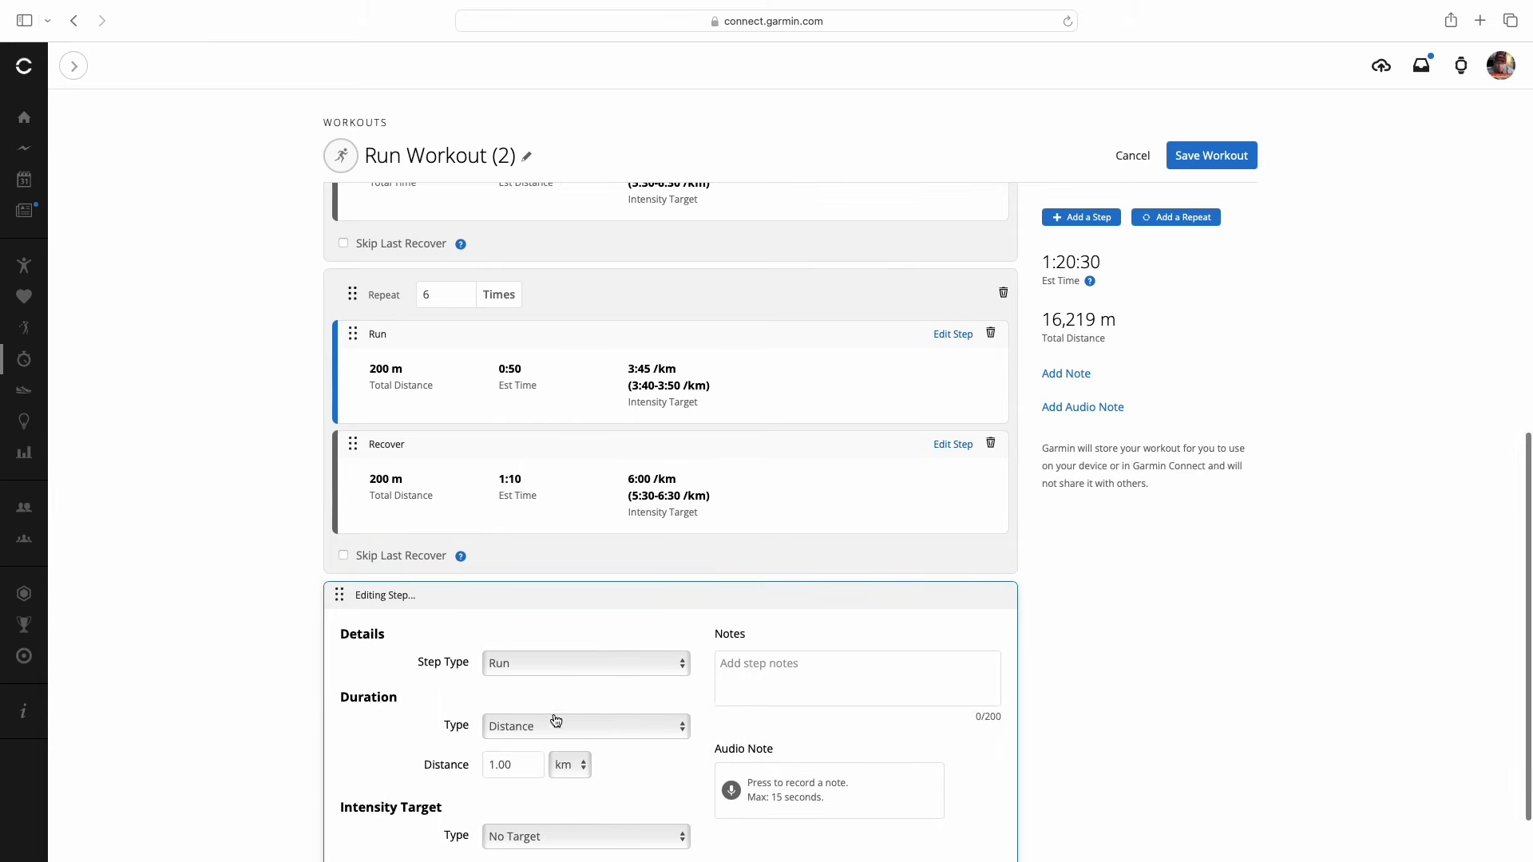
scroll(550, 725, "down", 2)
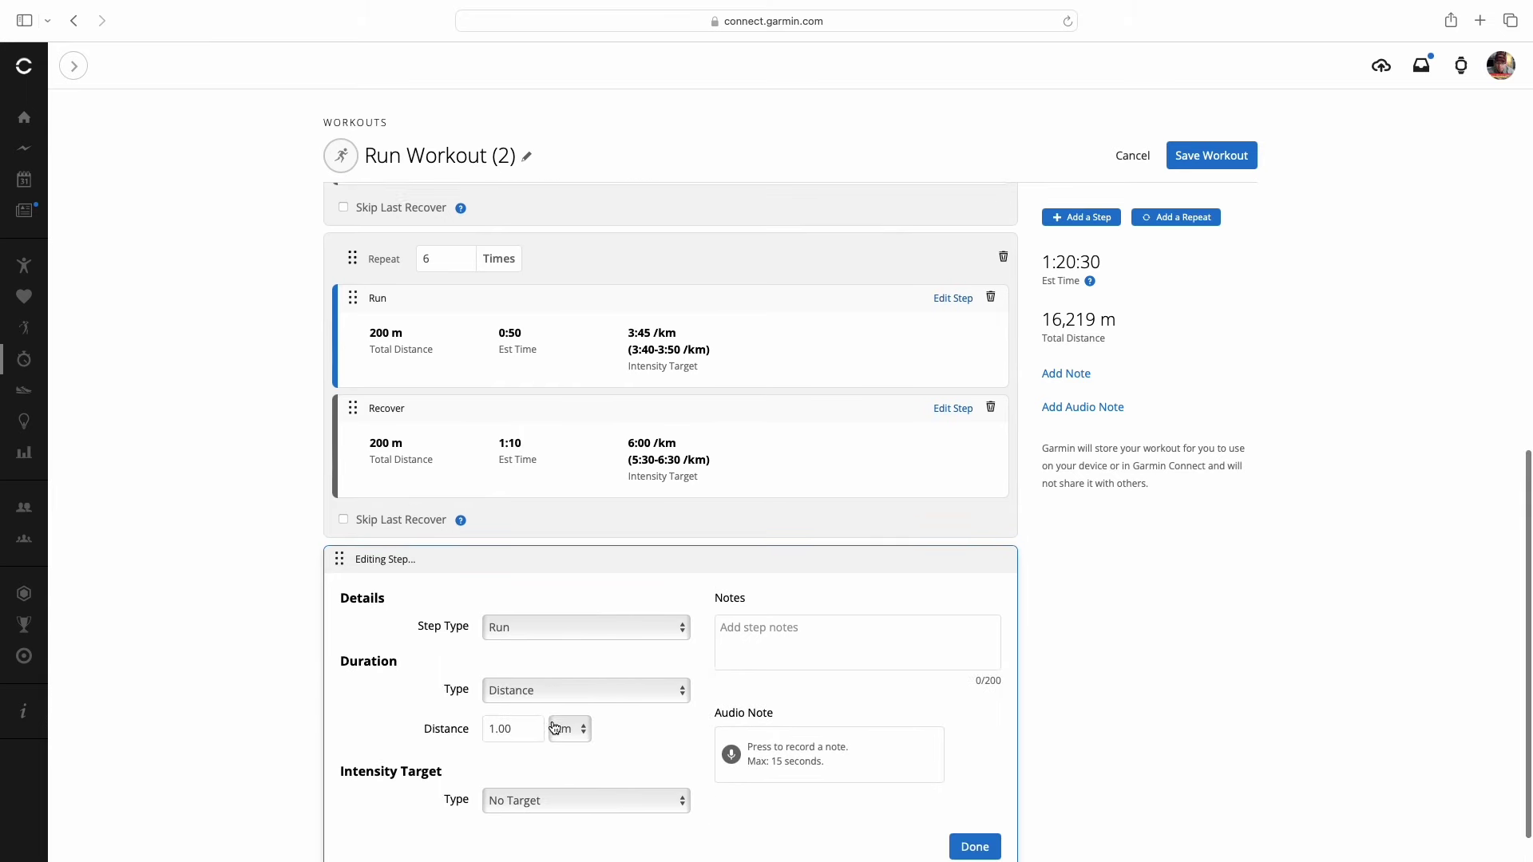
left_click(570, 686)
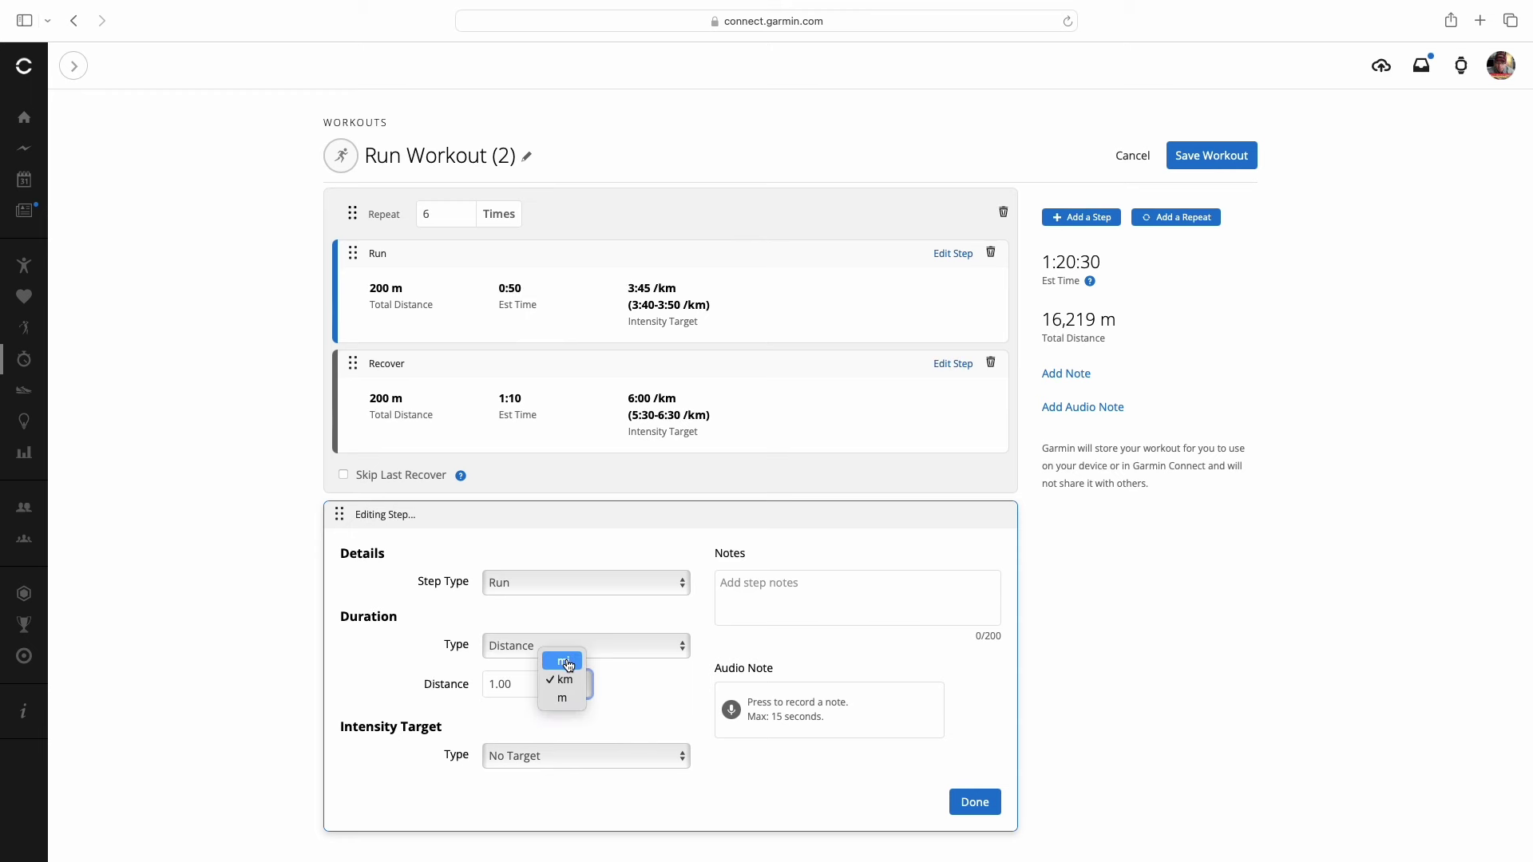
left_click(563, 661)
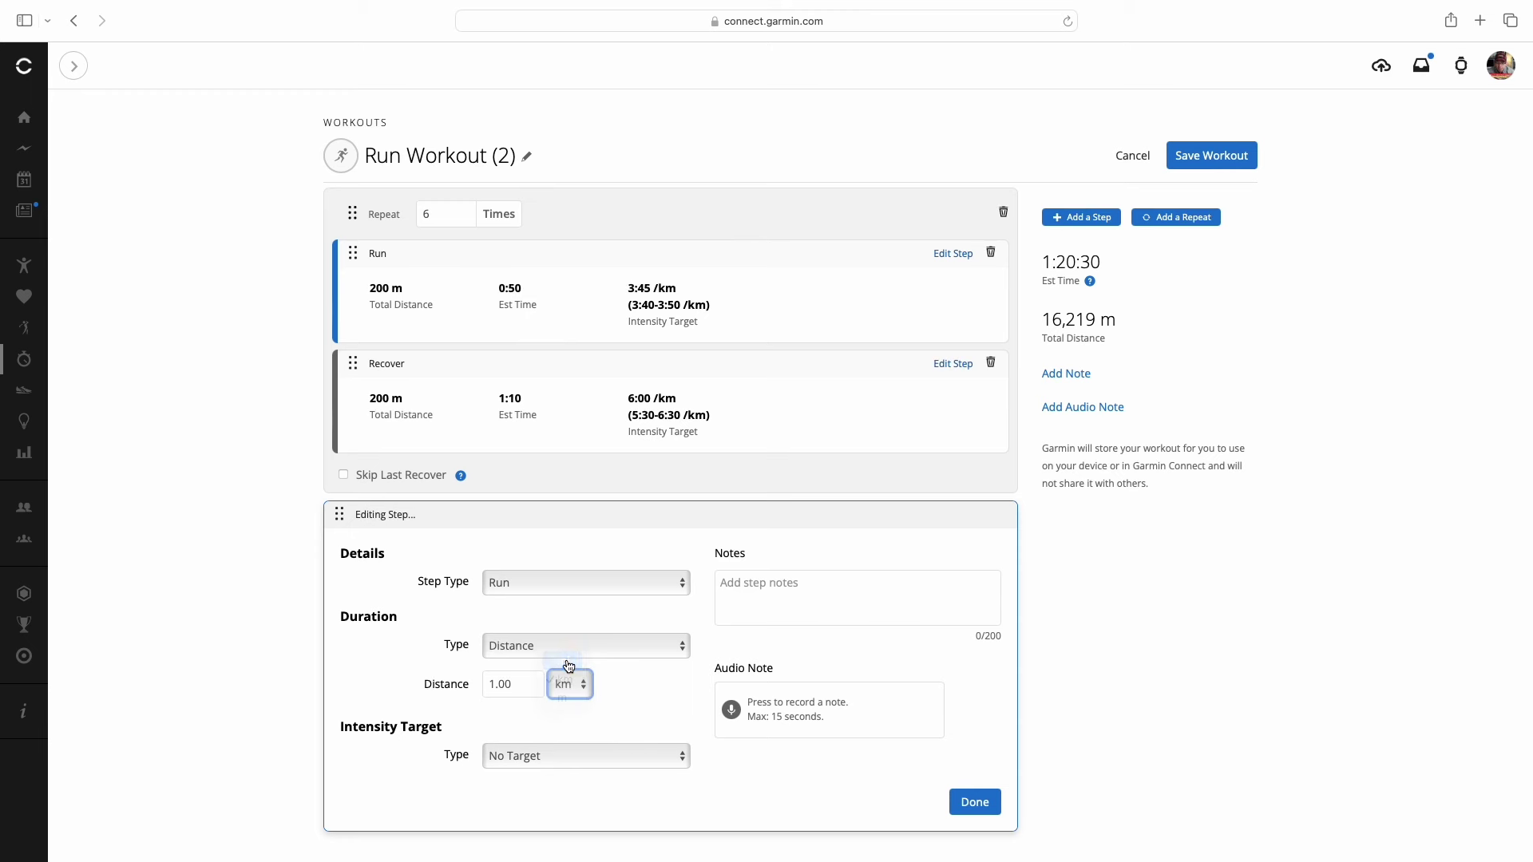
Give the final 1.00 mi Run step a 5:30–6:30 /km pace target.
left_click(546, 763)
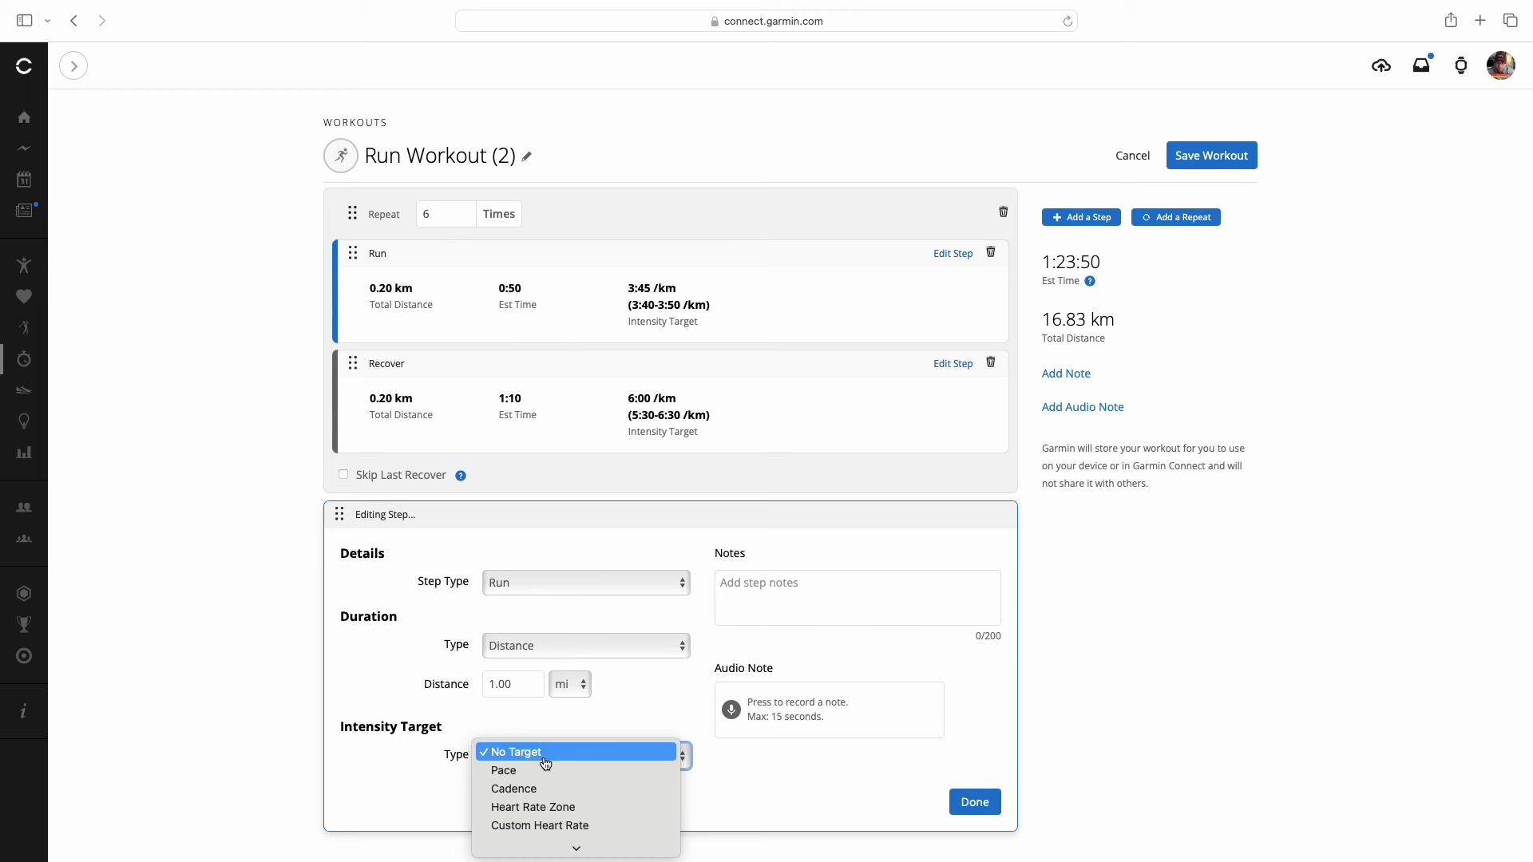
left_click(534, 772)
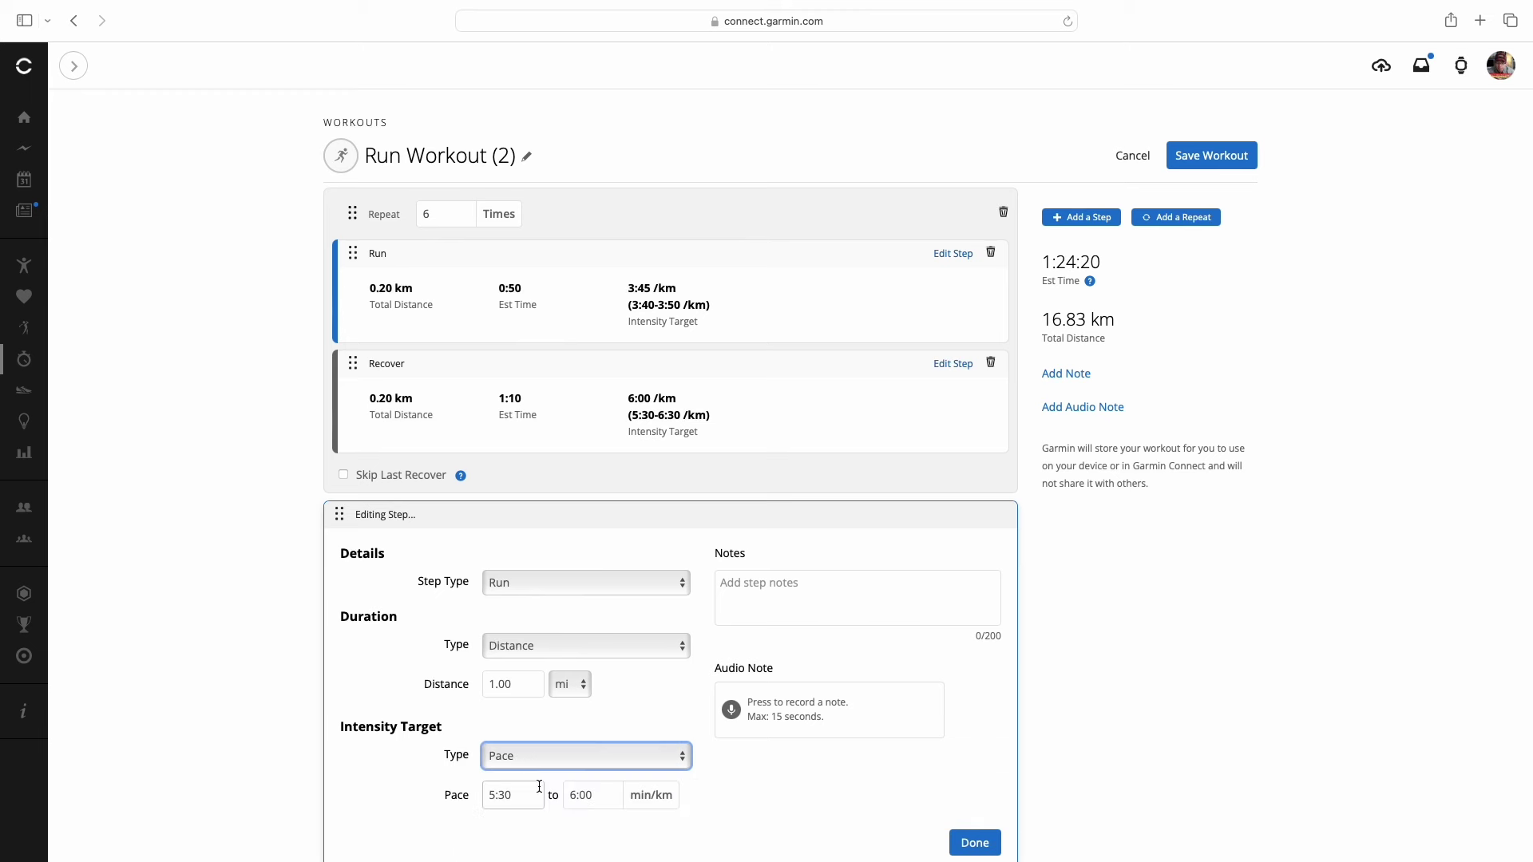
left_click(605, 803)
key("BackSpace")
key("BackSpace")
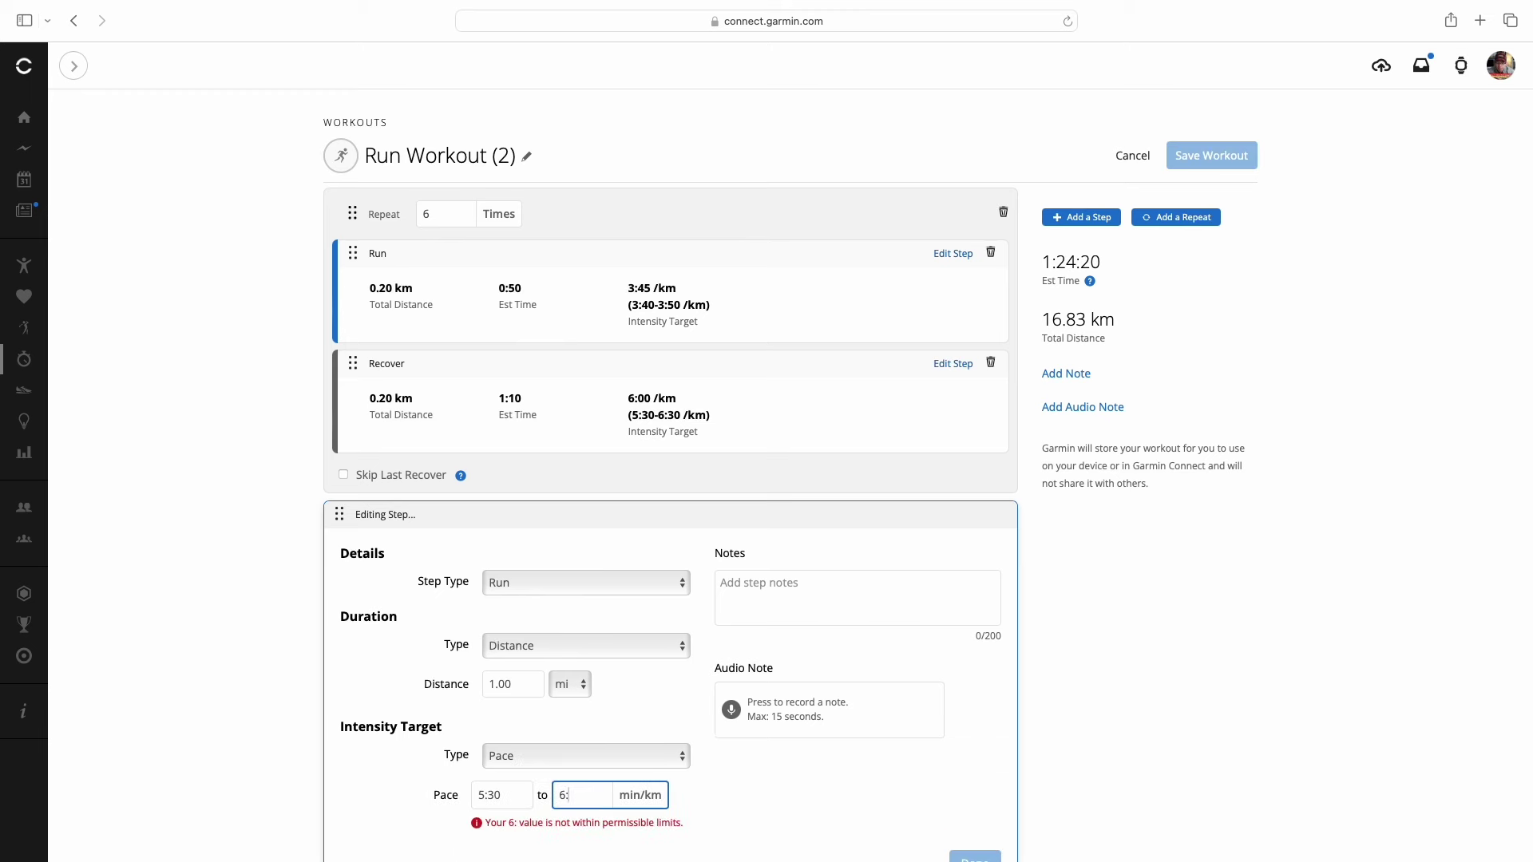
type("30")
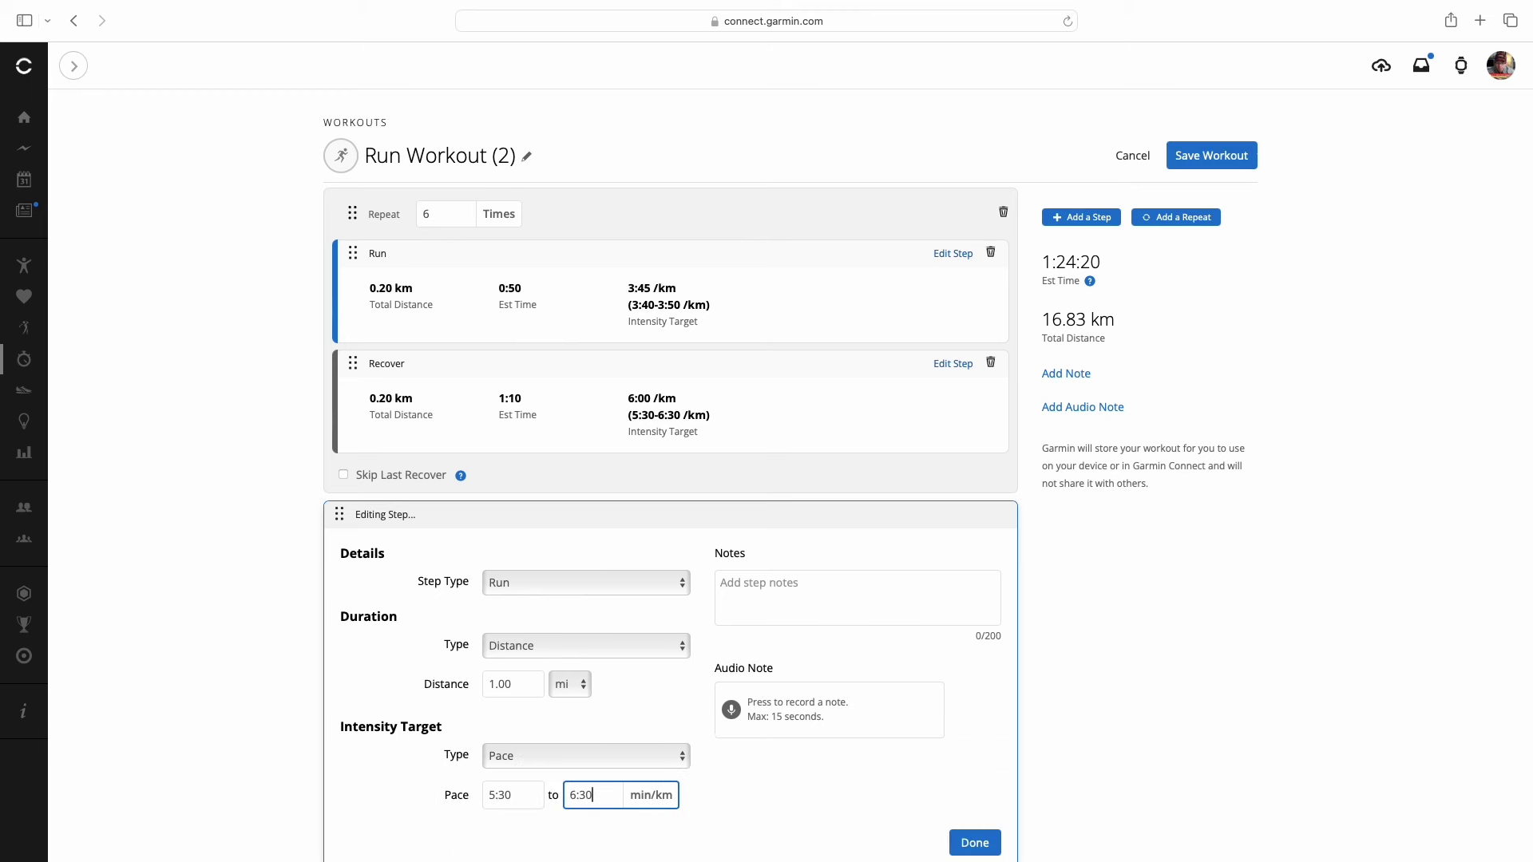
left_click(974, 842)
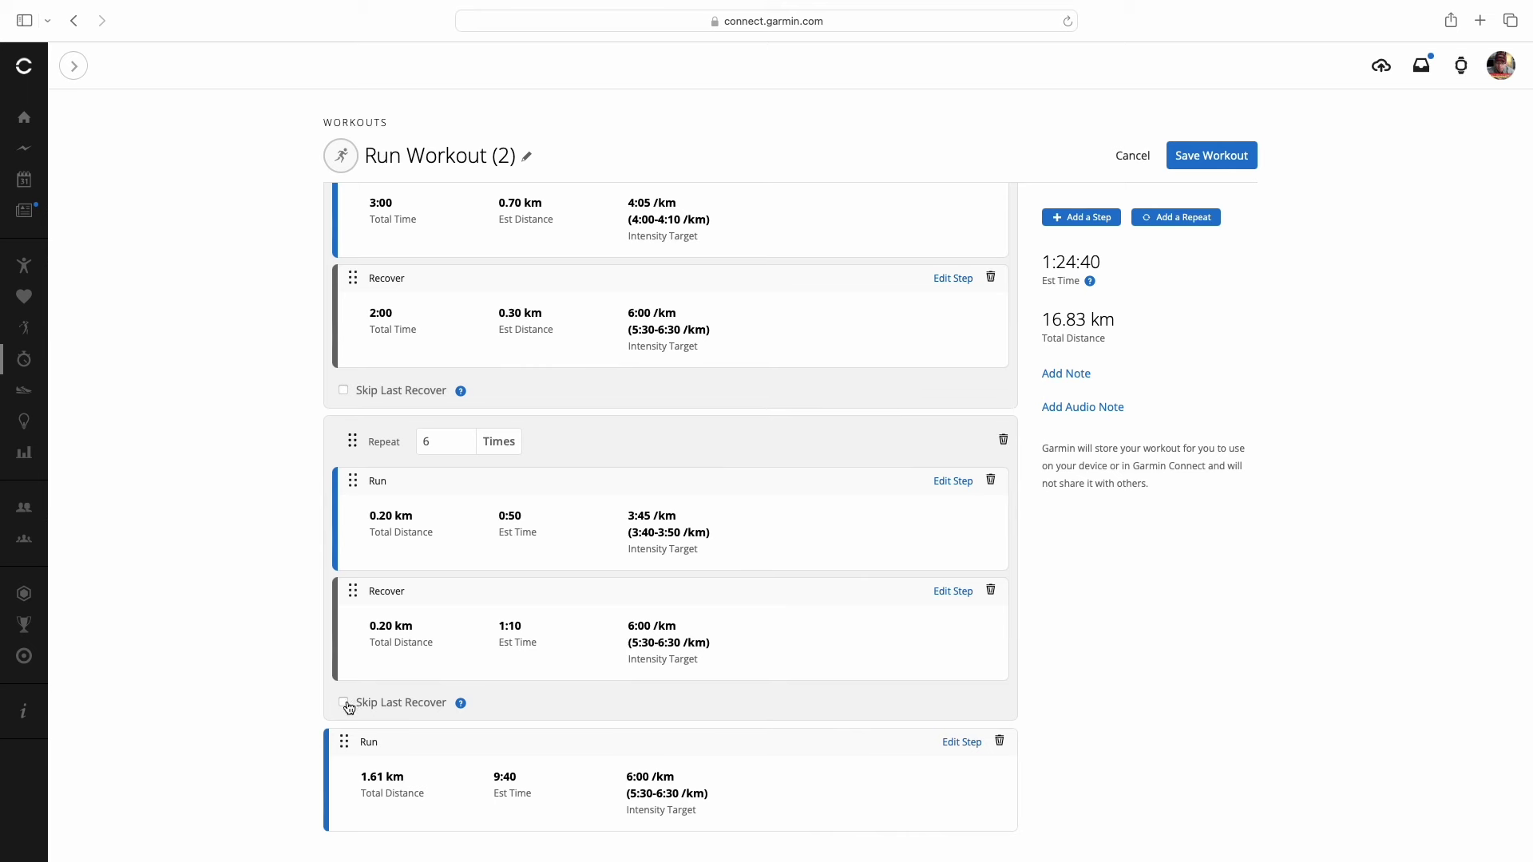
scroll(355, 706, "up", 1)
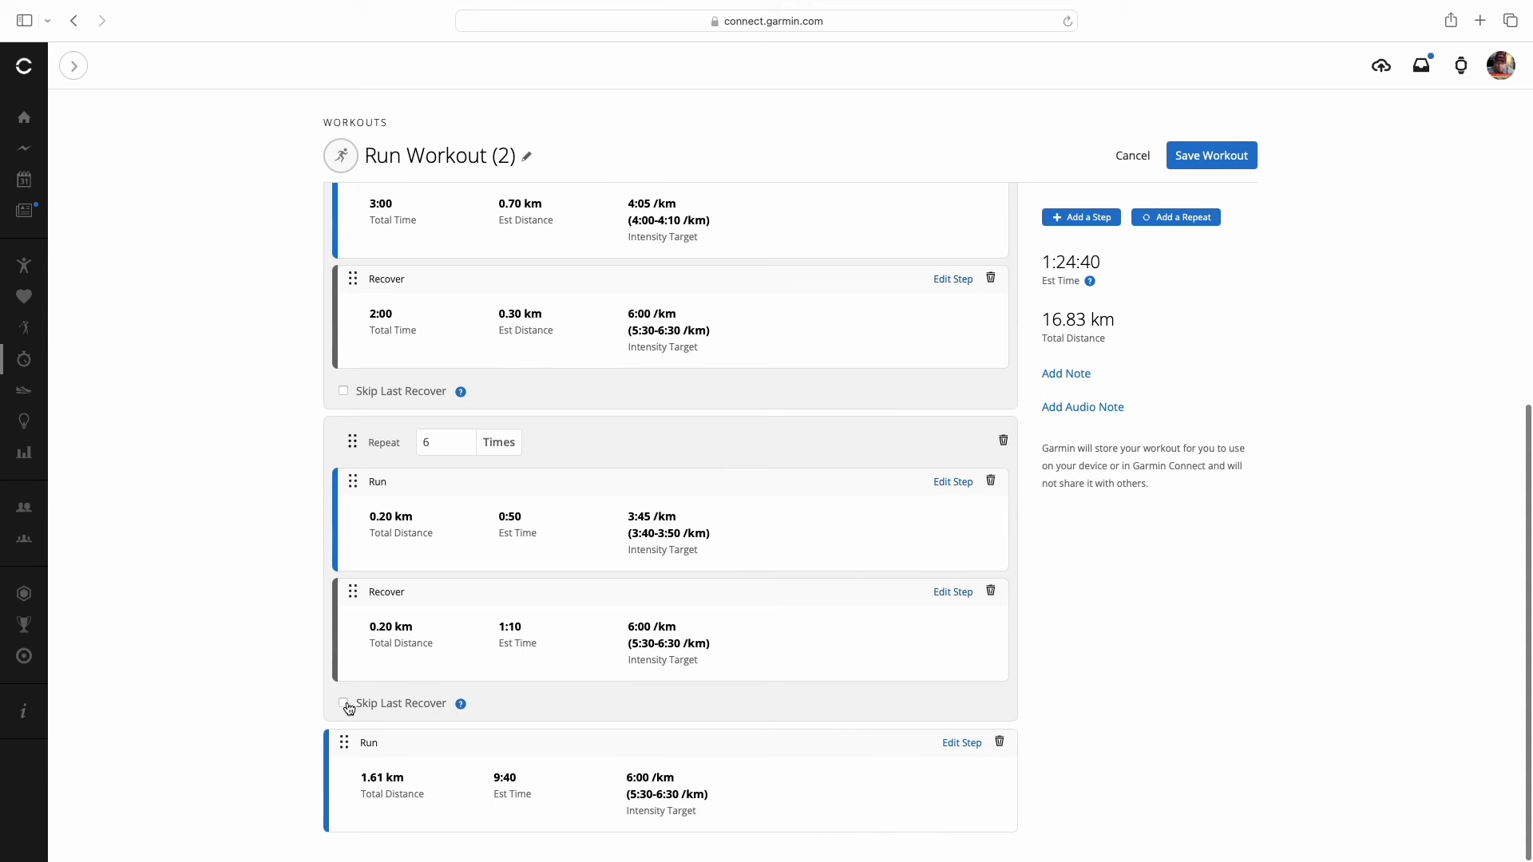
left_click(345, 704)
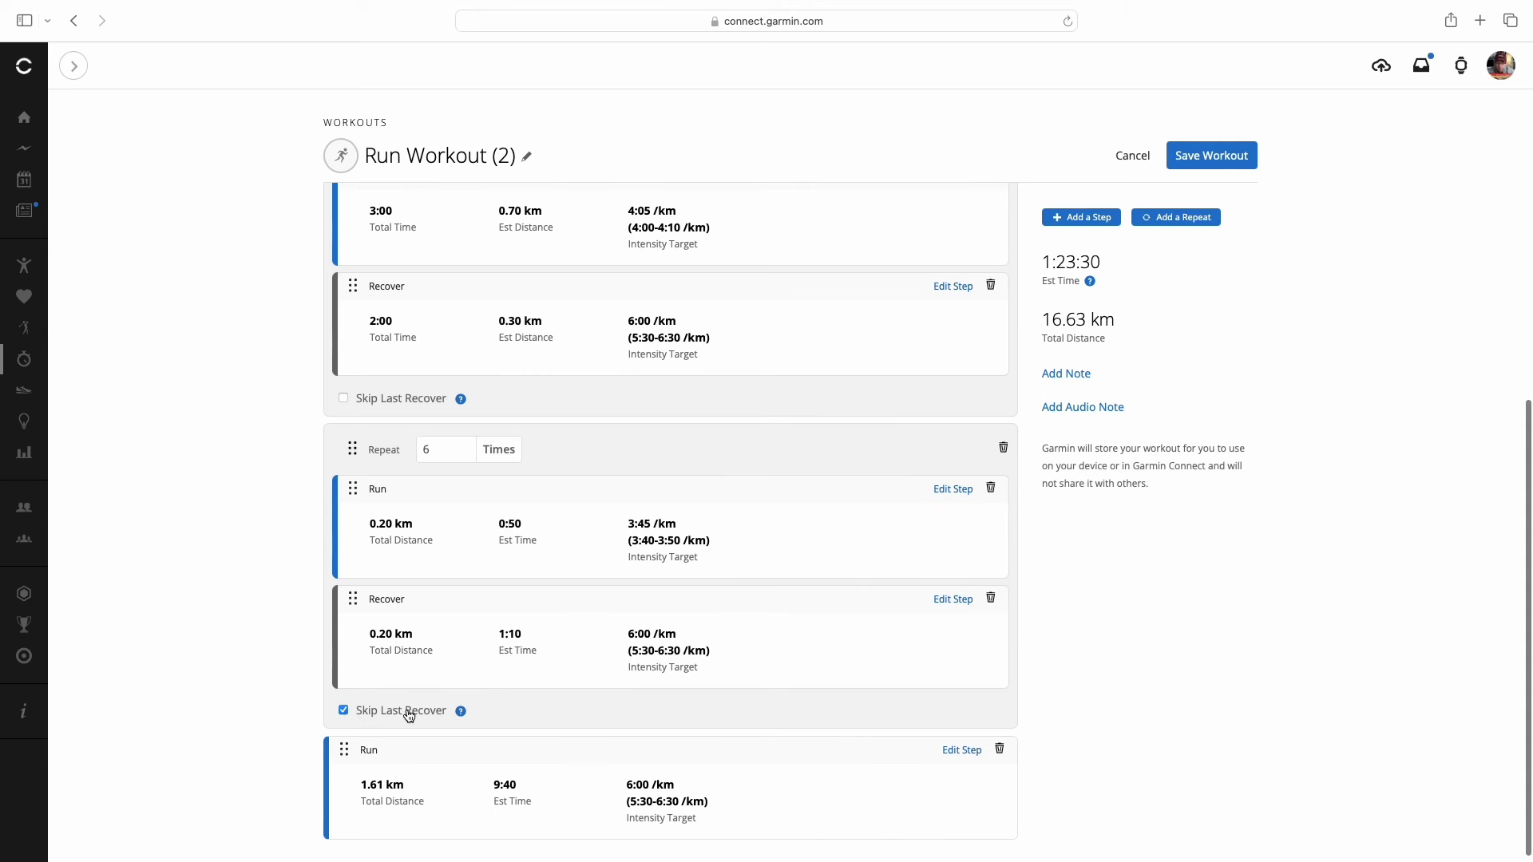
left_click(426, 446)
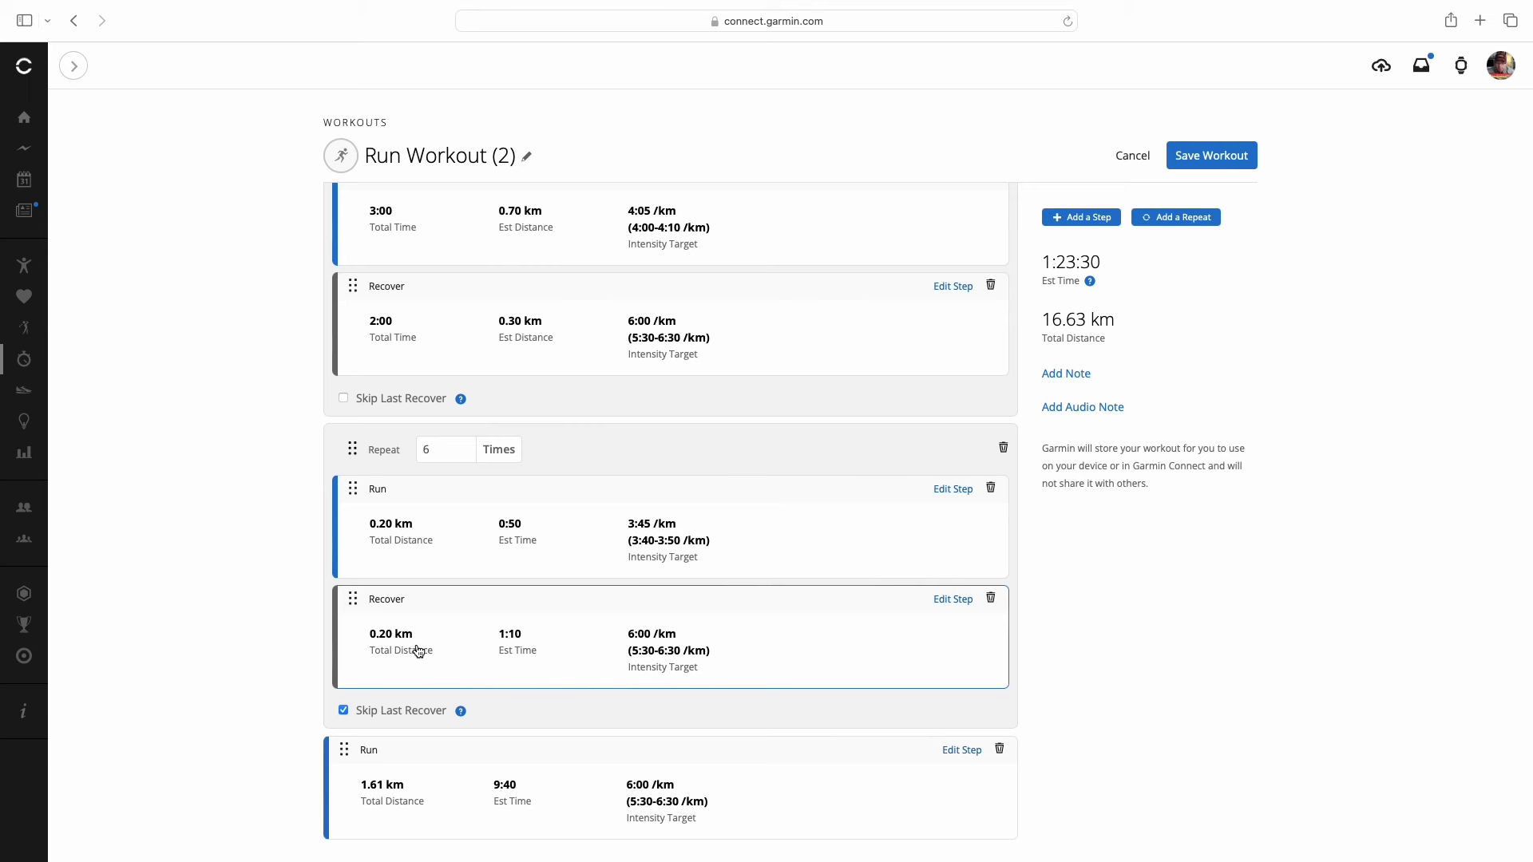
scroll(421, 631, "up", 1)
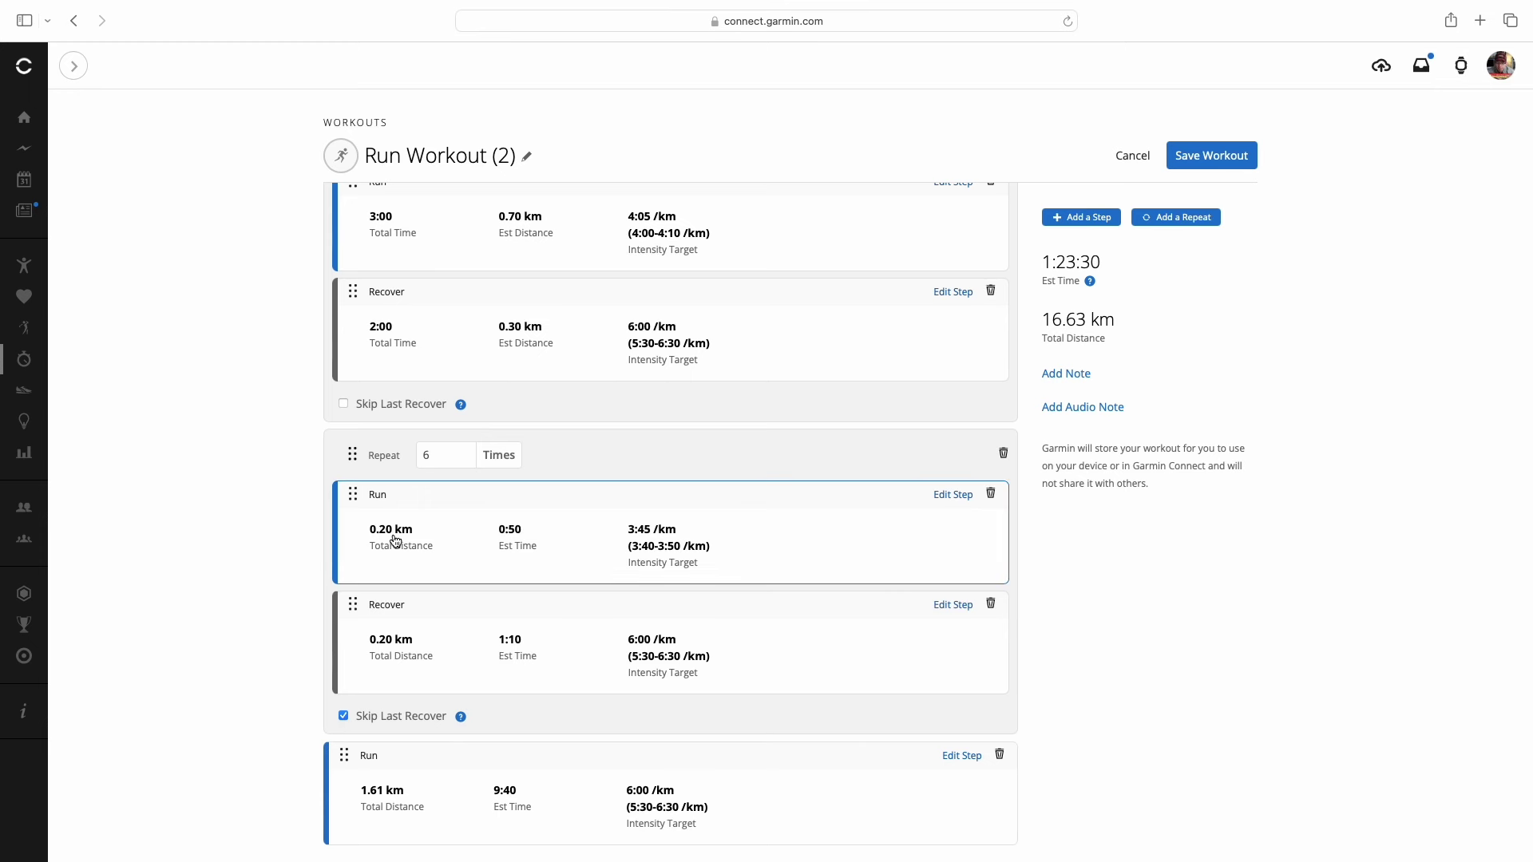
scroll(396, 540, "up", 1)
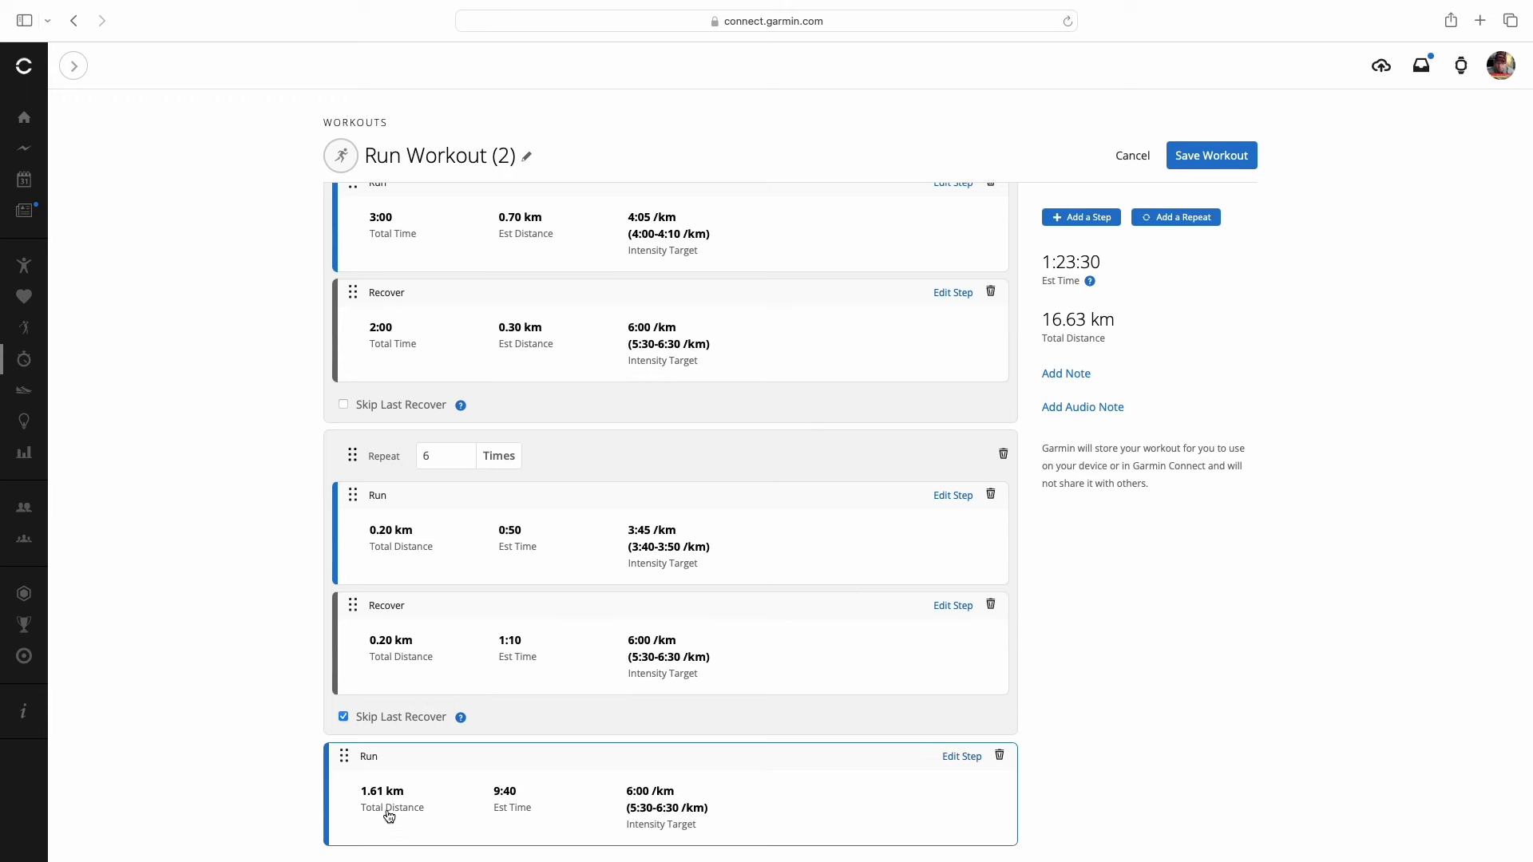
scroll(343, 722, "down", 1)
left_click(344, 713)
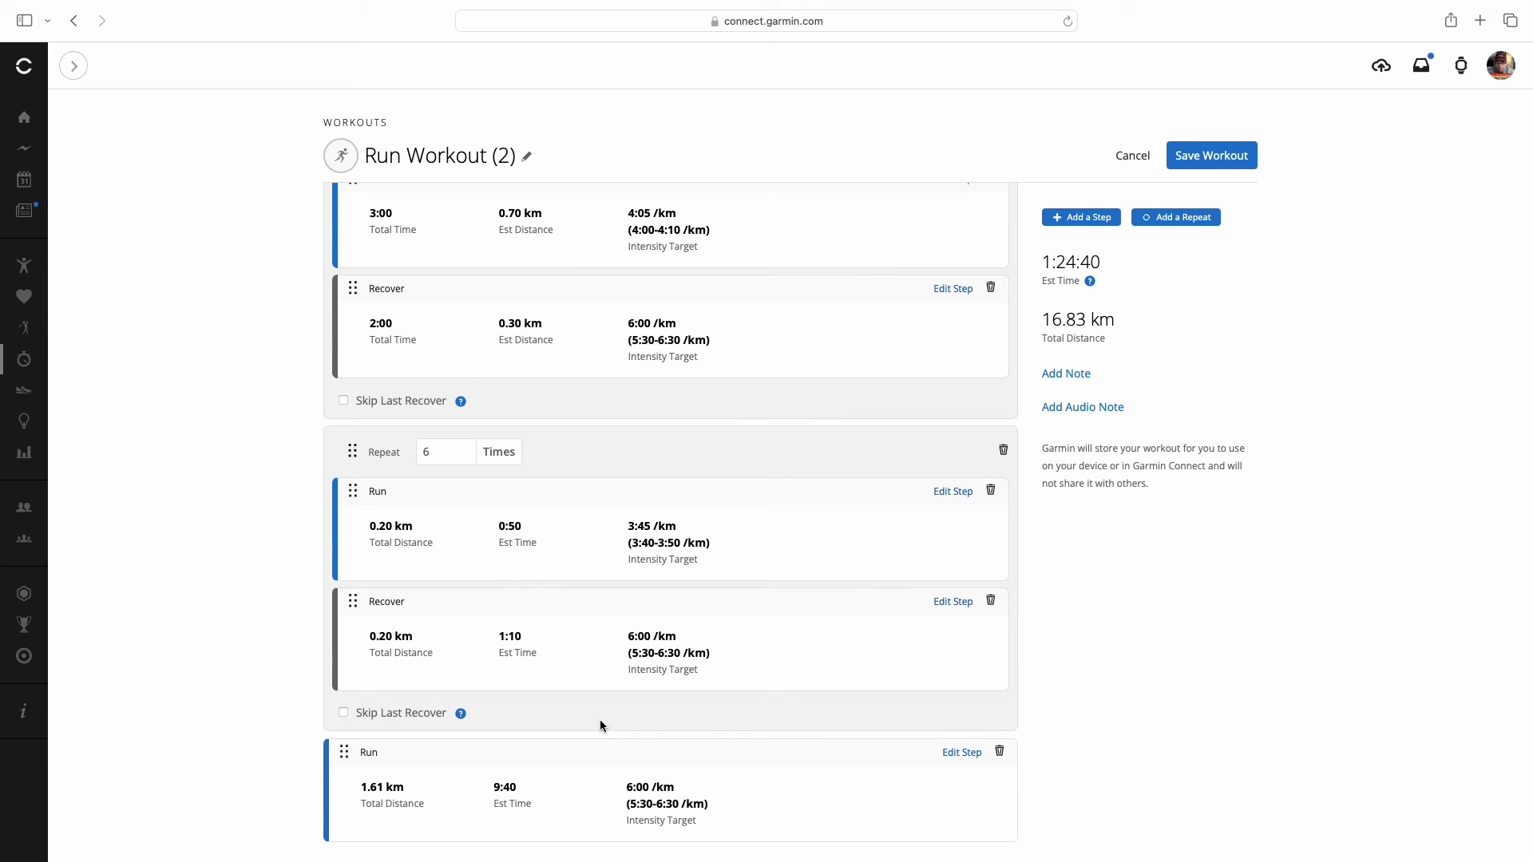
scroll(600, 720, "down", 1)
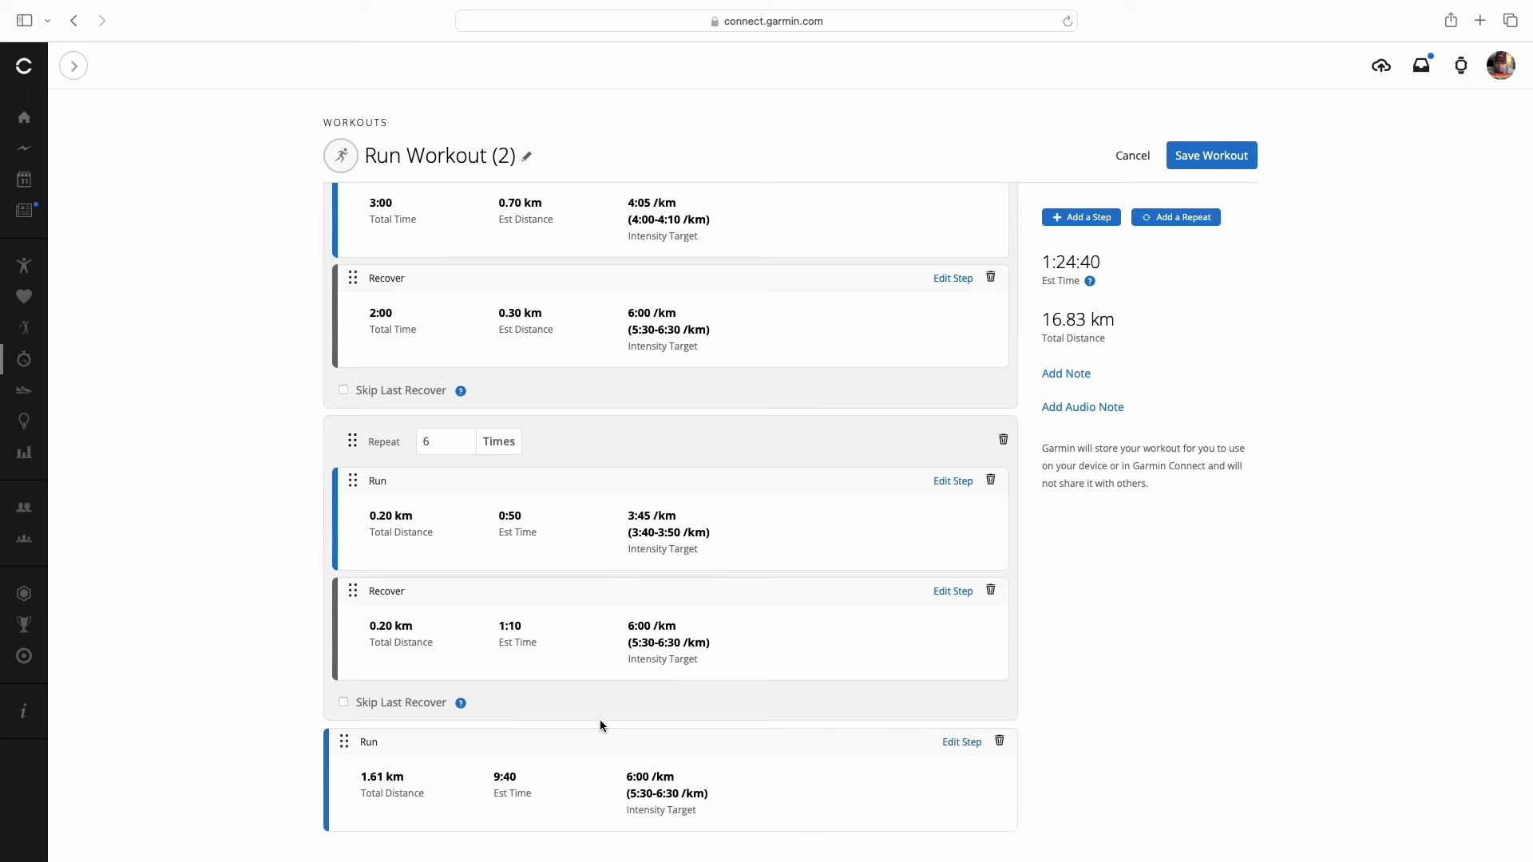
Clear the 'Run Workout (2)' title and type 'JD Q2 Week 1 Half Training'.
scroll(732, 582, "up", 5)
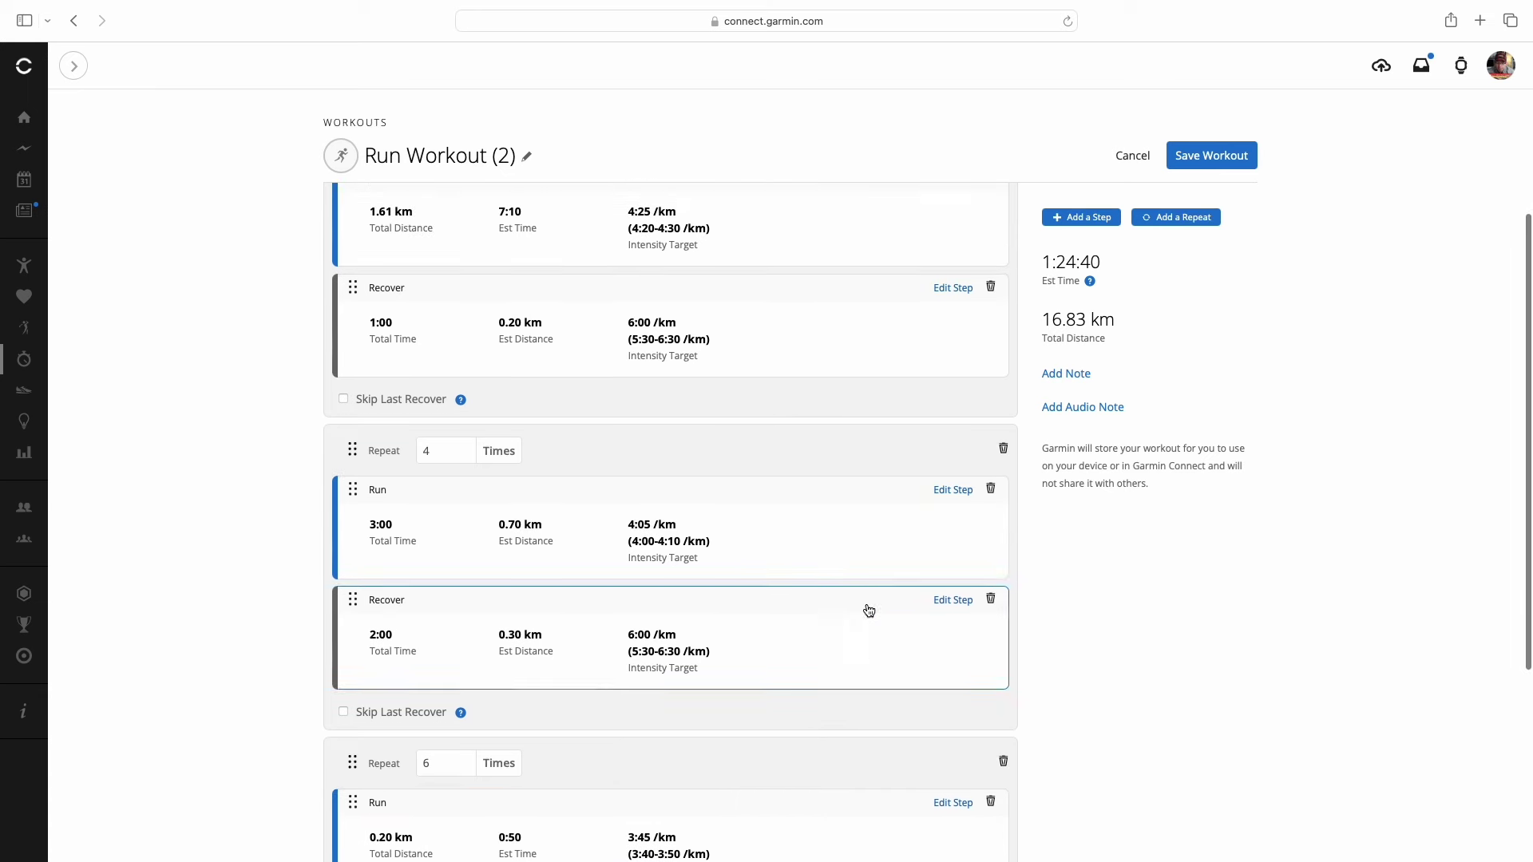
scroll(514, 332, "up", 3)
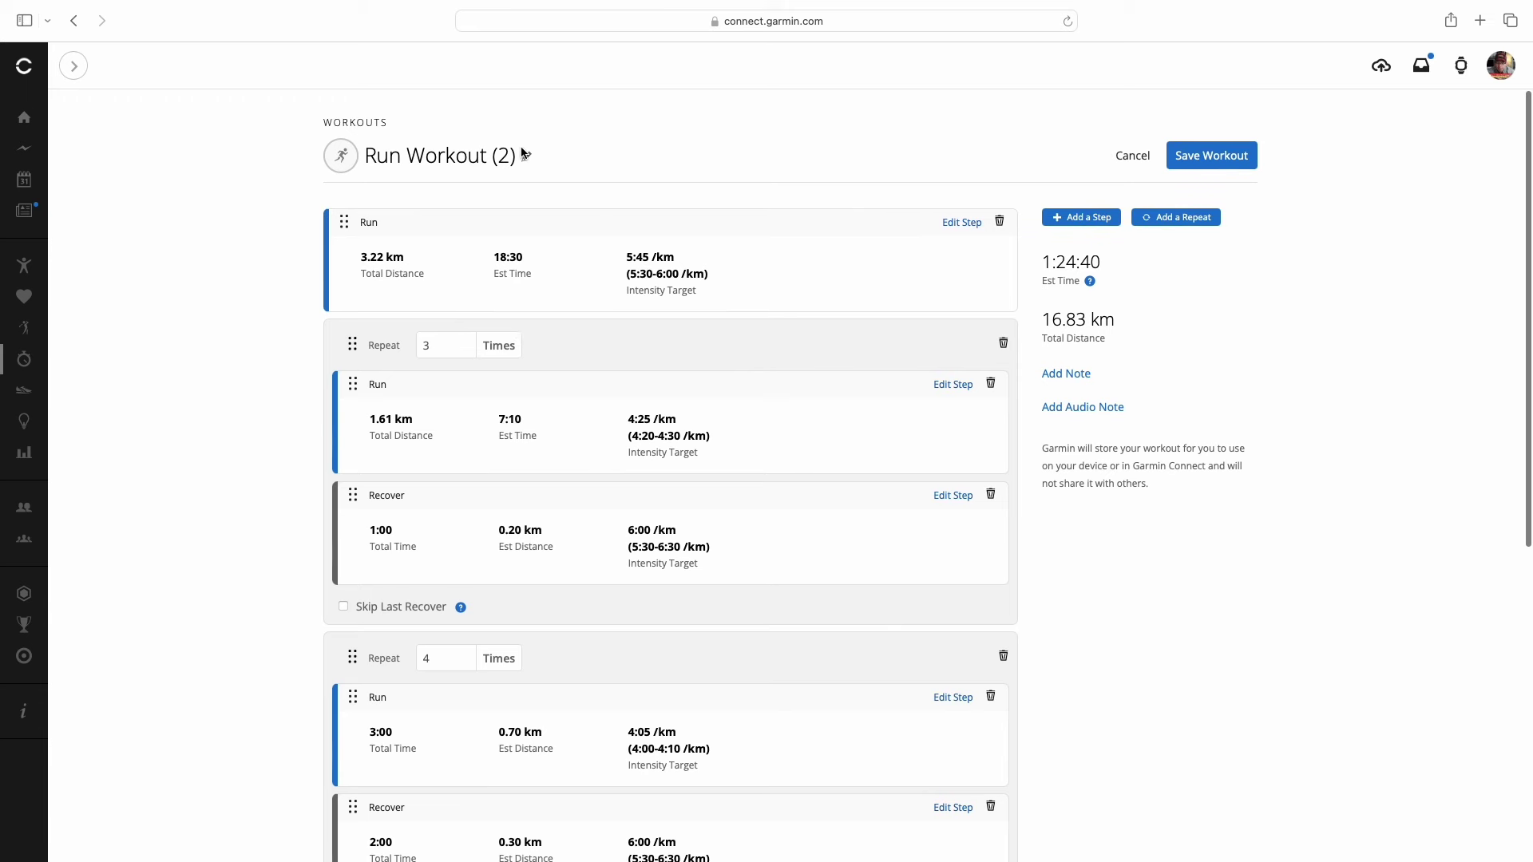
left_click(525, 155)
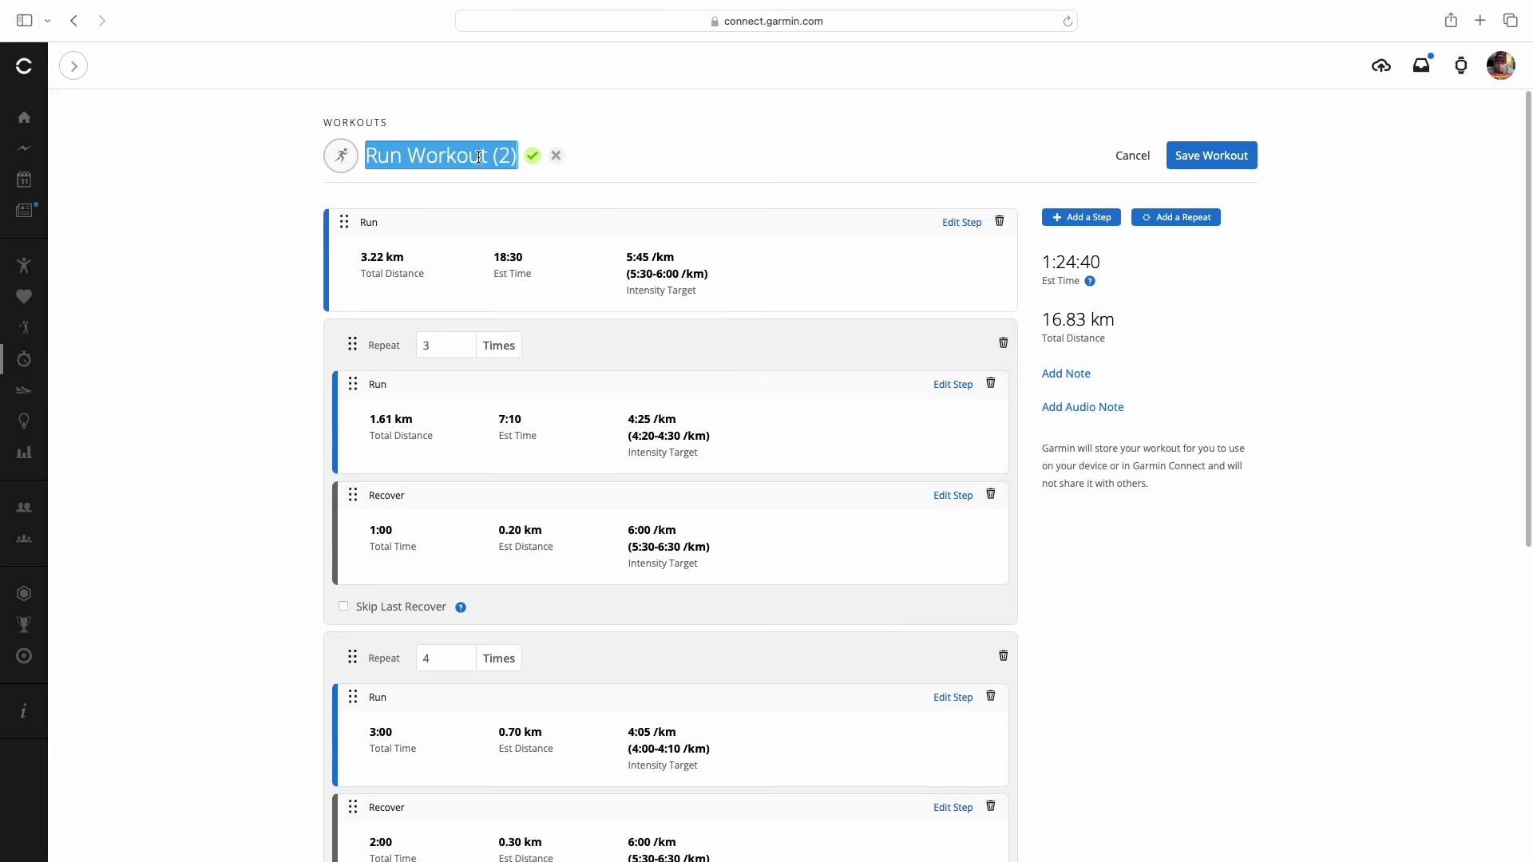
key("BackSpace")
type("J")
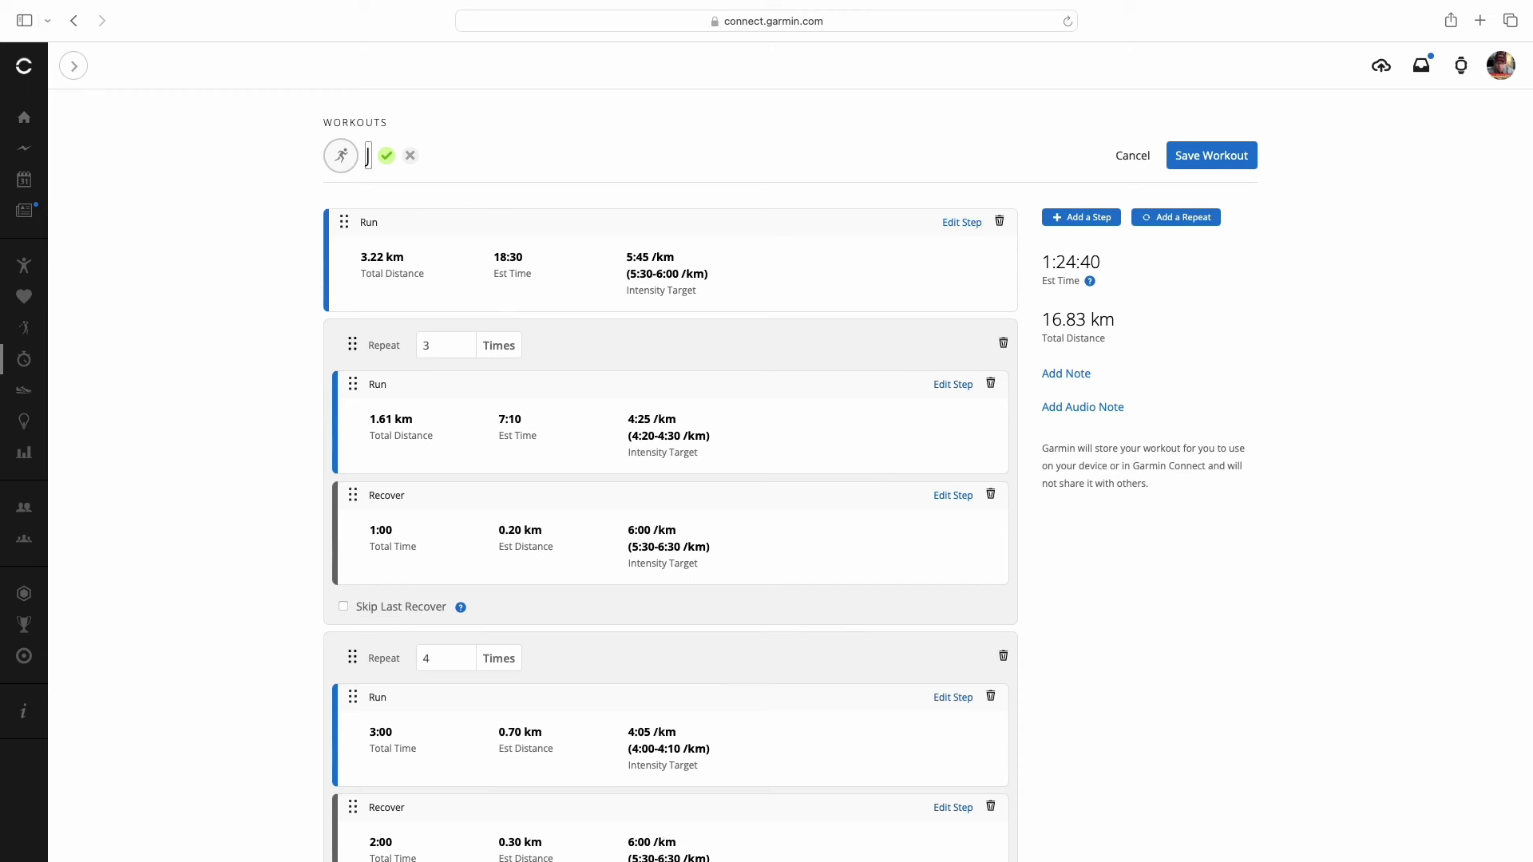
type("D Q2")
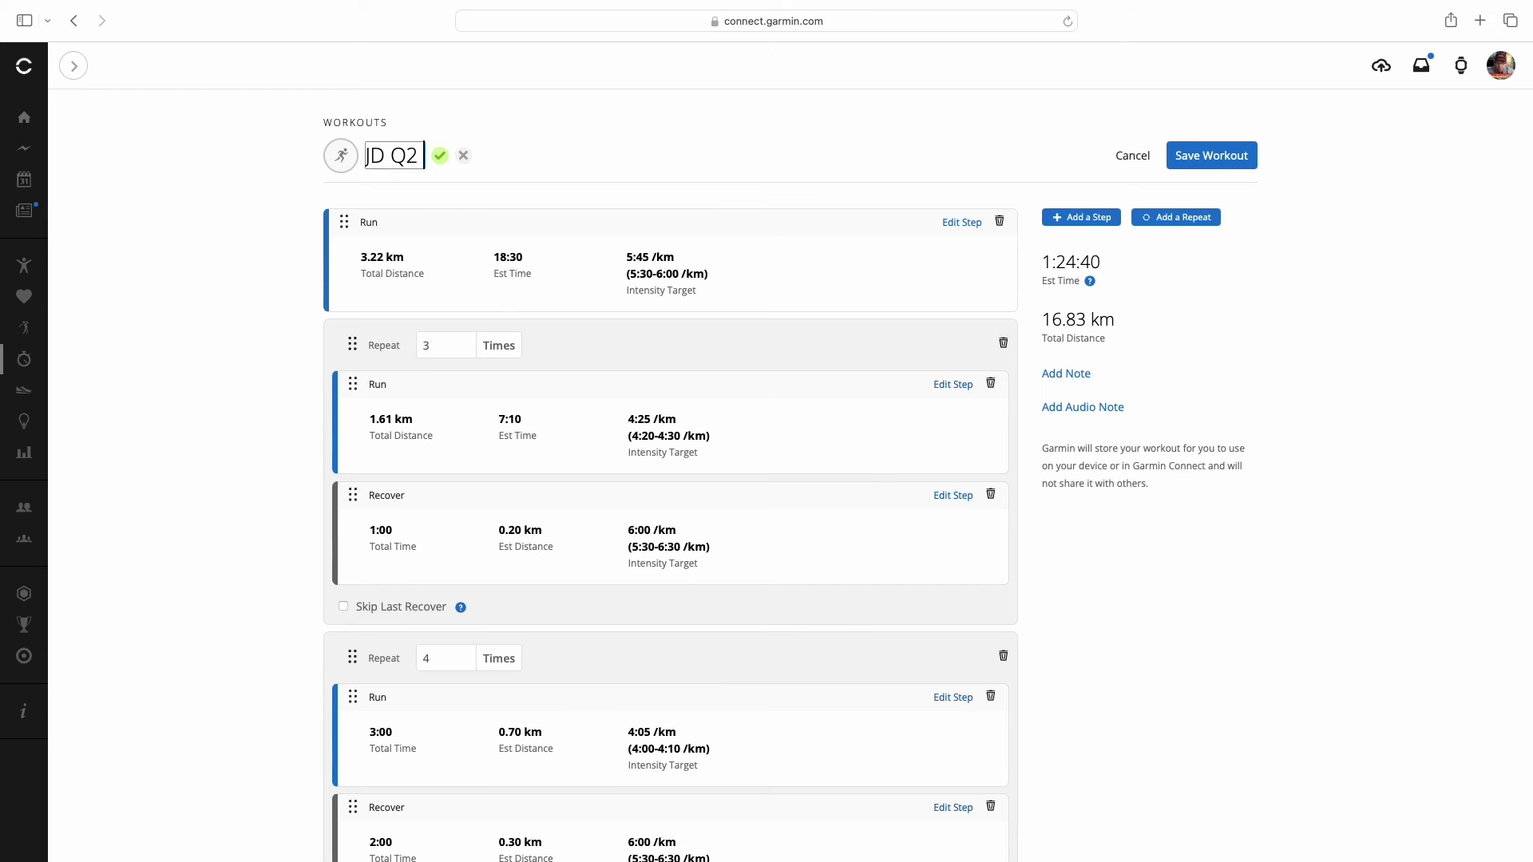
type(" Week 1 Half T")
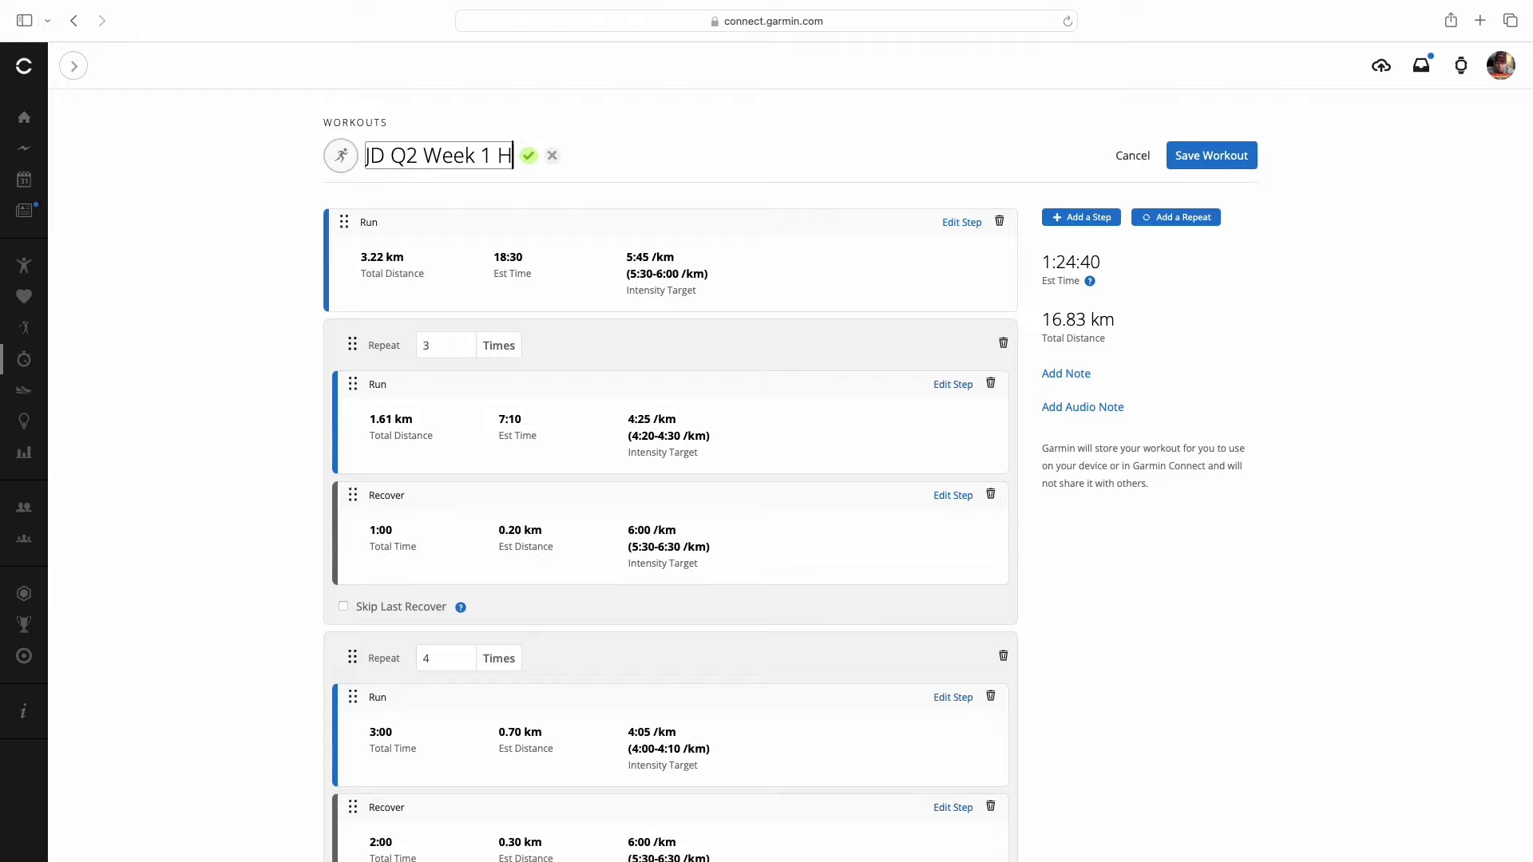
type("raining")
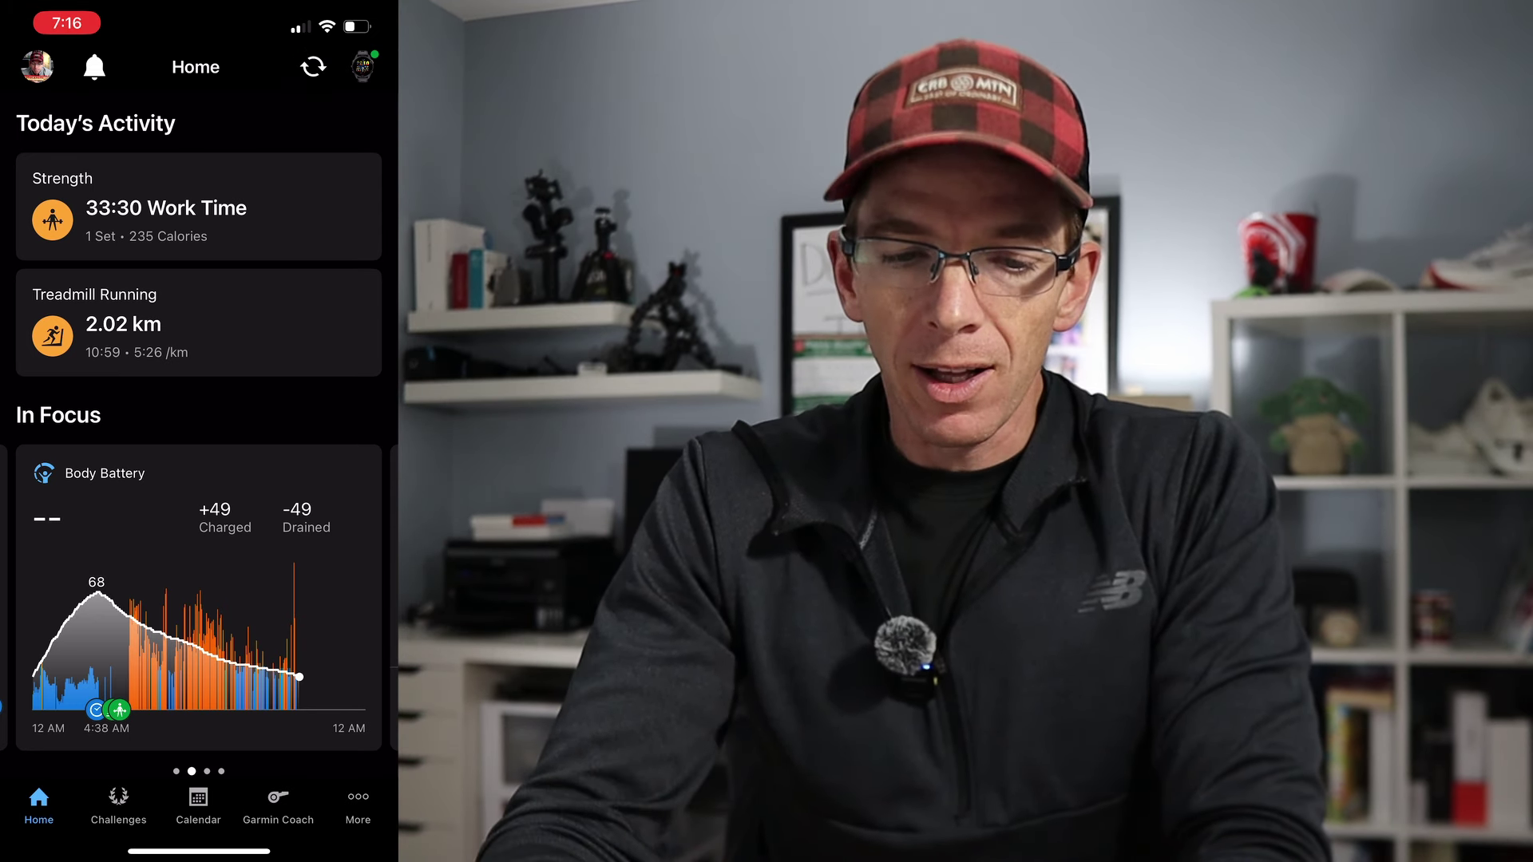
left_click(357, 806)
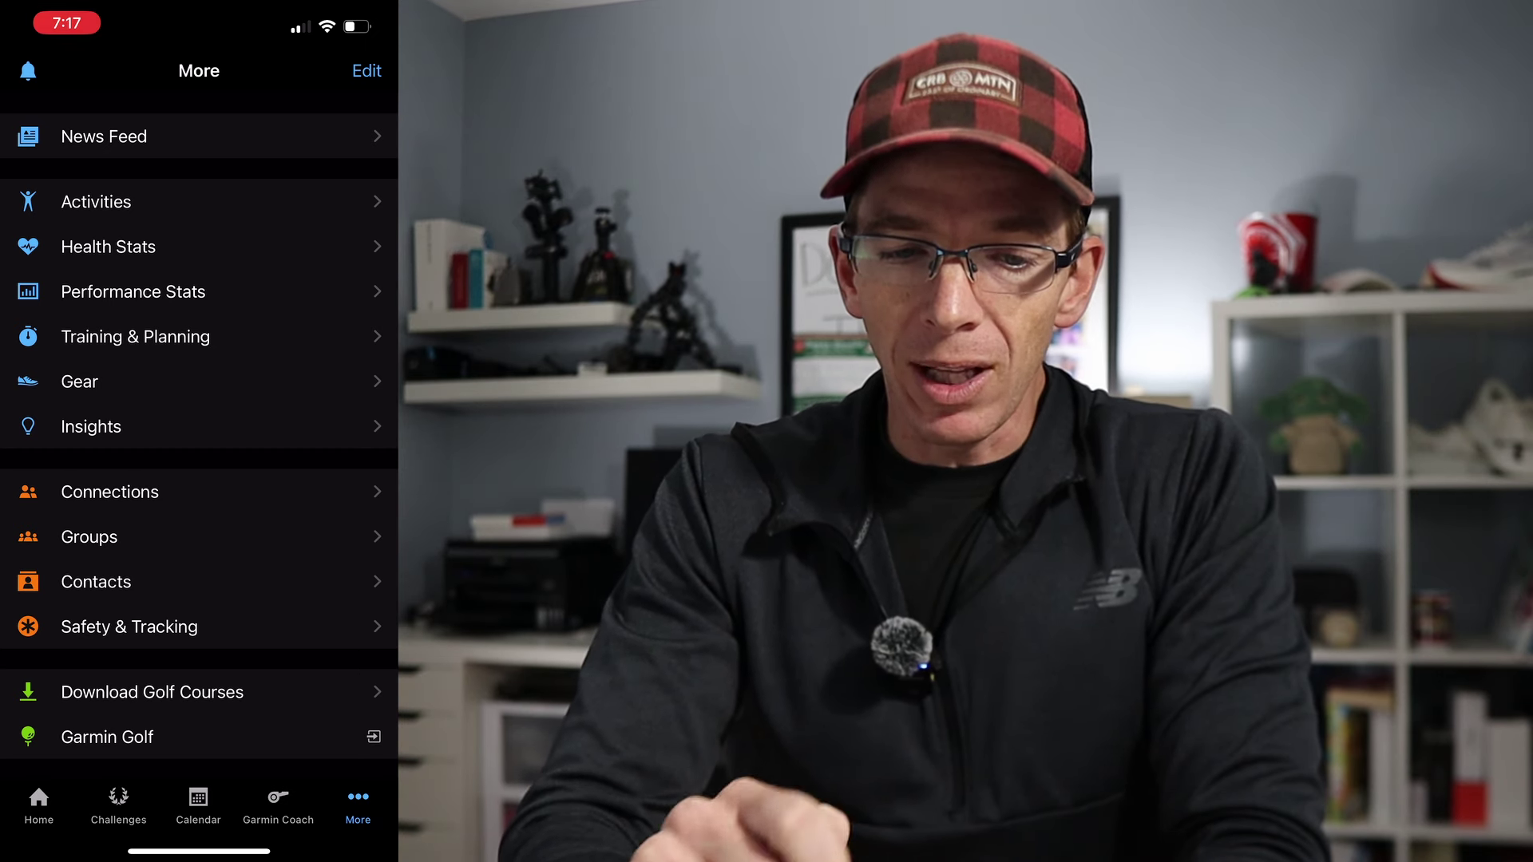
left_click(136, 336)
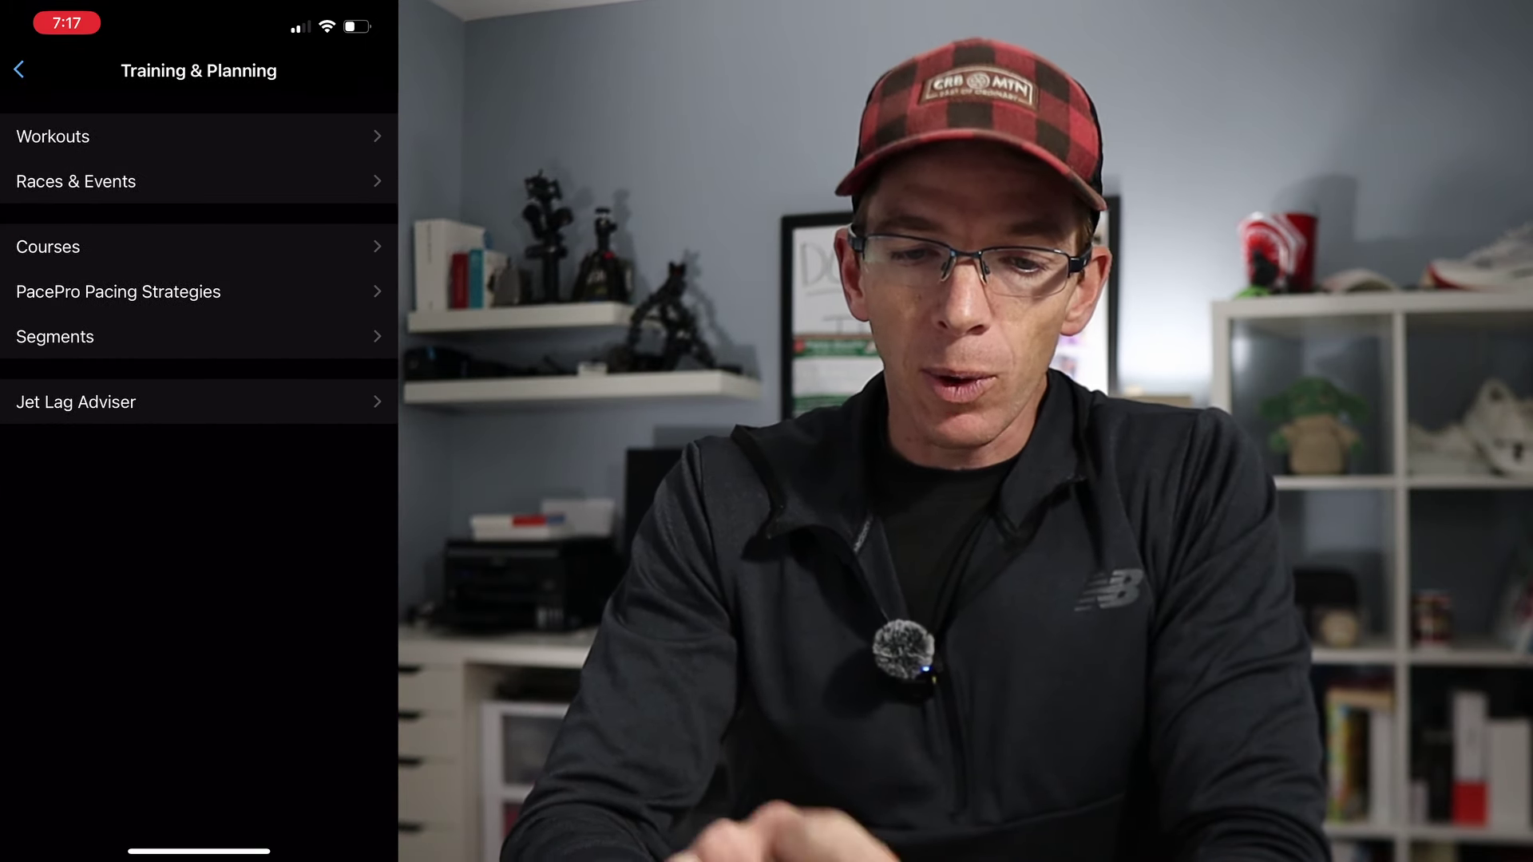
left_click(53, 137)
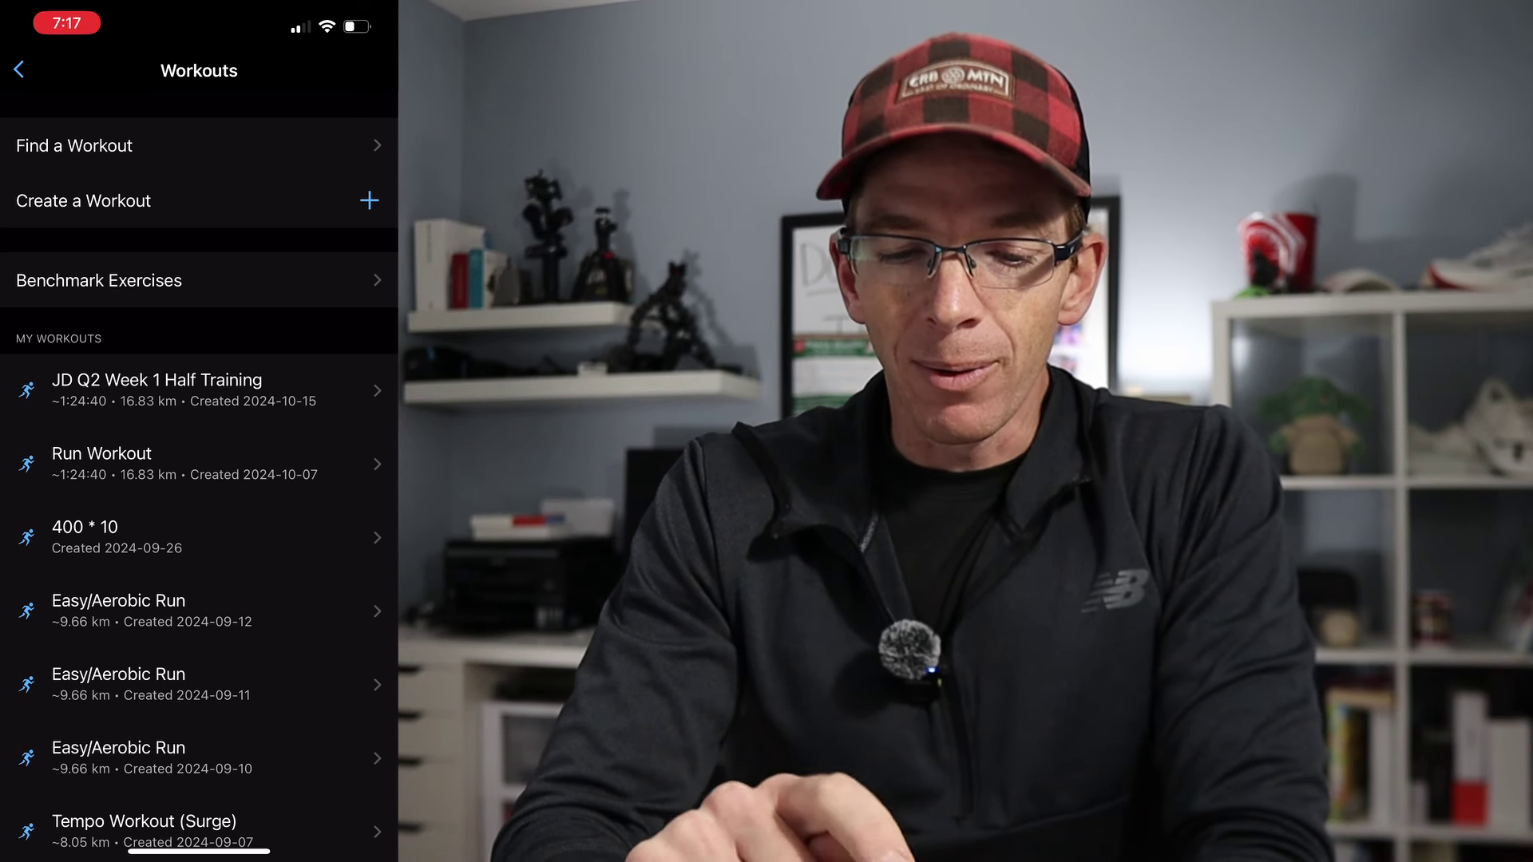
left_click(157, 389)
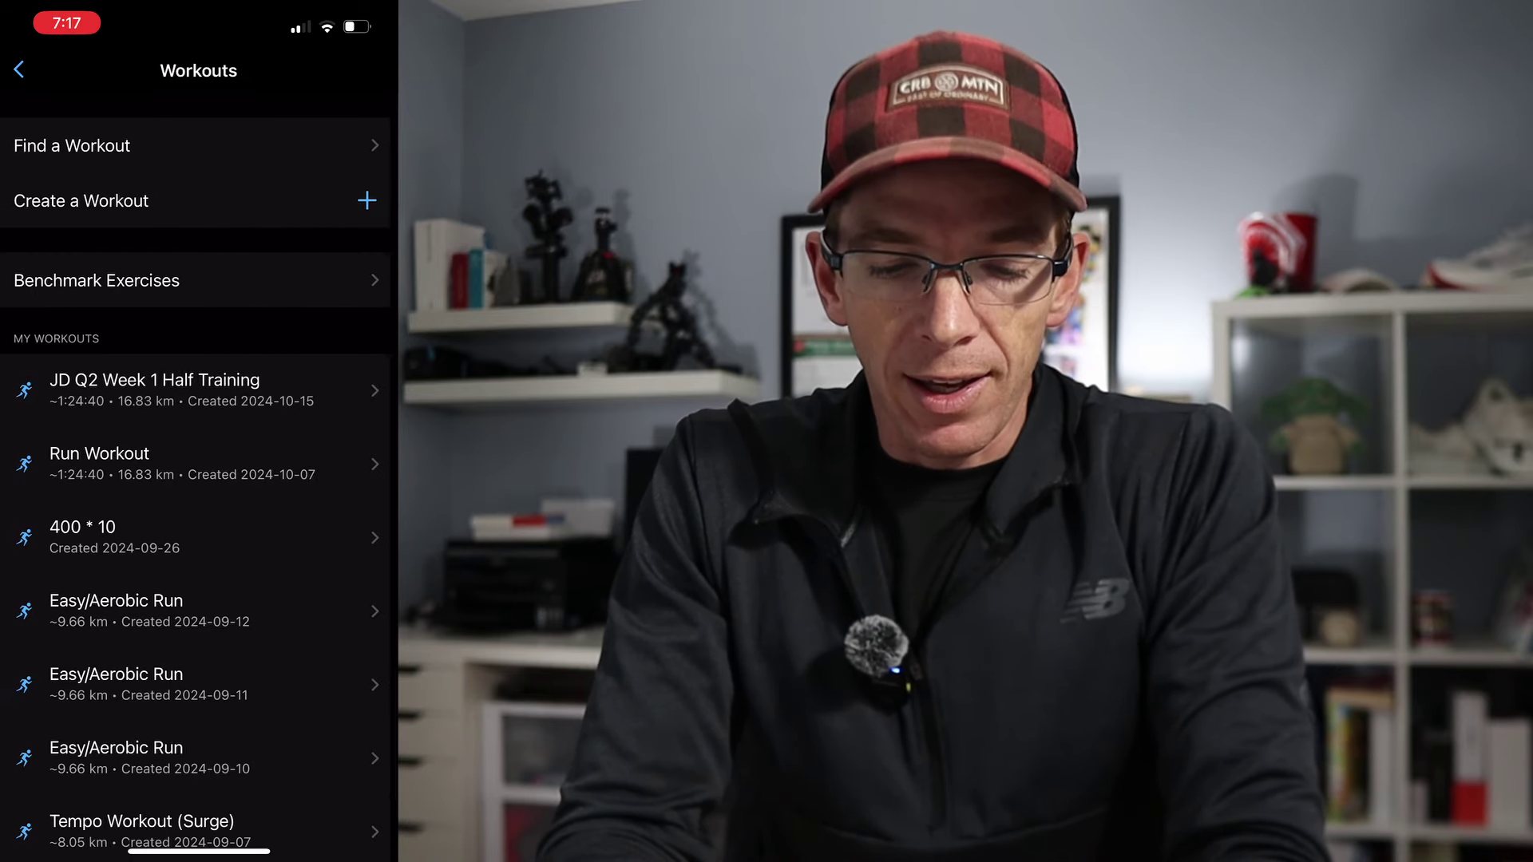
left_click(18, 69)
left_click(19, 69)
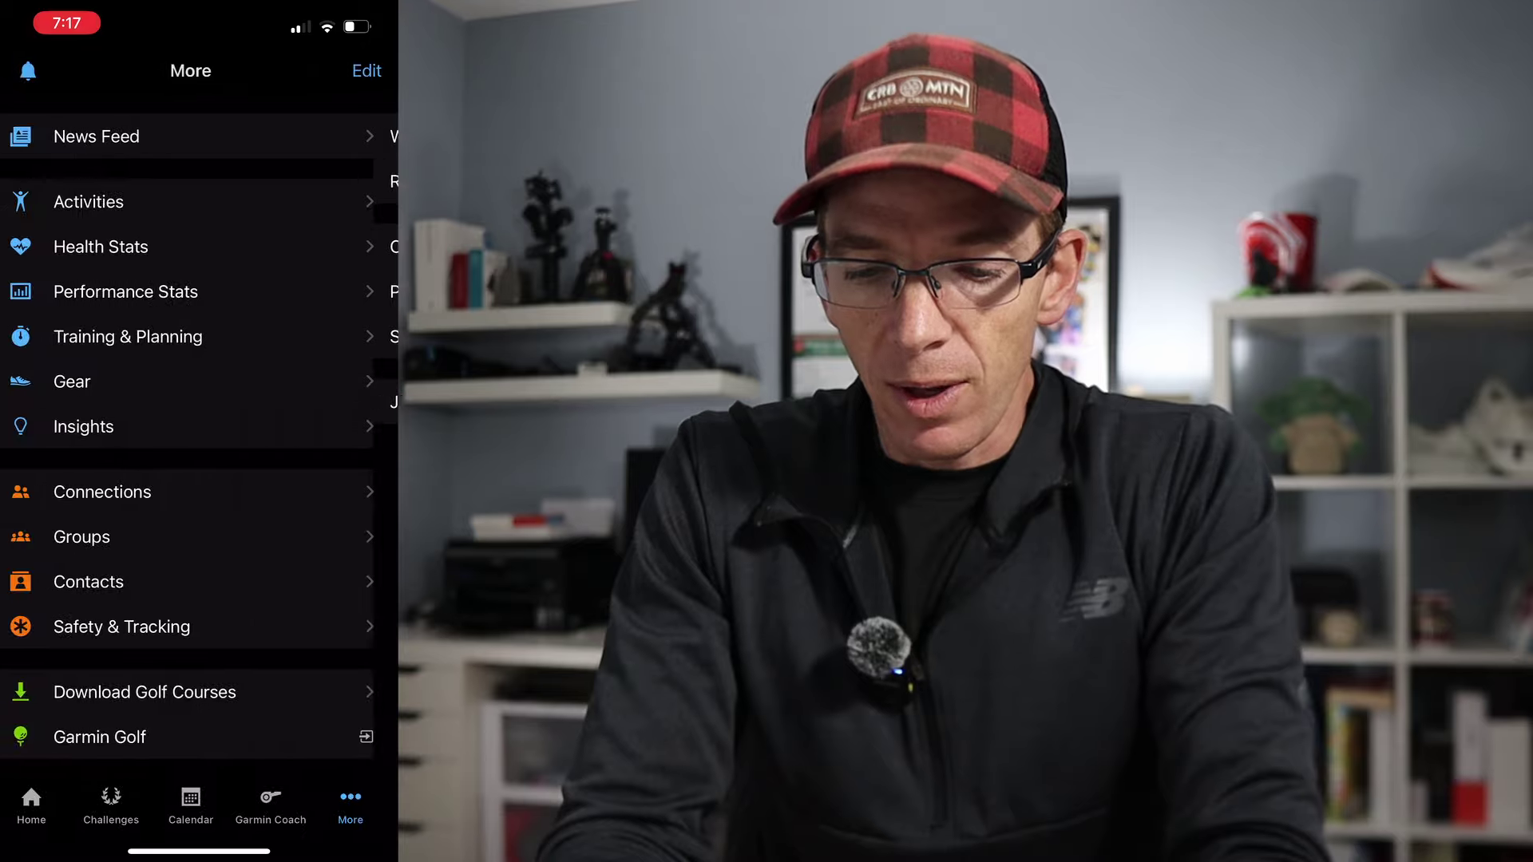
left_click(38, 802)
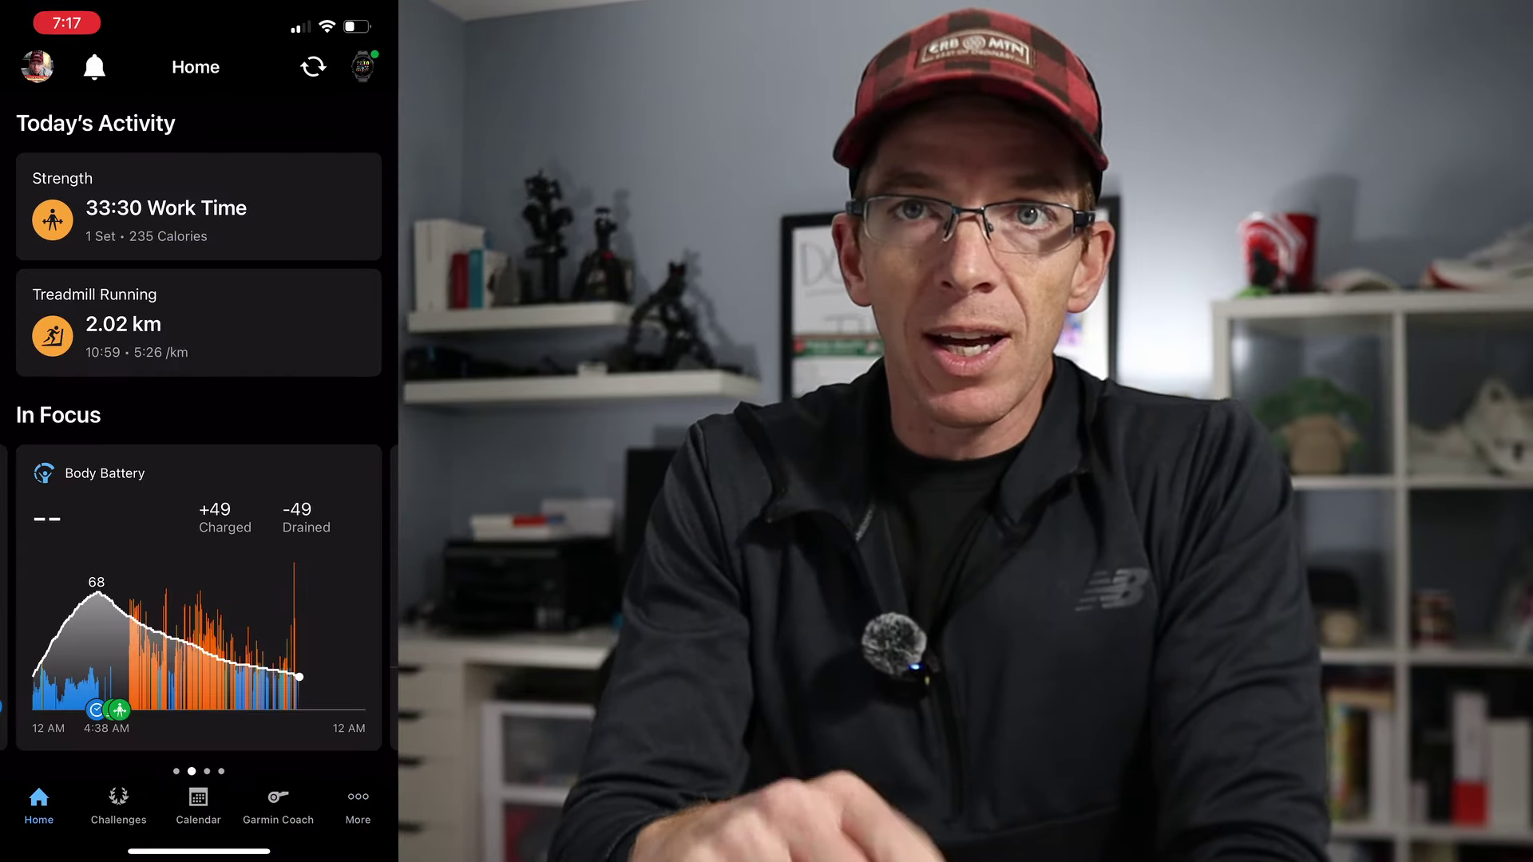